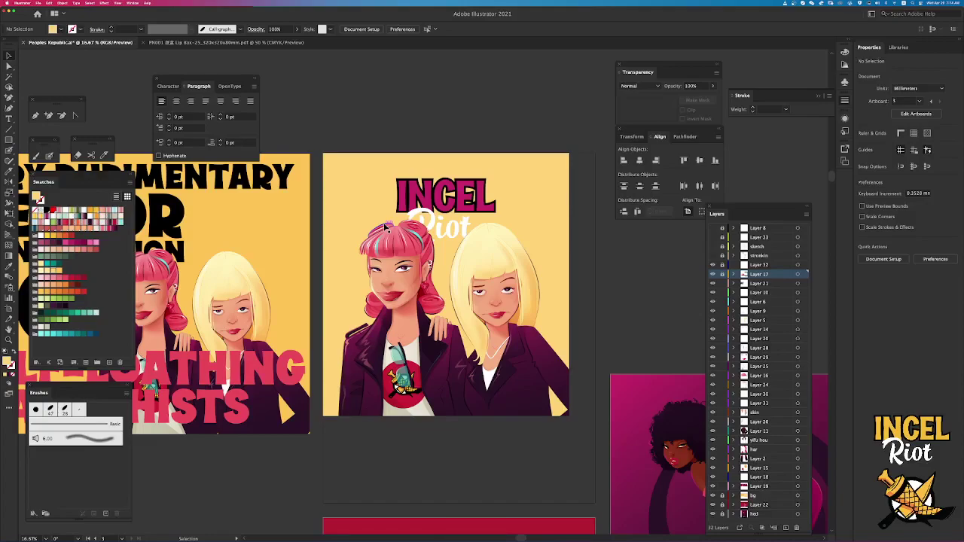
Examine the title artboard and the neighbouring Incel Riot poster artboard.
{"action": "scroll", "coordinate": [324, 205], "scroll_direction": "left", "scroll_amount": 5}
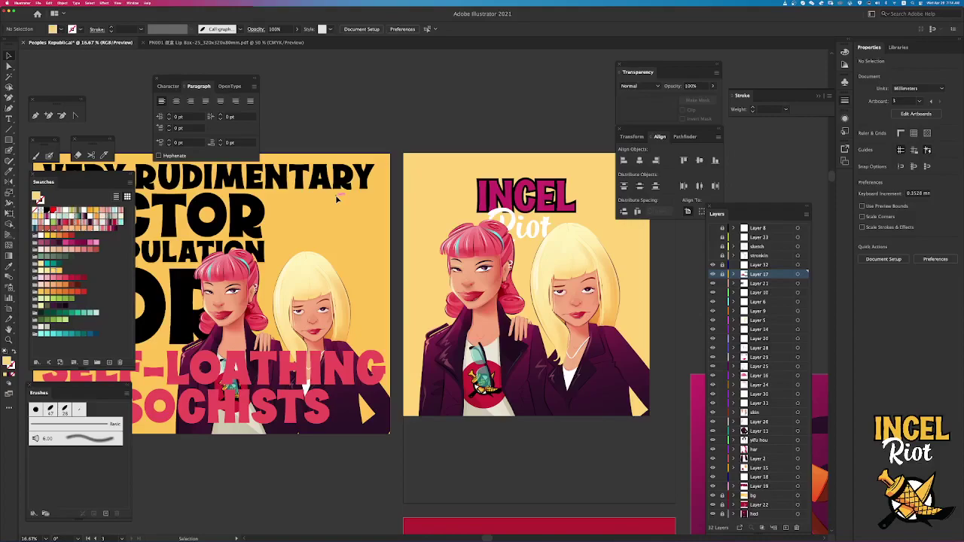
{"action": "scroll", "coordinate": [336, 198], "scroll_direction": "left", "scroll_amount": 6}
{"action": "scroll", "coordinate": [337, 198], "scroll_direction": "left", "scroll_amount": 1}
{"action": "scroll", "coordinate": [338, 199], "scroll_direction": "up", "scroll_amount": 1}
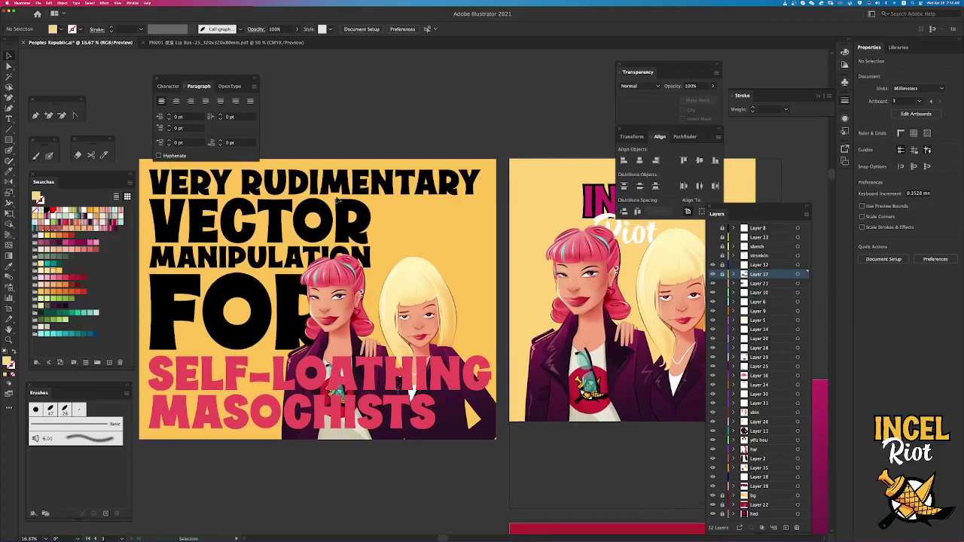
{"action": "scroll", "coordinate": [337, 199], "scroll_direction": "right", "scroll_amount": 8}
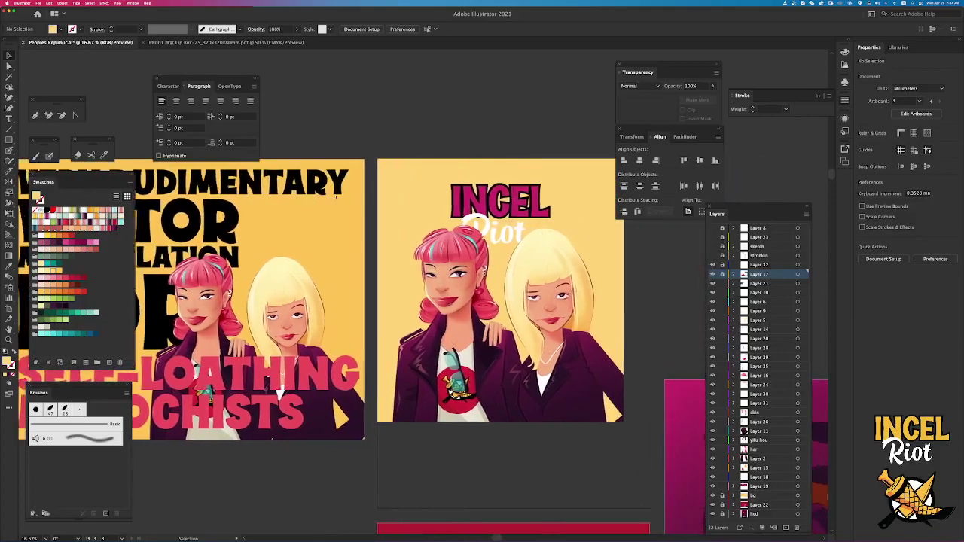
{"action": "scroll", "coordinate": [337, 198], "scroll_direction": "right", "scroll_amount": 2}
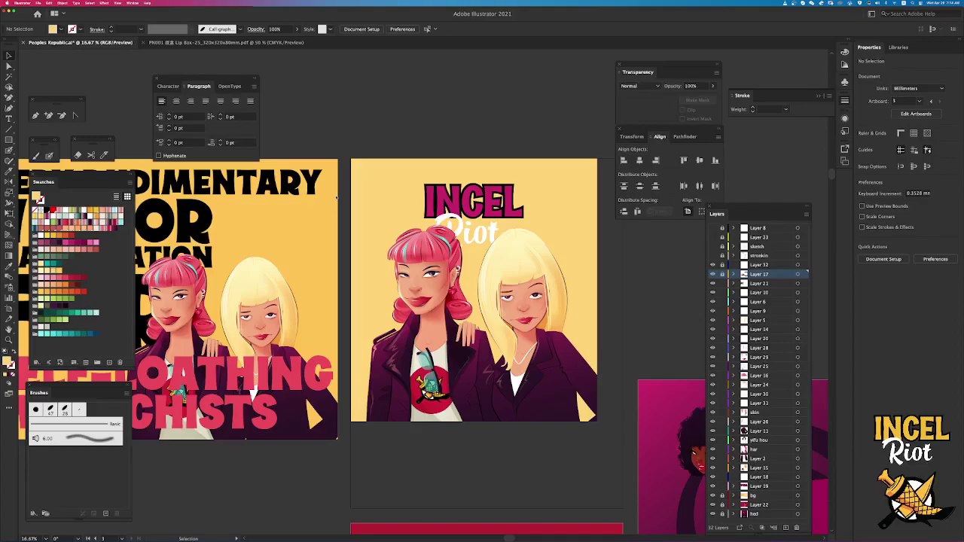
{"action": "key", "text": "a"}
{"action": "key", "text": "super+equal"}
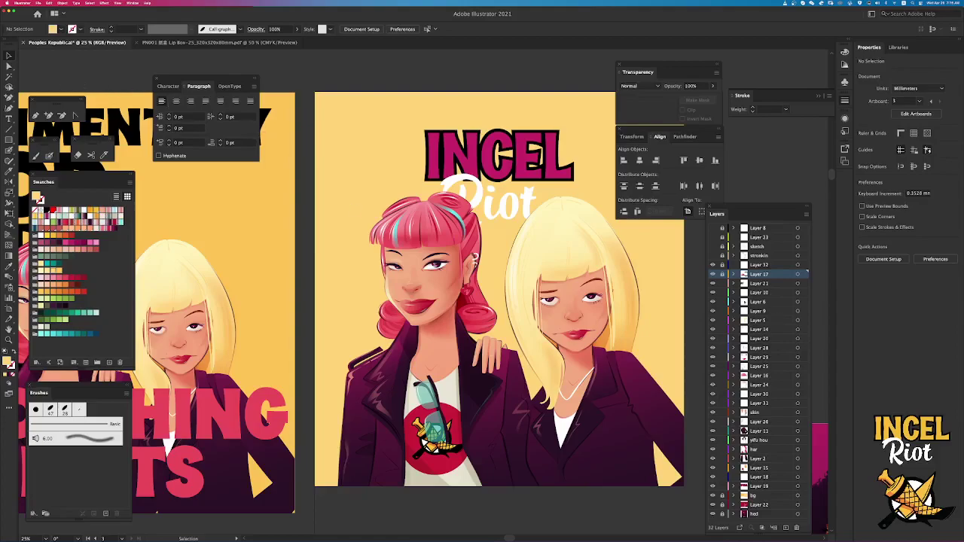
Move the Character and Paragraph panel group away from the poster artwork.
{"action": "key", "text": "space"}
{"action": "left_click_drag", "start_coordinate": [685, 294], "coordinate": [597, 301]}
{"action": "left_click_drag", "start_coordinate": [202, 79], "coordinate": [77, 65]}
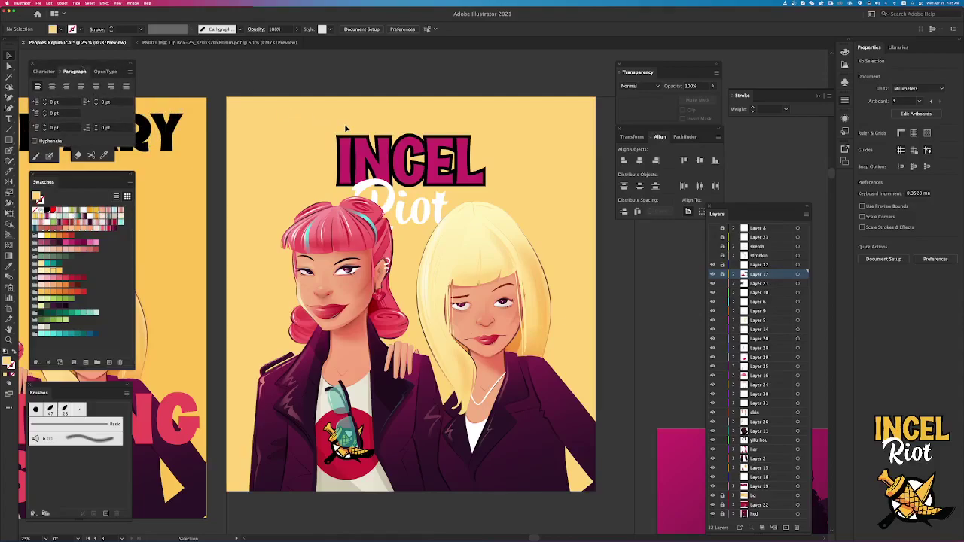
{"action": "mouse_move", "coordinate": [386, 166]}
{"action": "left_mouse_down"}
{"action": "mouse_move", "coordinate": [439, 161]}
{"action": "mouse_move", "coordinate": [385, 158]}
{"action": "left_mouse_up"}
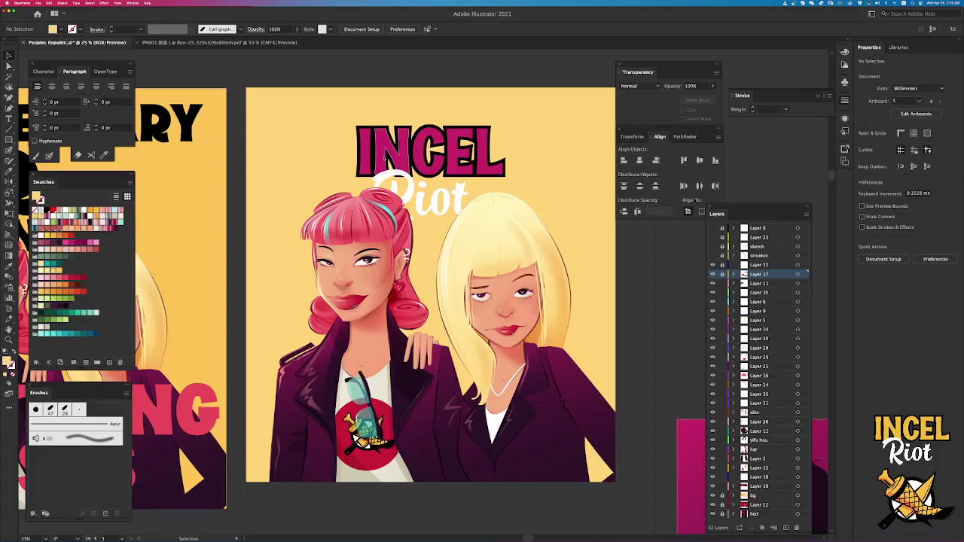
Inspect the poster's vector paths in Outline mode and return to the normal preview.
{"action": "left_click_drag", "start_coordinate": [384, 158], "coordinate": [404, 183]}
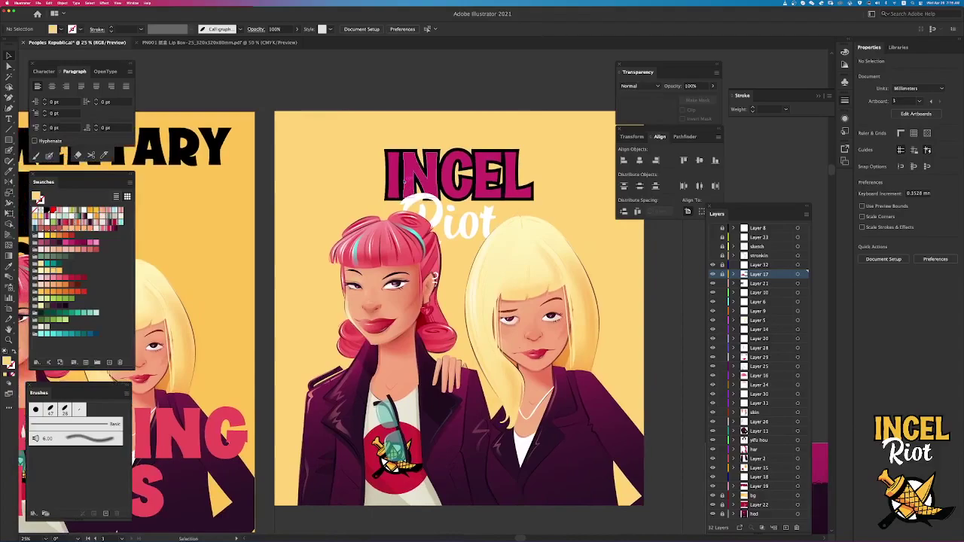
{"action": "key", "text": "super+y"}
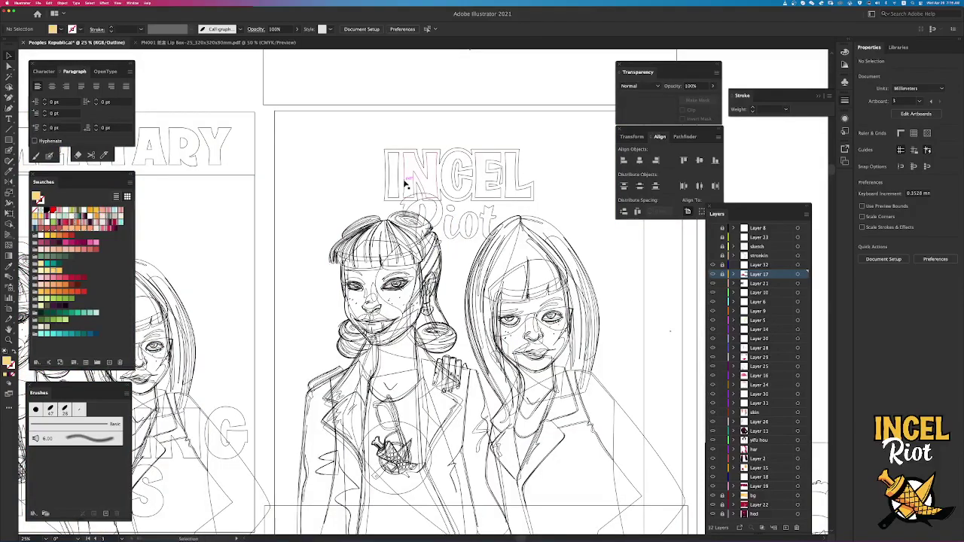
{"action": "key", "text": "super+y"}
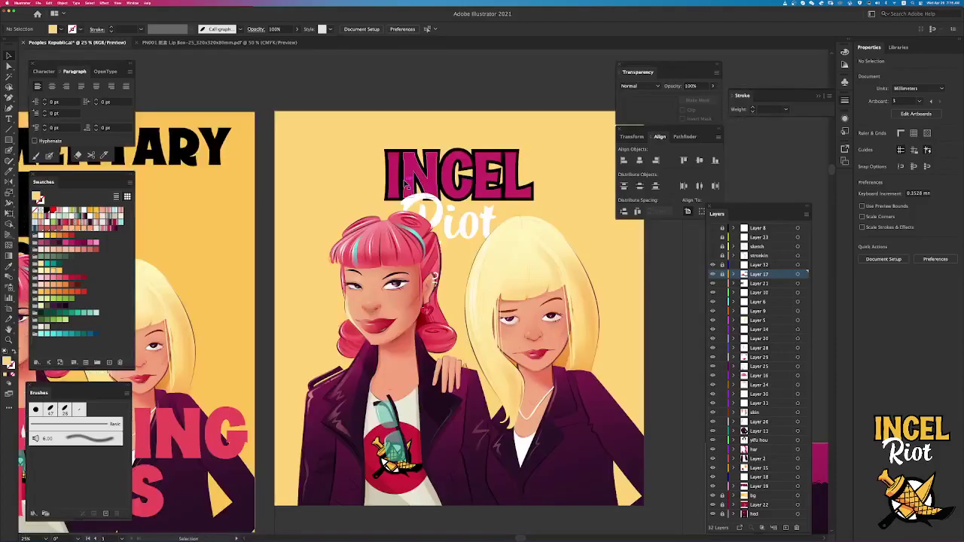
Move the Transparency and Align panels clear of the Incel Riot poster.
{"action": "key", "text": "space"}
{"action": "left_click_drag", "start_coordinate": [488, 259], "coordinate": [460, 233]}
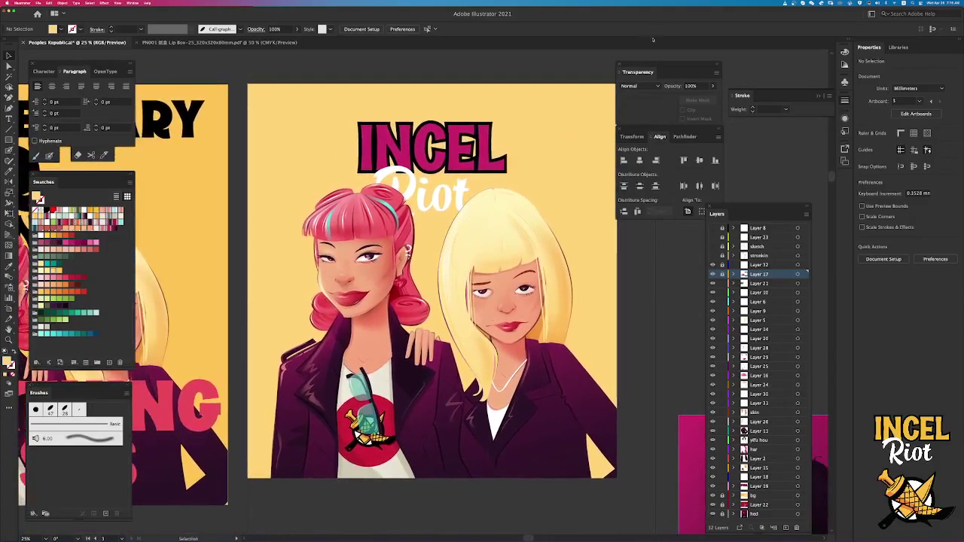
{"action": "left_click_drag", "start_coordinate": [648, 67], "coordinate": [704, 68]}
{"action": "left_click_drag", "start_coordinate": [632, 134], "coordinate": [689, 134]}
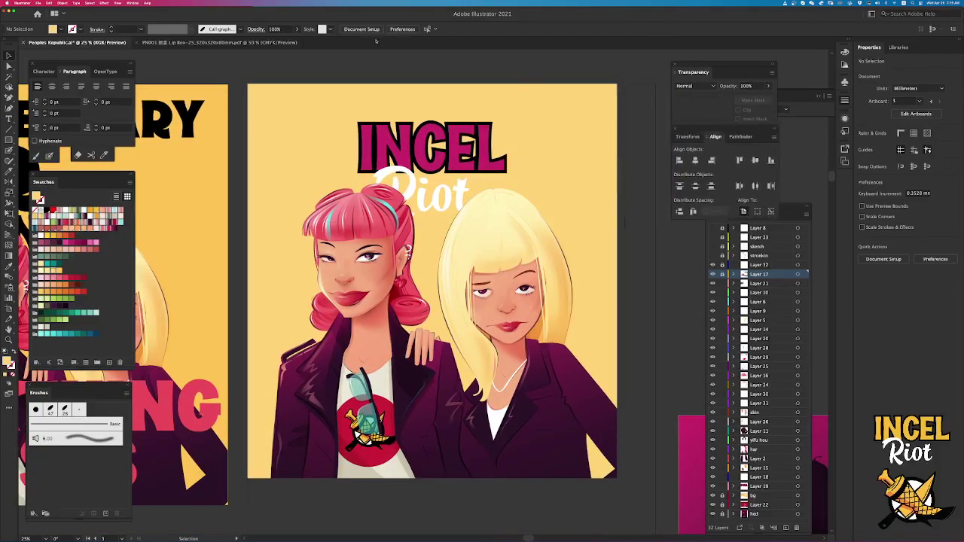
Examine the poster's lettering and the two women's hair, faces and jackets at 33.33% zoom.
{"action": "key", "text": "super+equal"}
{"action": "key", "text": "v"}
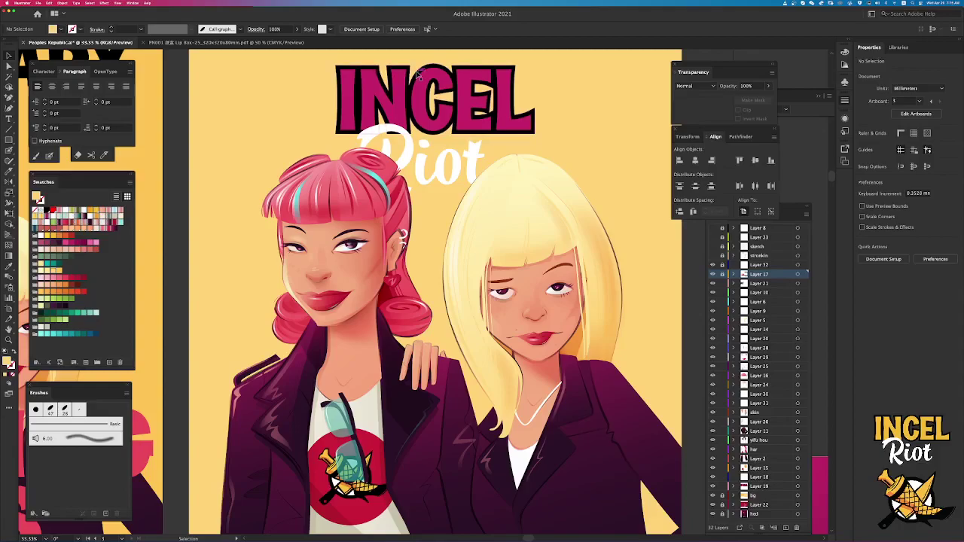
{"action": "key", "text": "h"}
{"action": "left_click_drag", "start_coordinate": [401, 119], "coordinate": [373, 154]}
{"action": "key", "text": "v"}
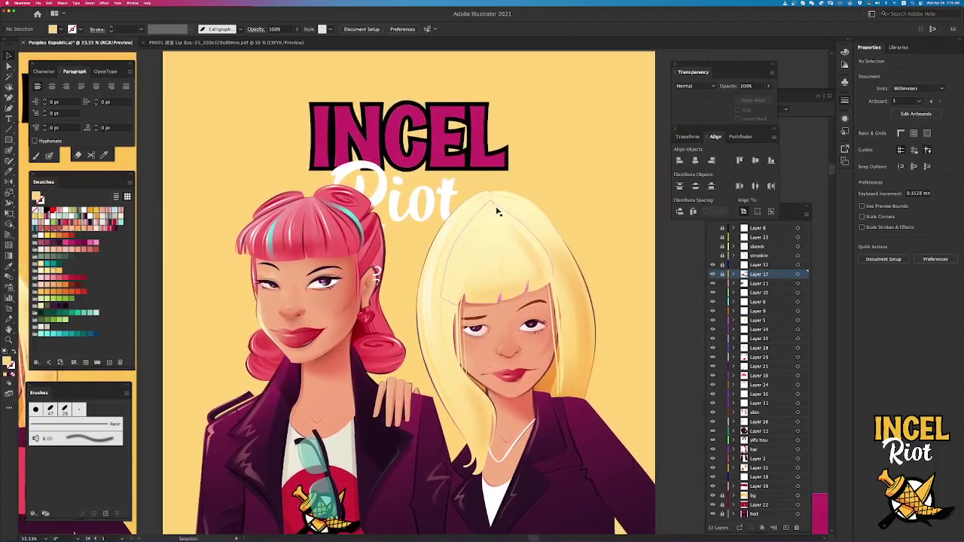
{"action": "scroll", "coordinate": [467, 189], "scroll_direction": "right", "scroll_amount": 3}
{"action": "scroll", "coordinate": [467, 188], "scroll_direction": "down", "scroll_amount": 1}
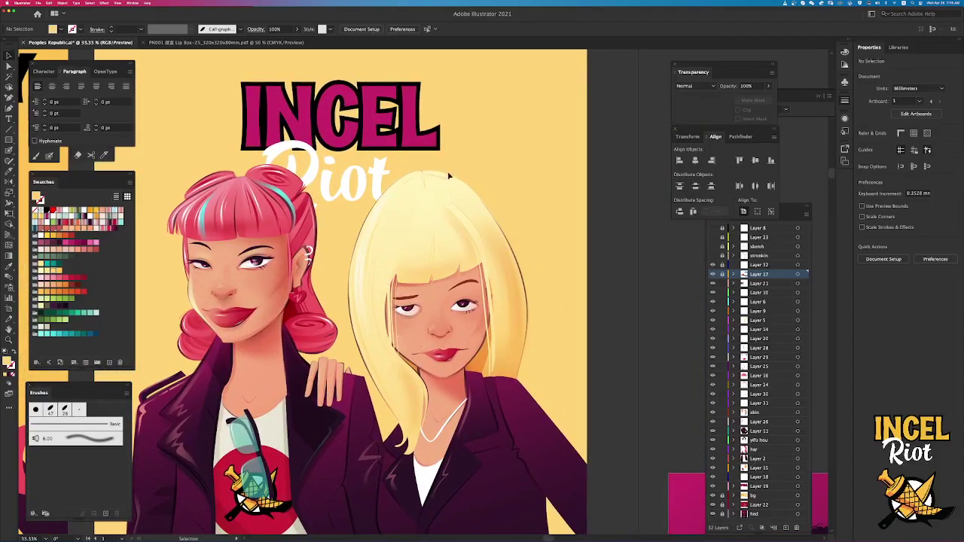
{"action": "left_click_drag", "start_coordinate": [474, 151], "coordinate": [562, 167]}
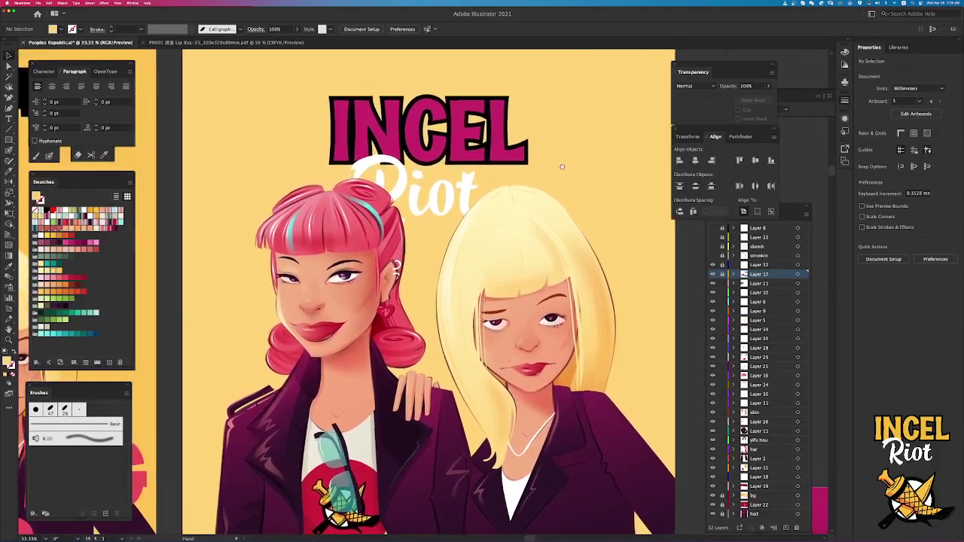
{"action": "scroll", "coordinate": [562, 168], "scroll_direction": "left", "scroll_amount": 4}
{"action": "scroll", "coordinate": [562, 168], "scroll_direction": "up", "scroll_amount": 2}
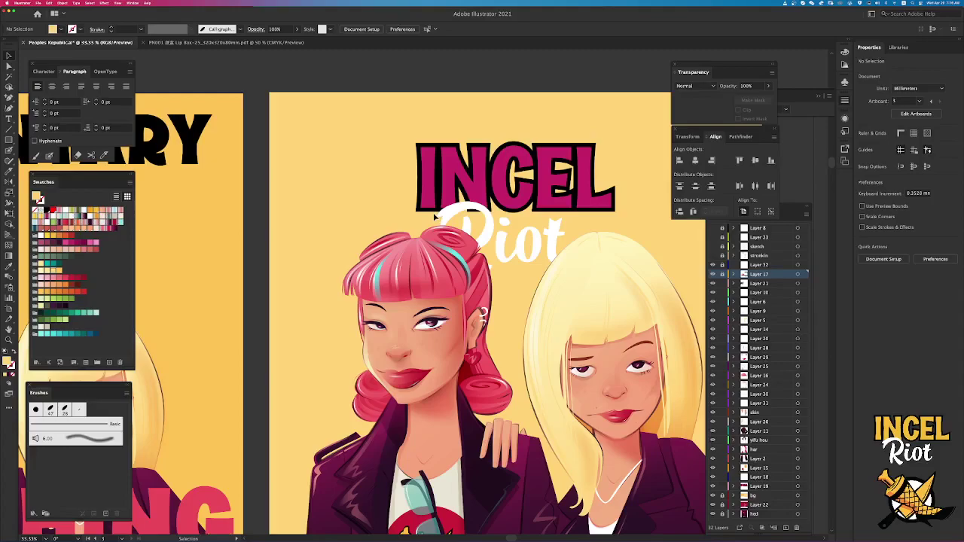
{"action": "scroll", "coordinate": [433, 217], "scroll_direction": "right", "scroll_amount": 5}
{"action": "scroll", "coordinate": [433, 217], "scroll_direction": "down", "scroll_amount": 2}
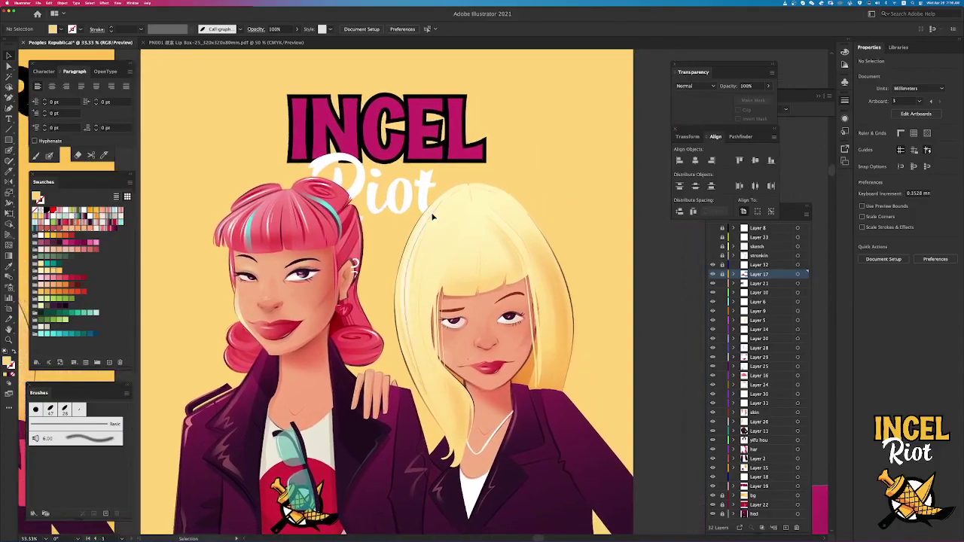
{"action": "scroll", "coordinate": [434, 217], "scroll_direction": "down", "scroll_amount": 2}
{"action": "scroll", "coordinate": [433, 217], "scroll_direction": "left", "scroll_amount": 1}
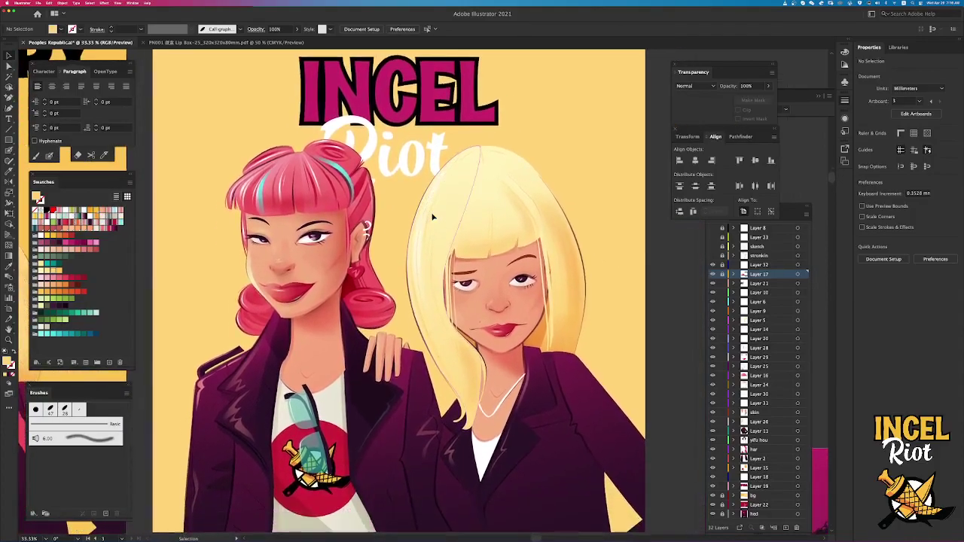
{"action": "scroll", "coordinate": [433, 217], "scroll_direction": "up", "scroll_amount": 2}
{"action": "scroll", "coordinate": [433, 217], "scroll_direction": "up", "scroll_amount": 2}
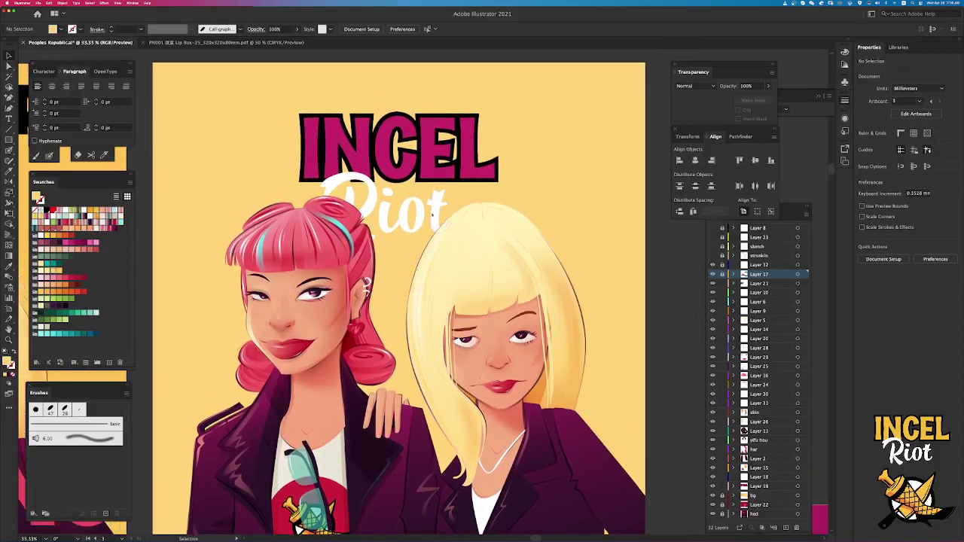
{"action": "scroll", "coordinate": [433, 215], "scroll_direction": "left", "scroll_amount": 1}
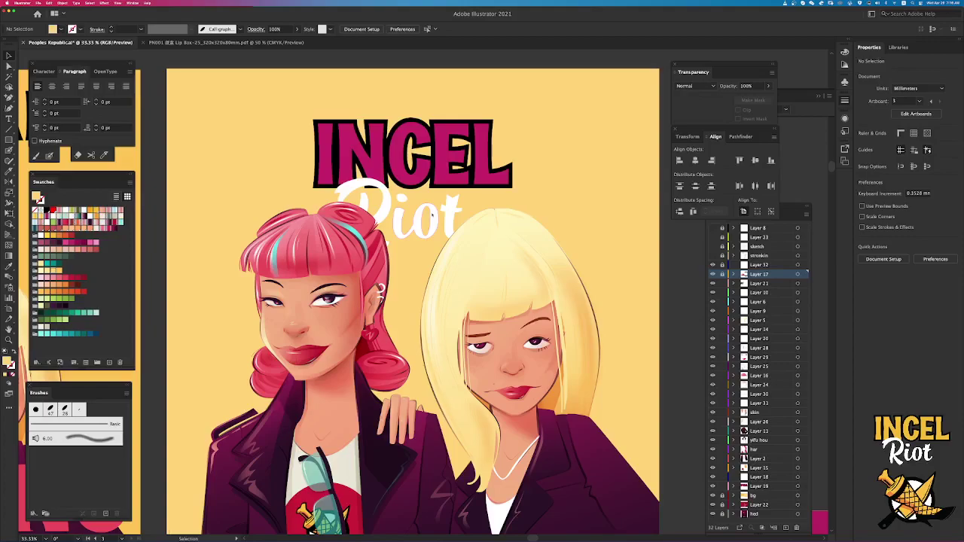
{"action": "scroll", "coordinate": [433, 217], "scroll_direction": "left", "scroll_amount": 3}
{"action": "scroll", "coordinate": [433, 217], "scroll_direction": "up", "scroll_amount": 2}
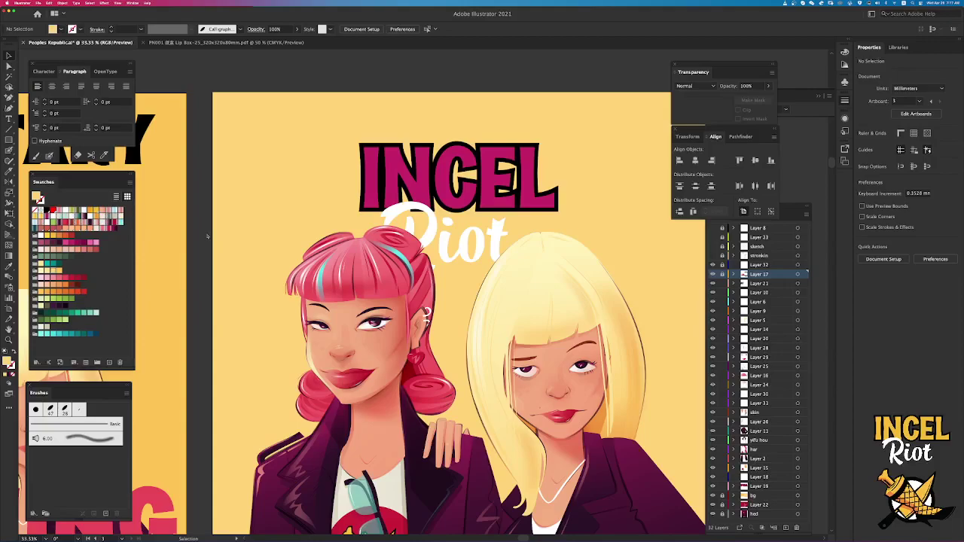
Inspect the two women's faces and hair shading more closely at 50% zoom.
{"action": "key", "text": "ctrl+="}
{"action": "left_click_drag", "start_coordinate": [207, 234], "coordinate": [334, 258]}
{"action": "left_click_drag", "start_coordinate": [404, 200], "coordinate": [298, 206]}
{"action": "left_click_drag", "start_coordinate": [451, 241], "coordinate": [404, 208]}
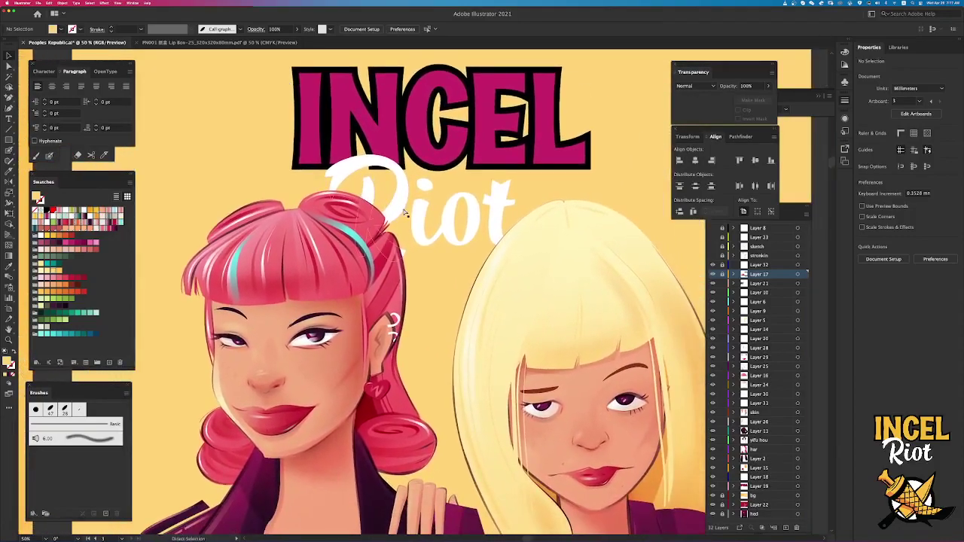
{"action": "key", "text": "super+minus"}
{"action": "left_click_drag", "start_coordinate": [474, 230], "coordinate": [445, 213]}
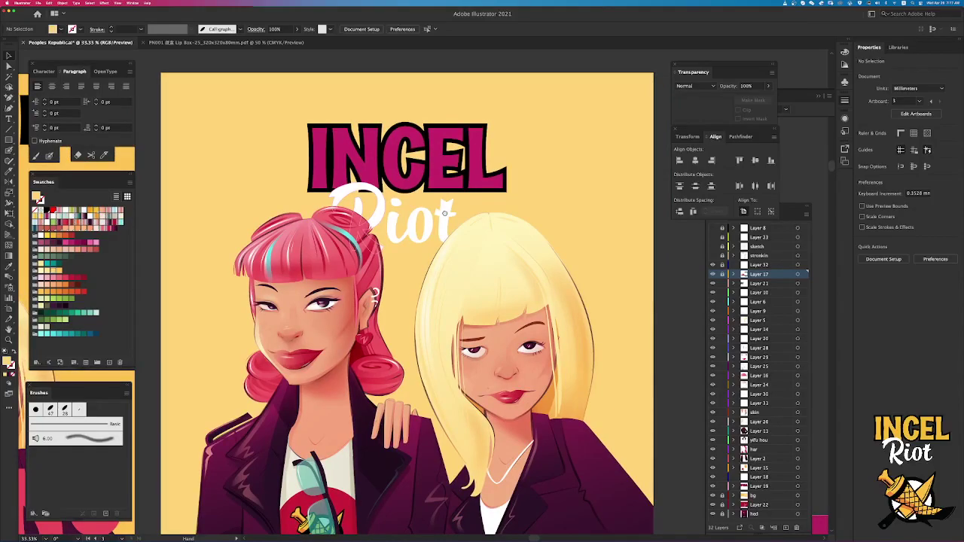
Close the Character and Paragraph panel group so the small drawing tool panels are uncovered.
{"action": "left_click_drag", "start_coordinate": [446, 216], "coordinate": [636, 251]}
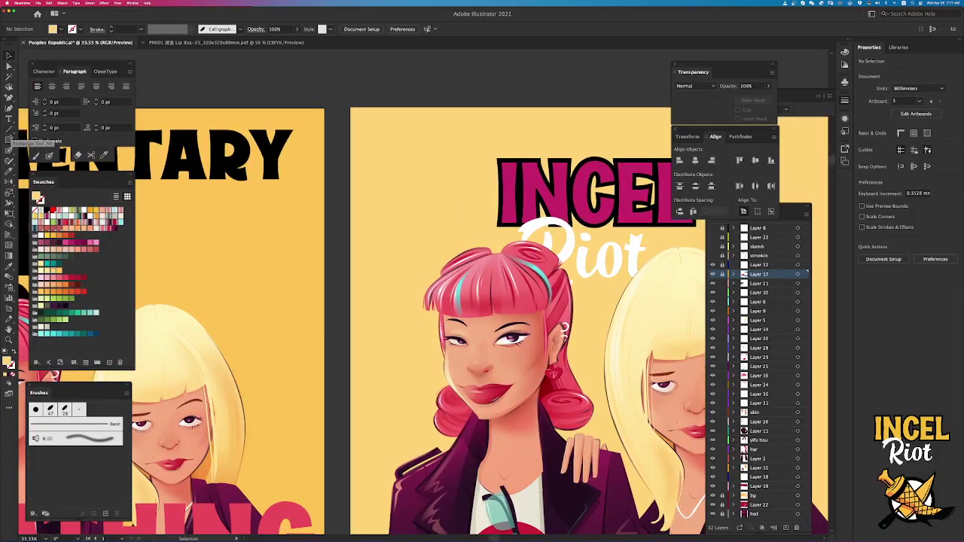
{"action": "left_click_drag", "start_coordinate": [70, 65], "coordinate": [611, 305]}
{"action": "left_click", "coordinate": [603, 306]}
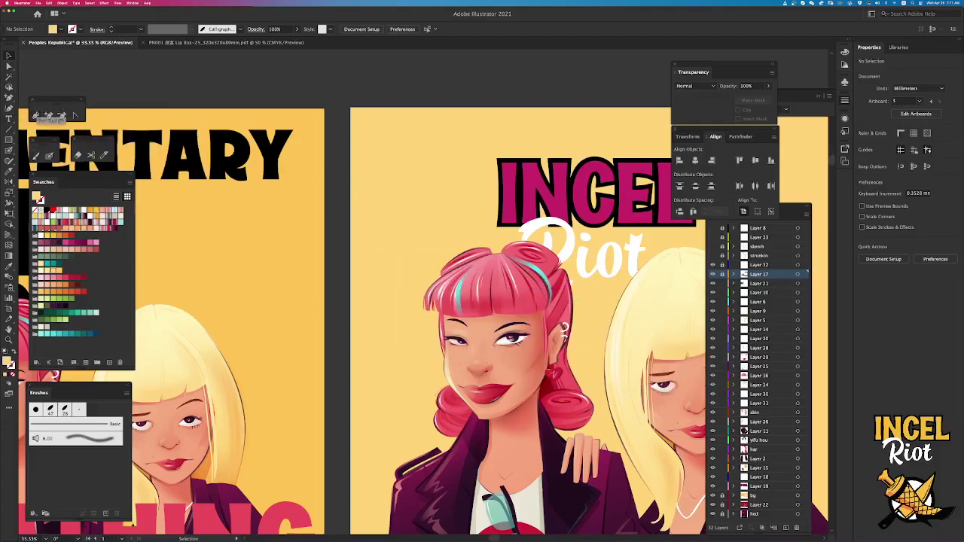
Activate the Pen tool over the poster artboards.
{"action": "left_click", "coordinate": [37, 115]}
{"action": "left_click_drag", "start_coordinate": [189, 129], "coordinate": [204, 275]}
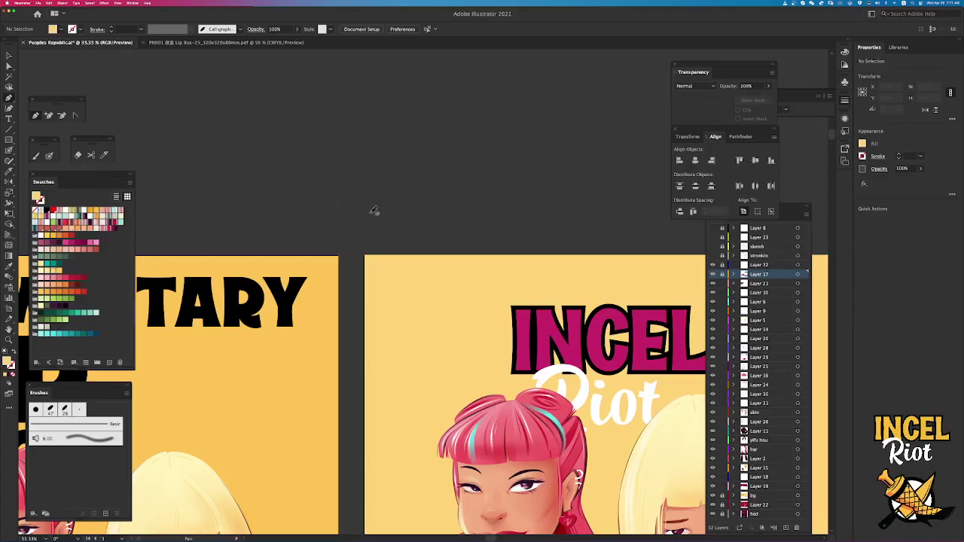
{"action": "scroll", "coordinate": [337, 204], "scroll_direction": "down", "scroll_amount": 5}
{"action": "scroll", "coordinate": [394, 212], "scroll_direction": "right", "scroll_amount": 3}
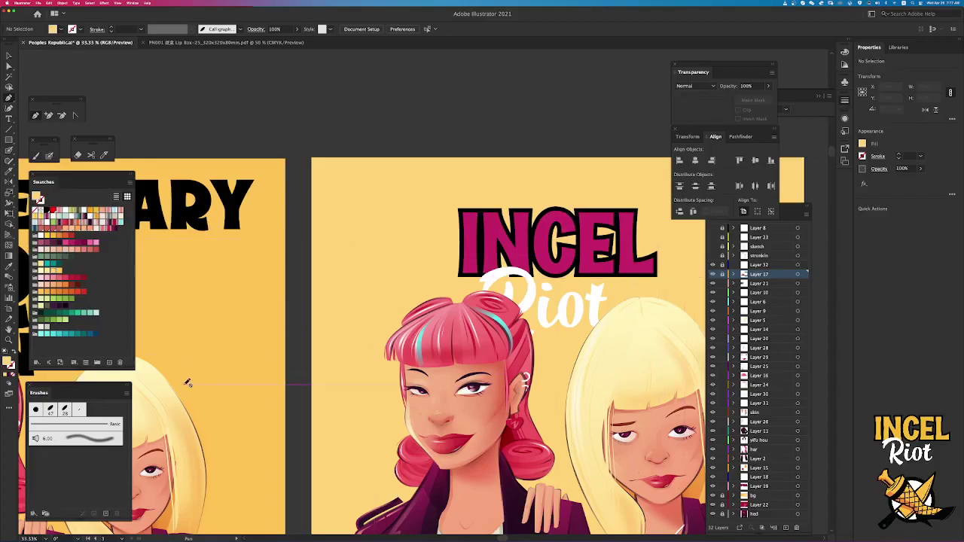
Set a red gradient fill with the 6.00 brush and make Layer 21 the active layer.
{"action": "left_click", "coordinate": [56, 440]}
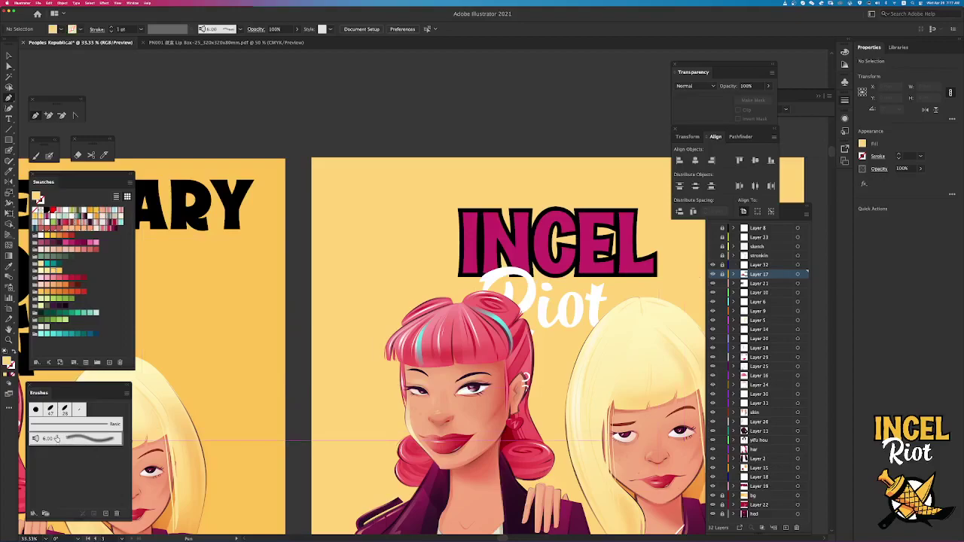
{"action": "left_click", "coordinate": [111, 227]}
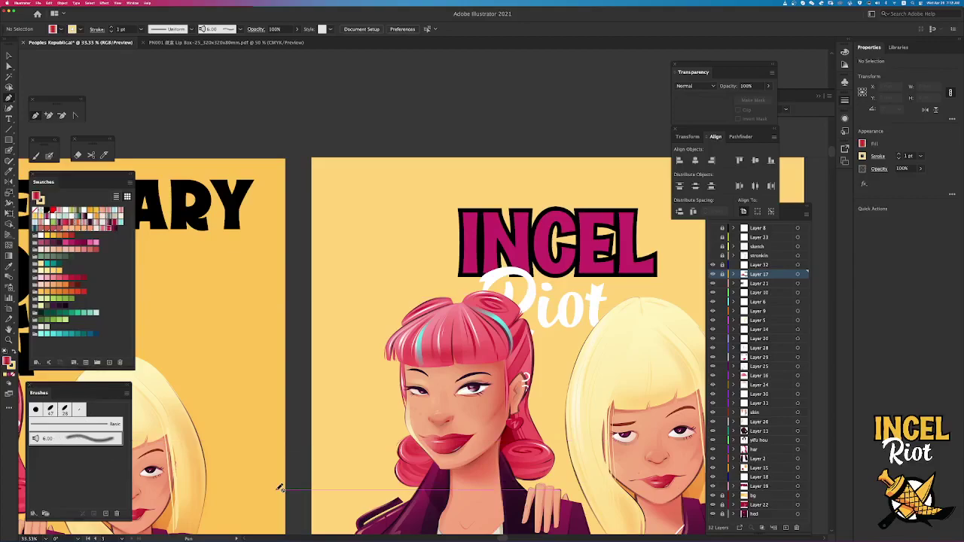
{"action": "left_click", "coordinate": [762, 284]}
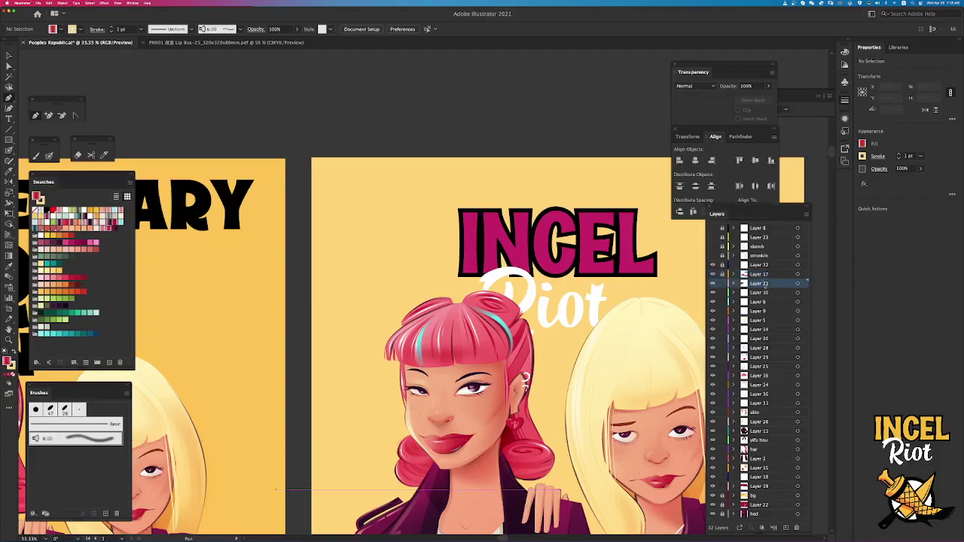
{"action": "left_click_drag", "start_coordinate": [409, 253], "coordinate": [439, 286]}
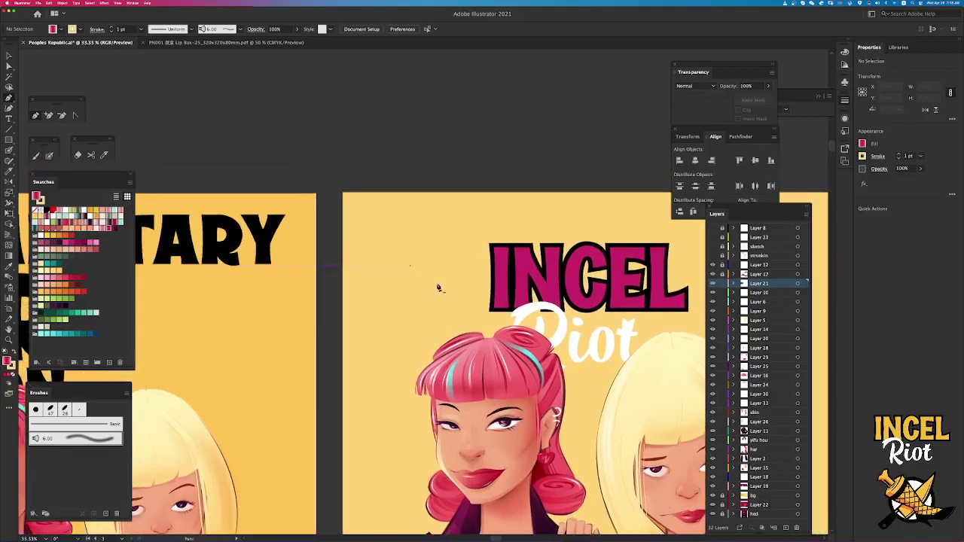
Try a short Blob Brush stroke beside the poster's Incel lettering, and undo it.
{"action": "key", "text": "b"}
{"action": "left_click", "coordinate": [50, 156]}
{"action": "mouse_move", "coordinate": [355, 272]}
{"action": "left_mouse_down"}
{"action": "mouse_move", "coordinate": [387, 197]}
{"action": "mouse_move", "coordinate": [437, 193]}
{"action": "mouse_move", "coordinate": [441, 269]}
{"action": "left_mouse_up"}
{"action": "key", "text": "super+z"}
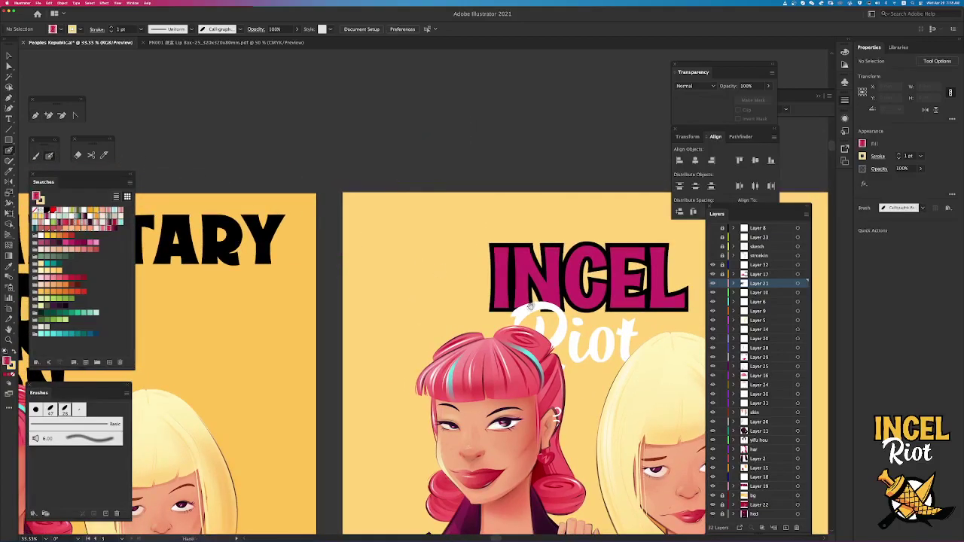
Try a curved Paintbrush stroke with the calligraphic brush on the empty canvas below the posters, and undo it.
{"action": "scroll", "coordinate": [437, 276], "scroll_direction": "down", "scroll_amount": 10}
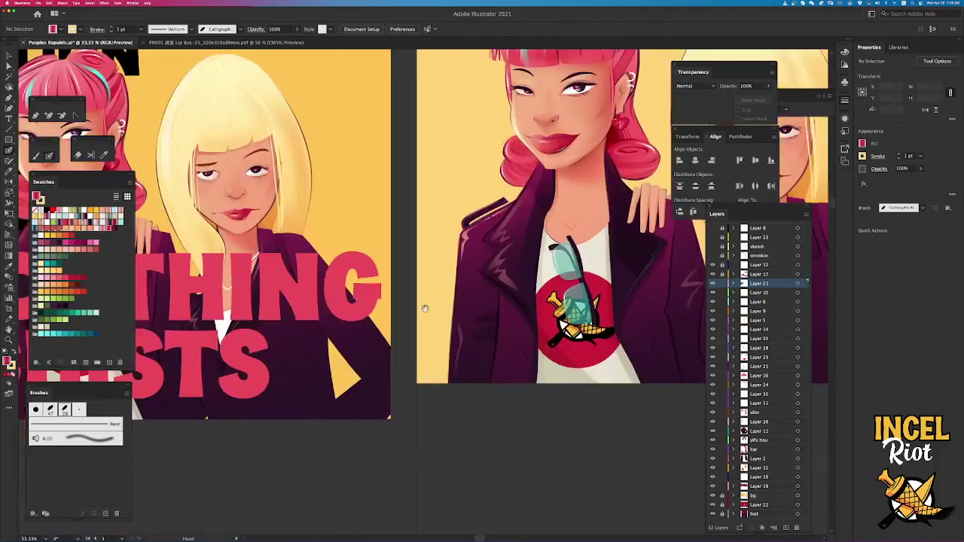
{"action": "left_click_drag", "start_coordinate": [425, 308], "coordinate": [578, 116]}
{"action": "left_click", "coordinate": [35, 156]}
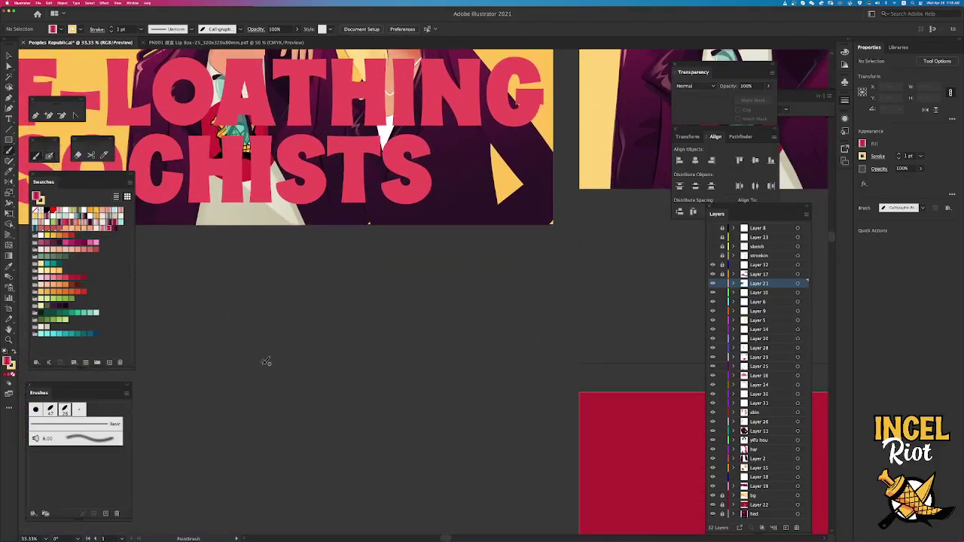
{"action": "mouse_move", "coordinate": [247, 383]}
{"action": "left_mouse_down"}
{"action": "mouse_move", "coordinate": [292, 332]}
{"action": "mouse_move", "coordinate": [360, 284]}
{"action": "mouse_move", "coordinate": [503, 343]}
{"action": "left_mouse_up"}
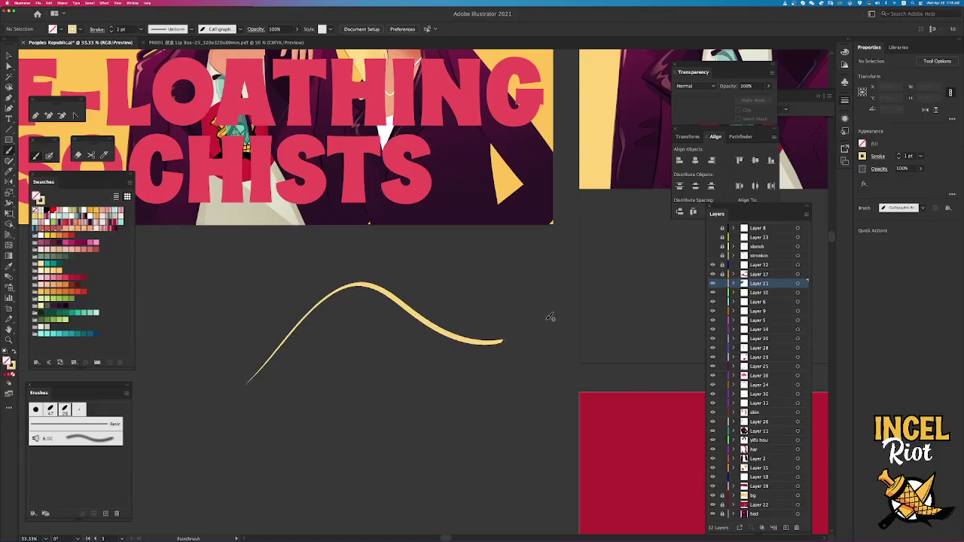
{"action": "key", "text": "super+z"}
Paint a long wavy stroke with the 6.00 art brush below the posters, and select it to inspect its path.
{"action": "left_click", "coordinate": [85, 435]}
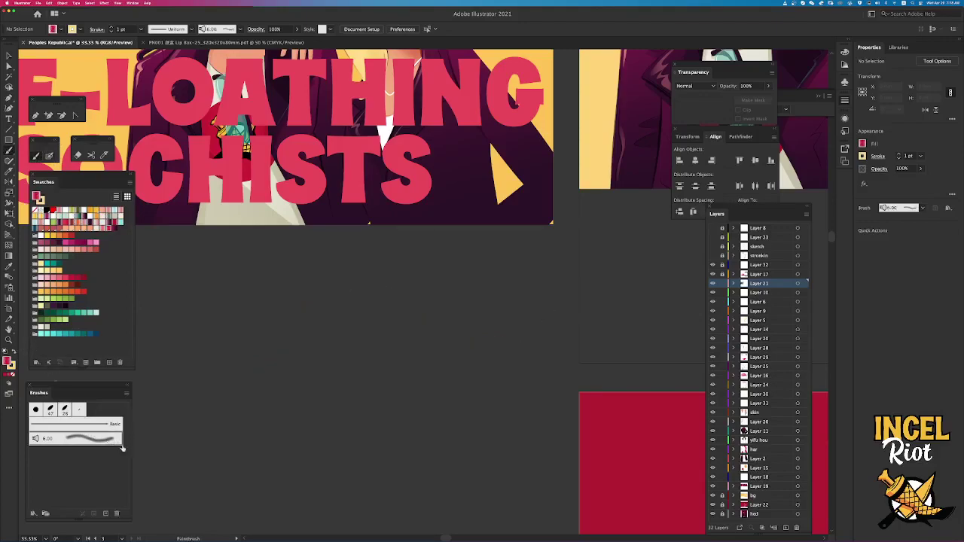
{"action": "mouse_move", "coordinate": [219, 383]}
{"action": "left_mouse_down"}
{"action": "mouse_move", "coordinate": [377, 327]}
{"action": "mouse_move", "coordinate": [503, 371]}
{"action": "left_mouse_up"}
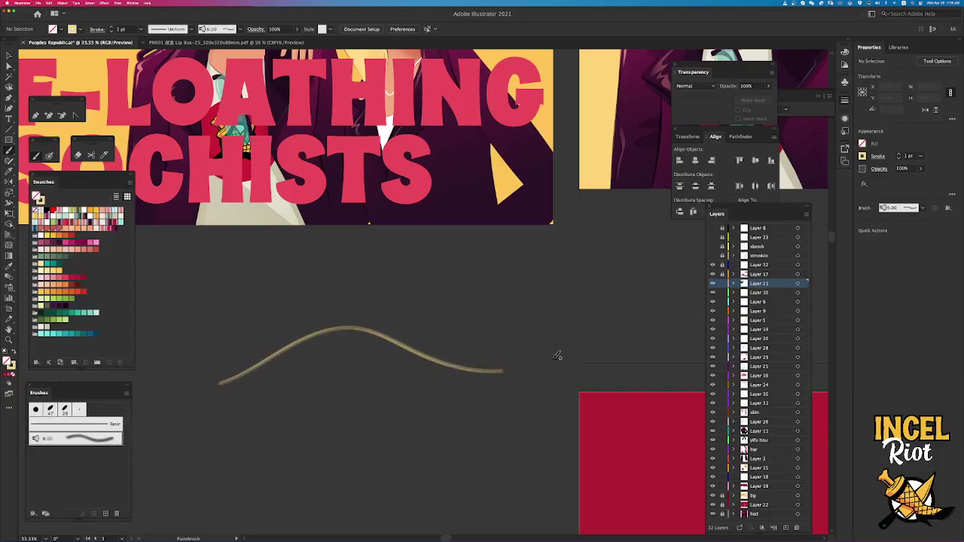
{"action": "key", "text": "v"}
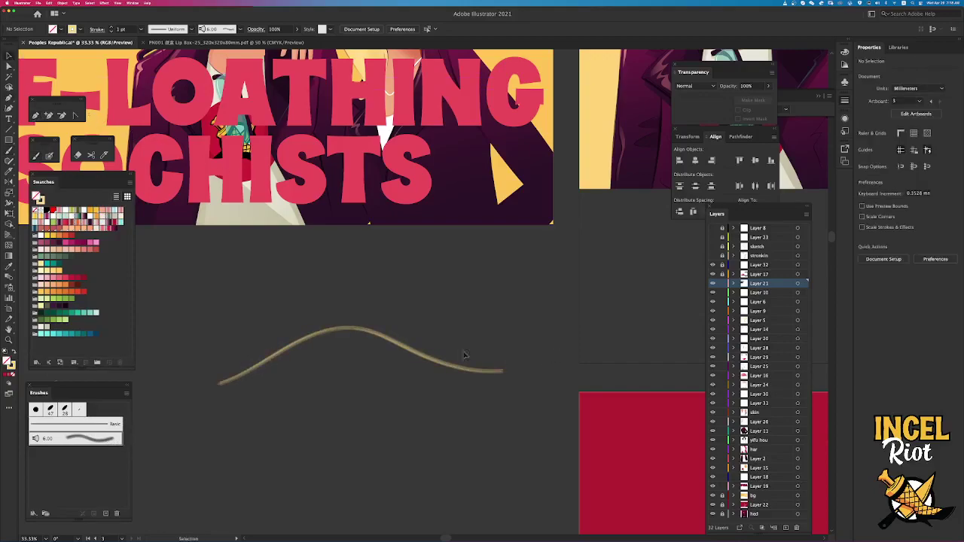
{"action": "scroll", "coordinate": [543, 377], "scroll_direction": "down", "scroll_amount": 3}
{"action": "scroll", "coordinate": [542, 377], "scroll_direction": "left", "scroll_amount": 3}
{"action": "left_click_drag", "start_coordinate": [466, 285], "coordinate": [455, 378]}
{"action": "key", "text": "super+equal"}
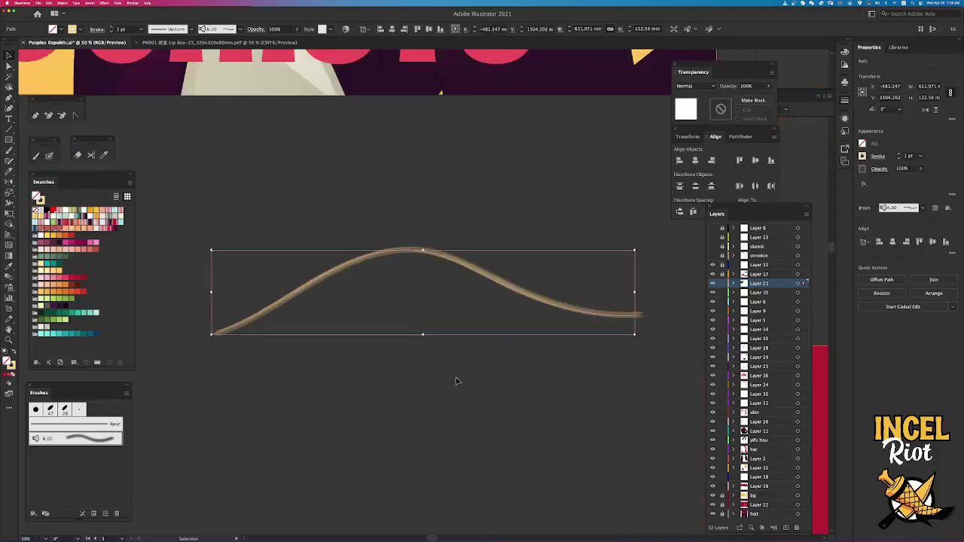
{"action": "left_click", "coordinate": [644, 338]}
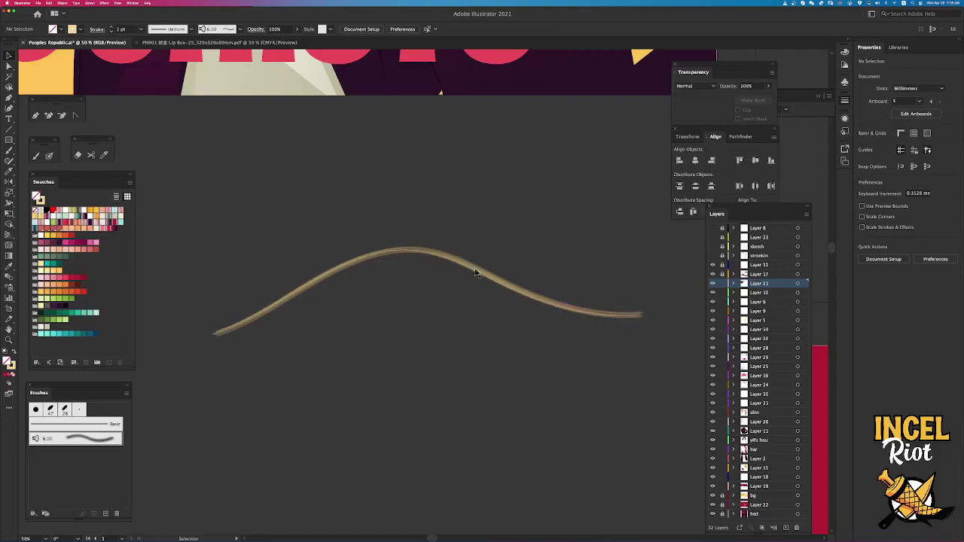
Paint four more wavy strokes with the 6.00 brush, stacked roughly parallel above the first one.
{"action": "key", "text": "b"}
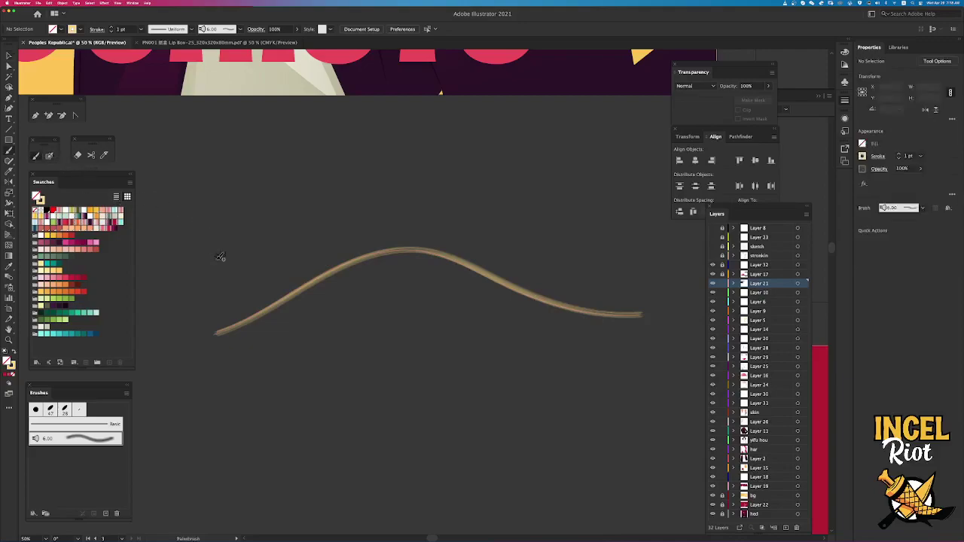
{"action": "mouse_move", "coordinate": [235, 302]}
{"action": "left_mouse_down"}
{"action": "mouse_move", "coordinate": [348, 242]}
{"action": "mouse_move", "coordinate": [453, 226]}
{"action": "mouse_move", "coordinate": [647, 294]}
{"action": "left_mouse_up"}
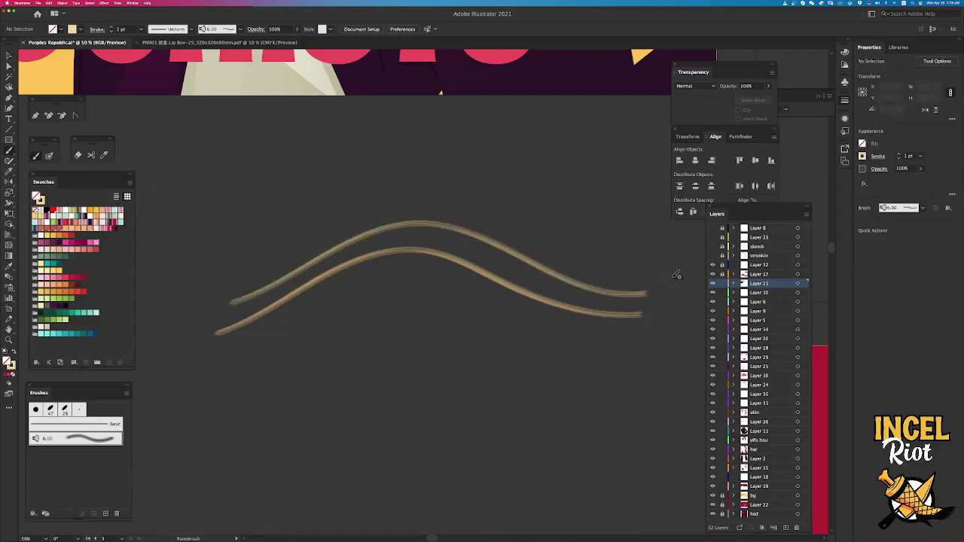
{"action": "mouse_move", "coordinate": [256, 269]}
{"action": "left_mouse_down"}
{"action": "mouse_move", "coordinate": [316, 229]}
{"action": "mouse_move", "coordinate": [443, 199]}
{"action": "mouse_move", "coordinate": [544, 243]}
{"action": "mouse_move", "coordinate": [660, 250]}
{"action": "left_mouse_up"}
{"action": "mouse_move", "coordinate": [274, 241]}
{"action": "left_mouse_down"}
{"action": "mouse_move", "coordinate": [388, 165]}
{"action": "mouse_move", "coordinate": [635, 224]}
{"action": "left_mouse_up"}
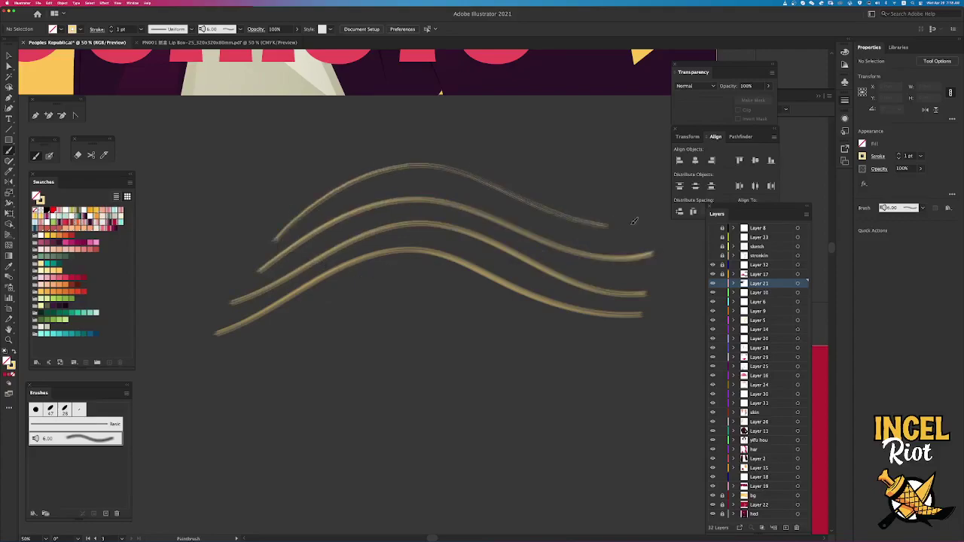
{"action": "mouse_move", "coordinate": [288, 202]}
{"action": "left_mouse_down"}
{"action": "mouse_move", "coordinate": [364, 152]}
{"action": "mouse_move", "coordinate": [620, 193]}
{"action": "left_mouse_up"}
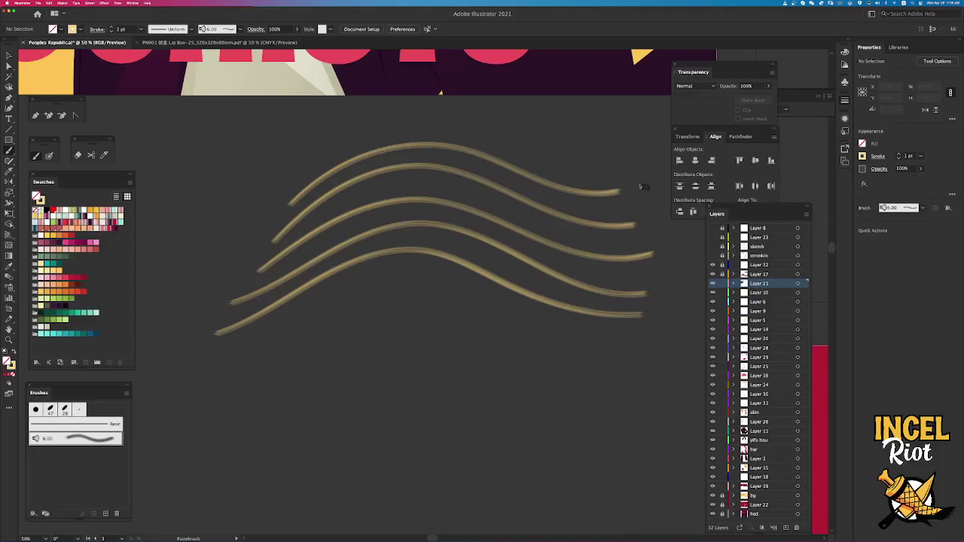
{"action": "key", "text": "v"}
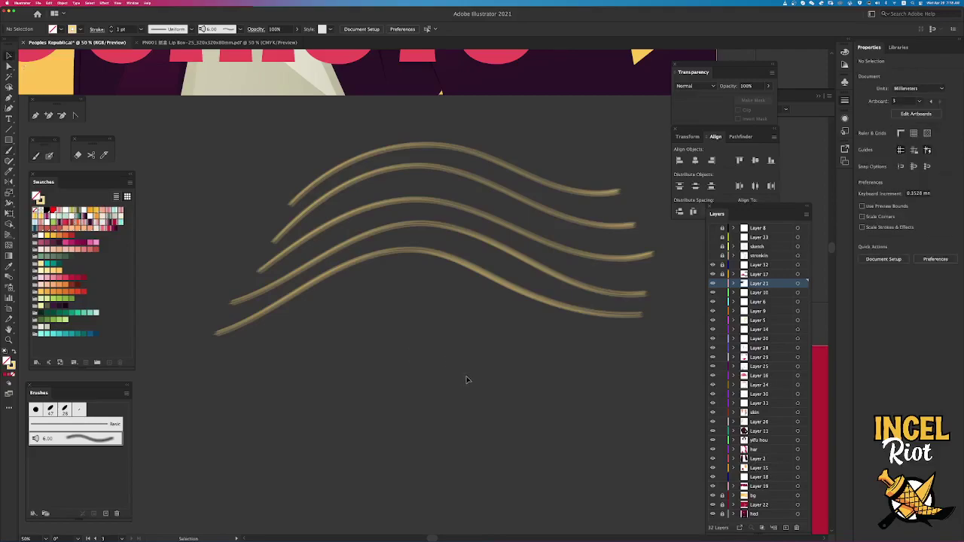
{"action": "scroll", "coordinate": [474, 369], "scroll_direction": "up", "scroll_amount": 2}
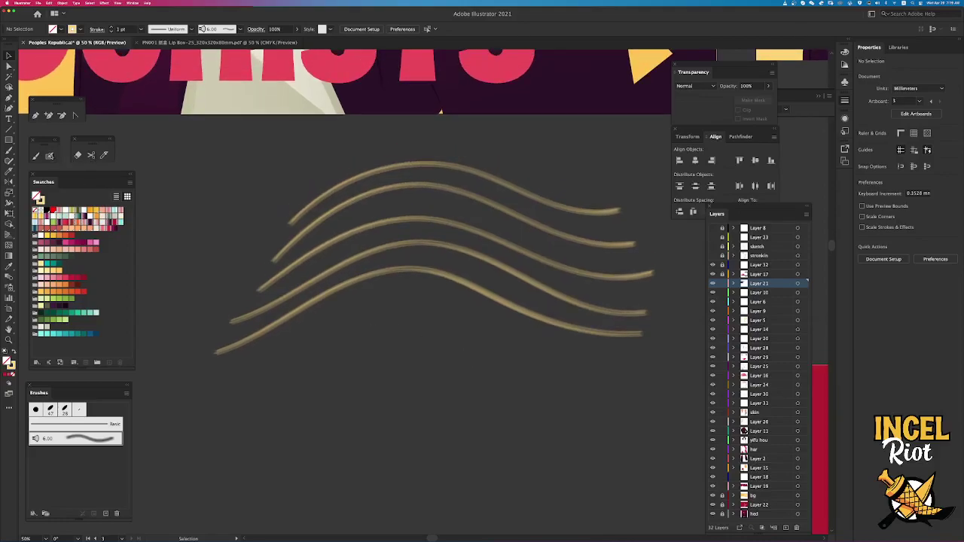
Try a zigzag Blob Brush stroke beneath the wavy strokes, and undo it.
{"action": "key", "text": "b"}
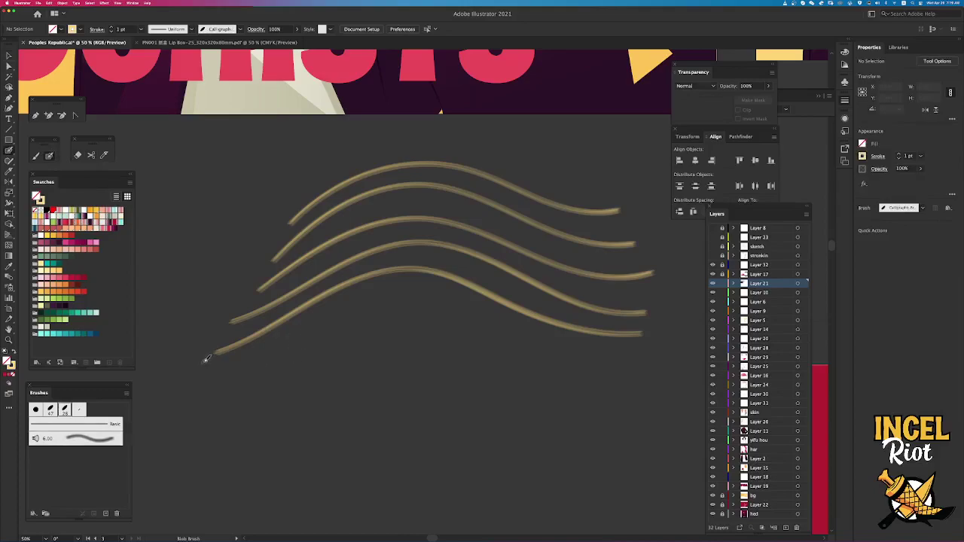
{"action": "mouse_move", "coordinate": [226, 379]}
{"action": "left_mouse_down"}
{"action": "mouse_move", "coordinate": [355, 365]}
{"action": "mouse_move", "coordinate": [397, 397]}
{"action": "mouse_move", "coordinate": [596, 452]}
{"action": "left_mouse_up"}
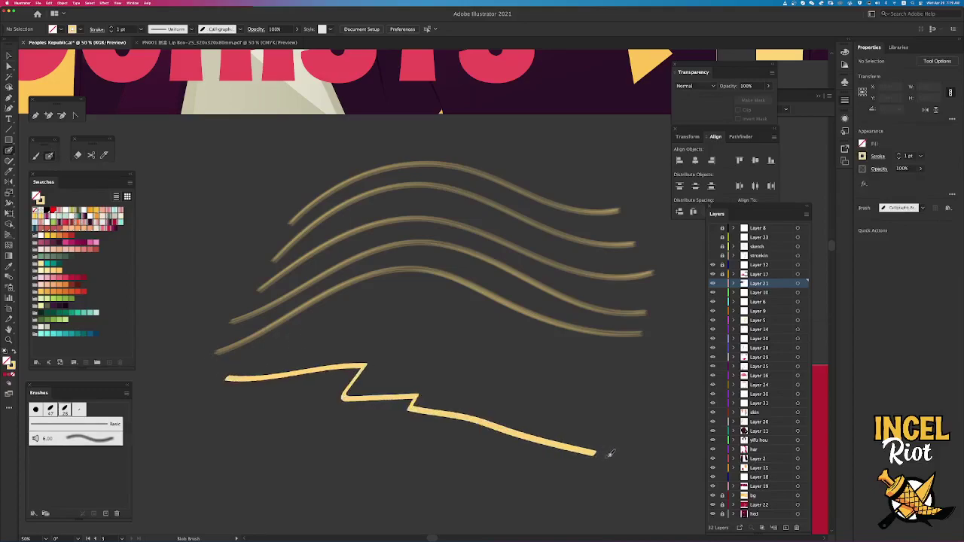
{"action": "key", "text": "super+z"}
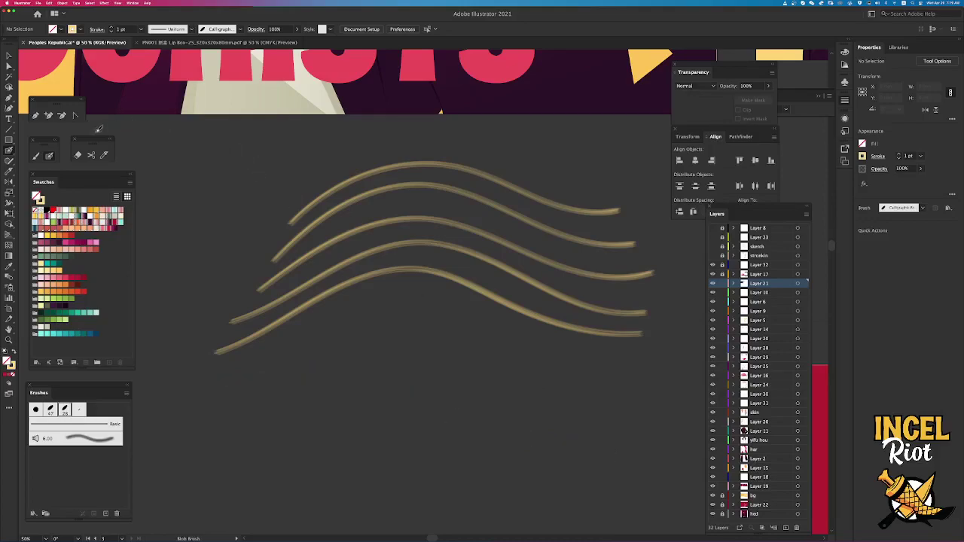
Delete all five wavy practice strokes from the canvas.
{"action": "key", "text": "v"}
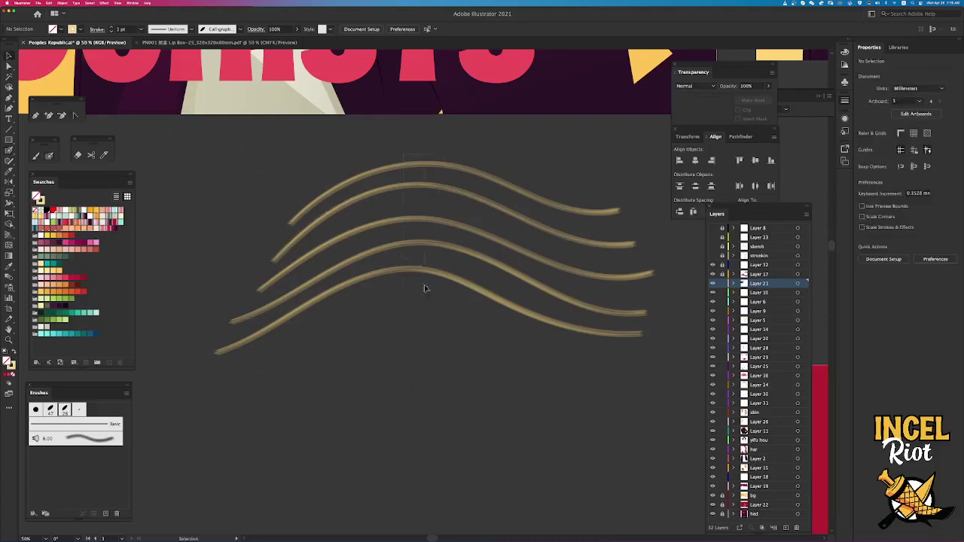
{"action": "key", "text": "super+a"}
{"action": "key", "text": "Delete"}
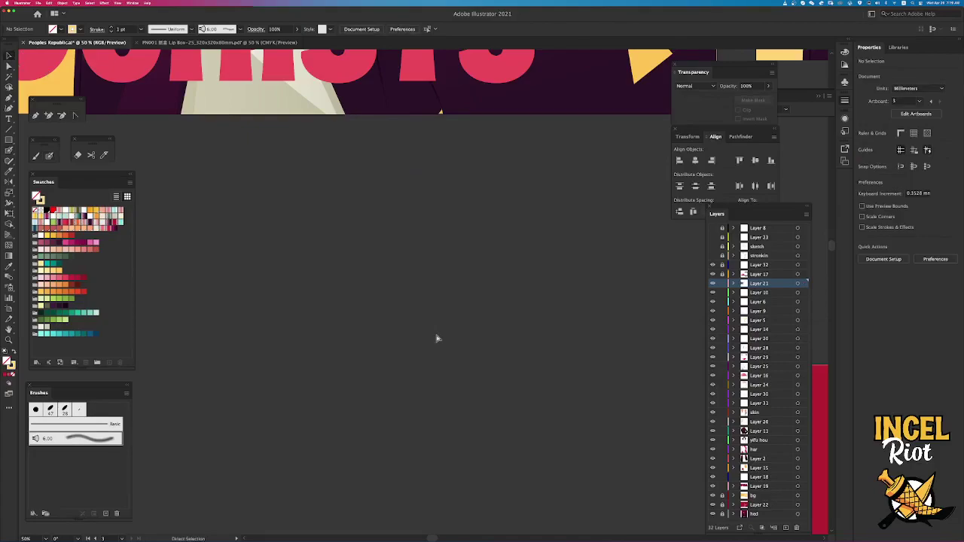
Show the sketch layer over the Incel Riot poster to compare the line drawing with the finished artwork.
{"action": "scroll", "coordinate": [436, 337], "scroll_direction": "down", "scroll_amount": 3}
{"action": "scroll", "coordinate": [435, 334], "scroll_direction": "up", "scroll_amount": 5}
{"action": "scroll", "coordinate": [435, 335], "scroll_direction": "right", "scroll_amount": 7}
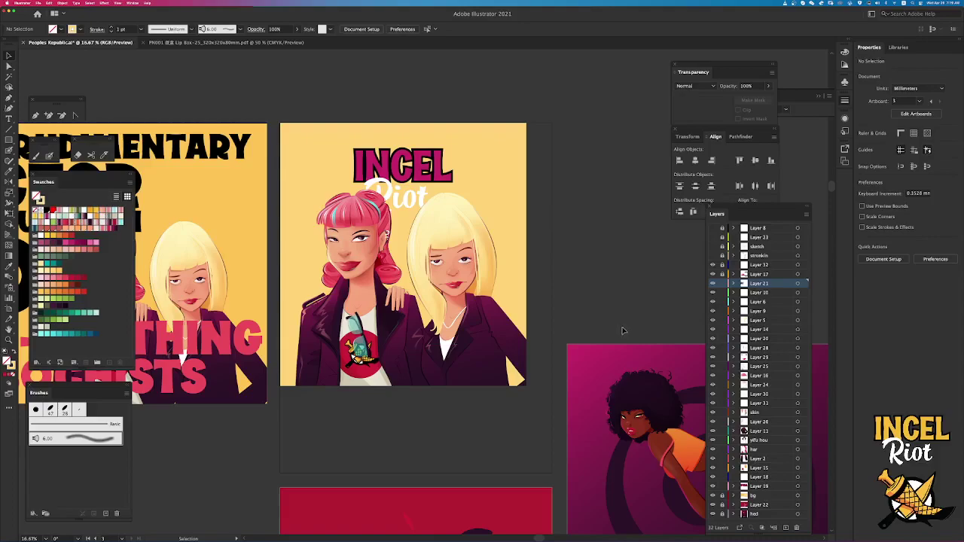
{"action": "left_click", "coordinate": [713, 247]}
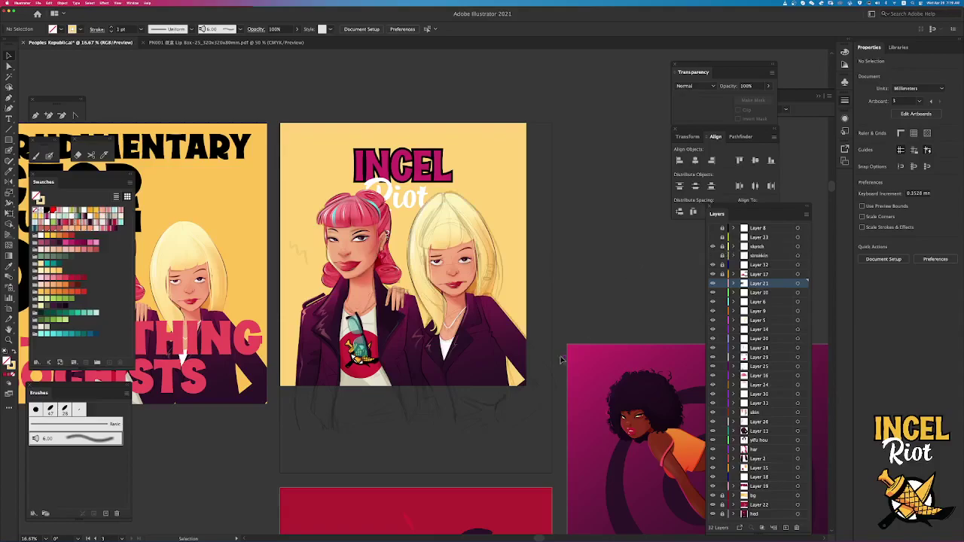
Unlock the sketch layer, try placing its line drawing in the empty area beside the poster, and hide the layer.
{"action": "left_click", "coordinate": [519, 383]}
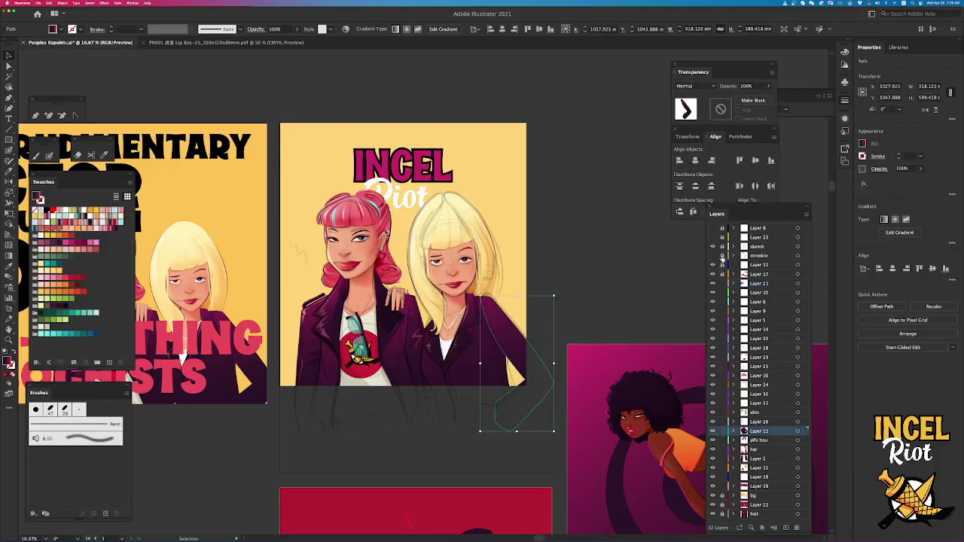
{"action": "left_click", "coordinate": [657, 255]}
{"action": "scroll", "coordinate": [630, 257], "scroll_direction": "right", "scroll_amount": 3}
{"action": "scroll", "coordinate": [629, 257], "scroll_direction": "up", "scroll_amount": 1}
{"action": "mouse_move", "coordinate": [373, 287]}
{"action": "left_mouse_down"}
{"action": "mouse_move", "coordinate": [599, 287]}
{"action": "mouse_move", "coordinate": [609, 216]}
{"action": "mouse_move", "coordinate": [581, 301]}
{"action": "left_mouse_up"}
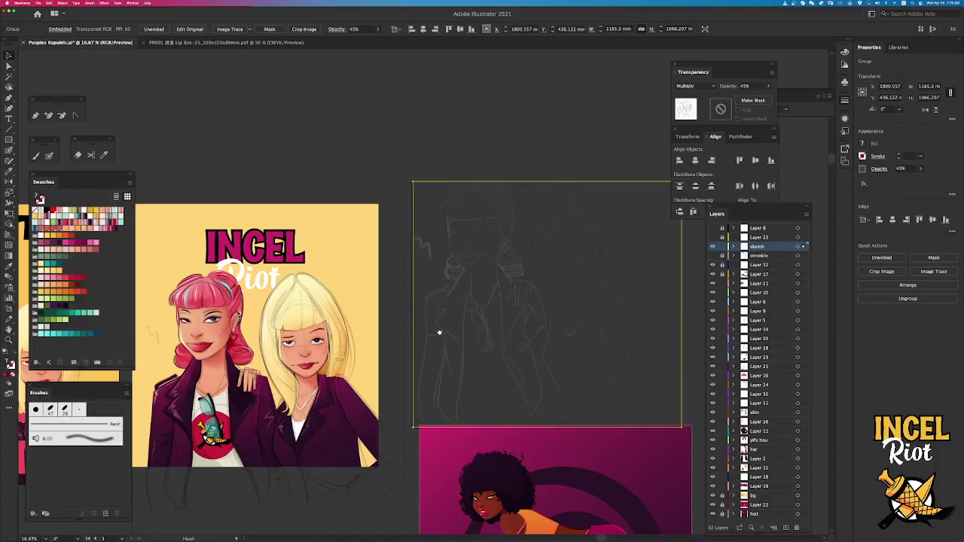
{"action": "left_click_drag", "start_coordinate": [439, 332], "coordinate": [490, 308]}
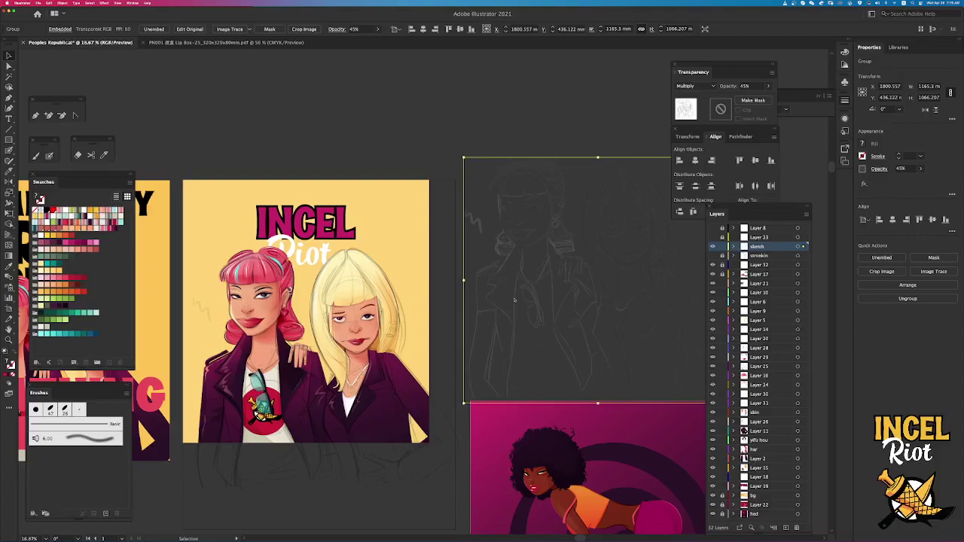
{"action": "left_click", "coordinate": [514, 299]}
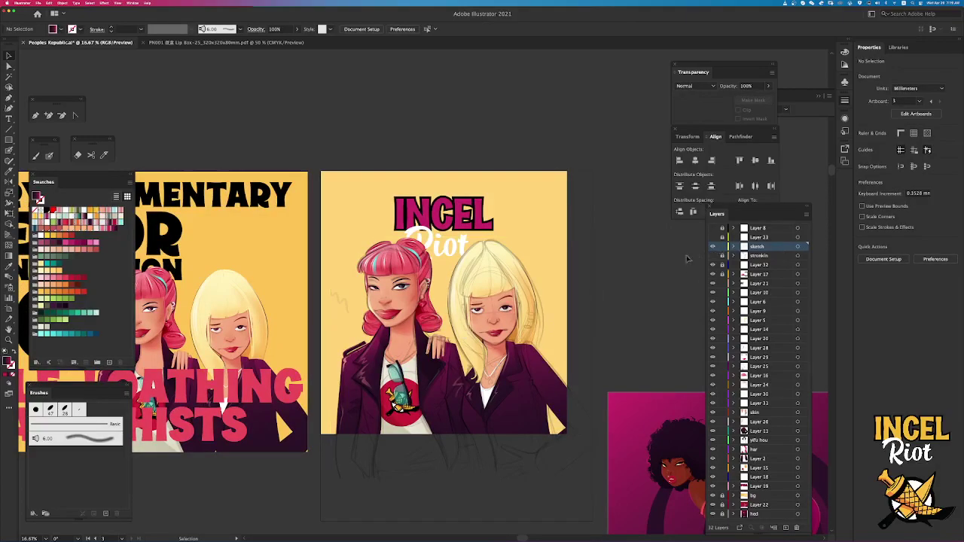
{"action": "left_click", "coordinate": [712, 247]}
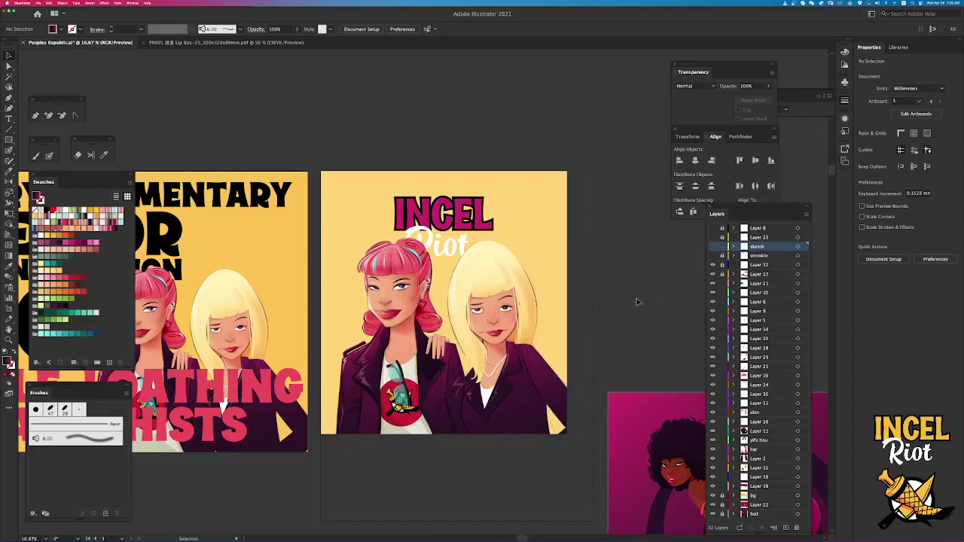
Examine the finished Incel Riot poster up close, including the pink-haired figure's skin shape and the blonde figure.
{"action": "scroll", "coordinate": [635, 299], "scroll_direction": "down", "scroll_amount": 3}
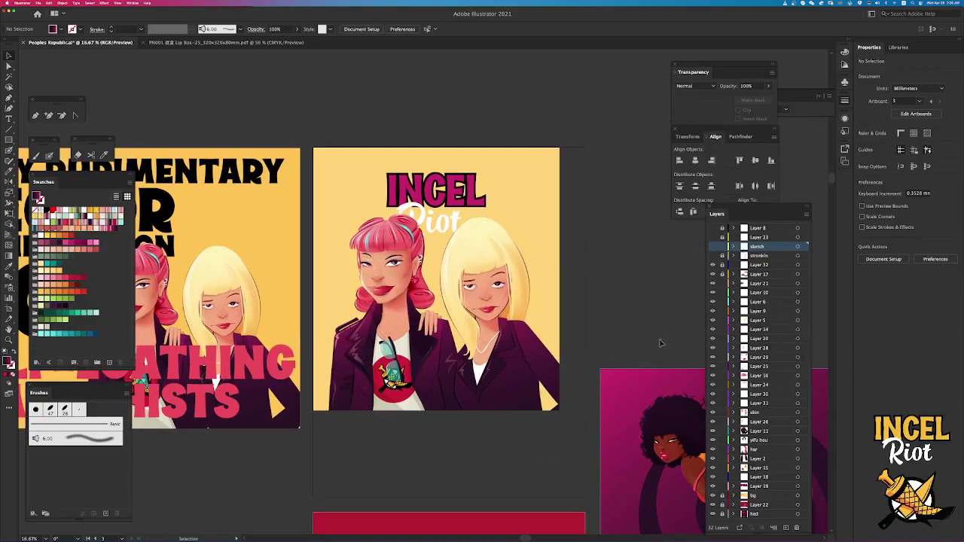
{"action": "left_click_drag", "start_coordinate": [607, 334], "coordinate": [699, 349]}
{"action": "left_click_drag", "start_coordinate": [553, 358], "coordinate": [433, 281]}
{"action": "key", "text": "super+equal"}
{"action": "key", "text": "super+equal"}
{"action": "left_click", "coordinate": [434, 281]}
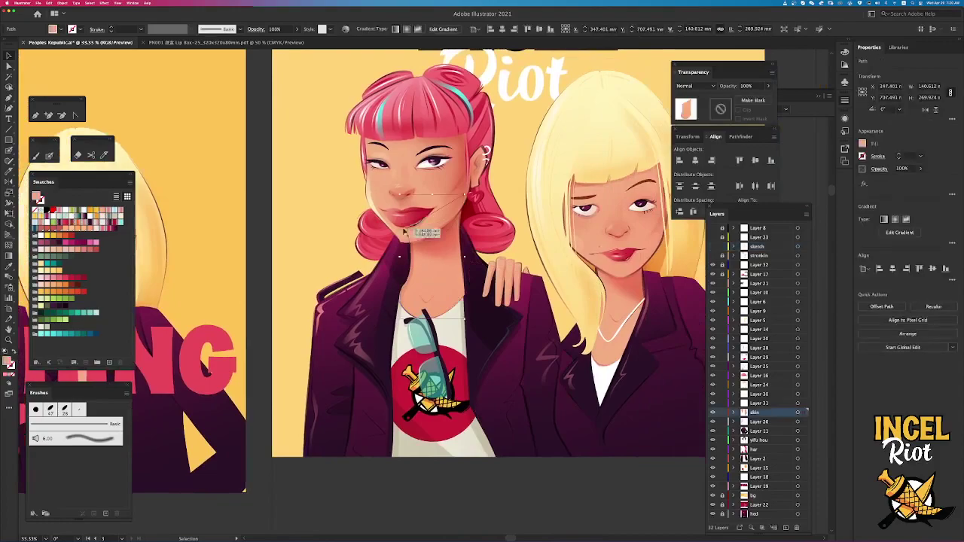
{"action": "left_click_drag", "start_coordinate": [439, 187], "coordinate": [286, 251]}
{"action": "left_click_drag", "start_coordinate": [381, 224], "coordinate": [342, 276]}
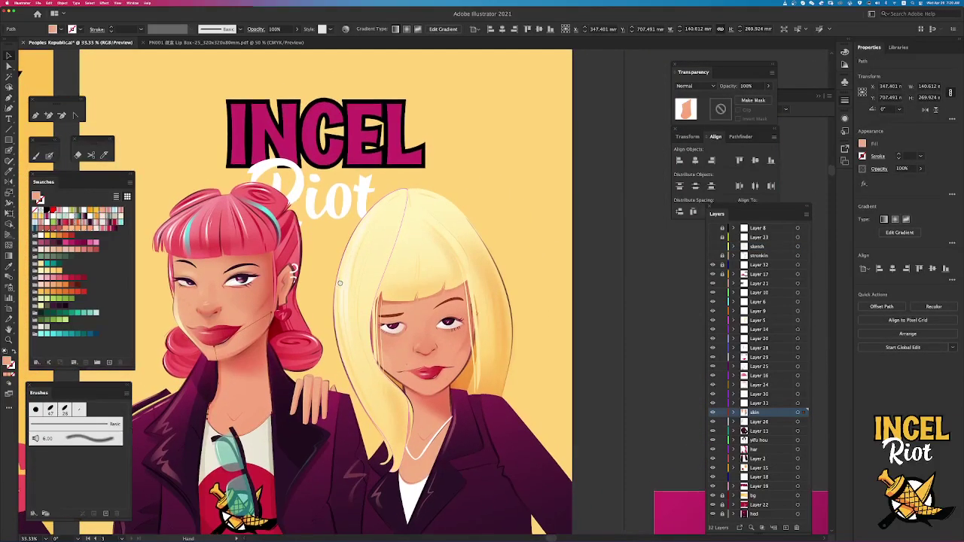
{"action": "key", "text": "super+minus"}
{"action": "key", "text": "super+minus"}
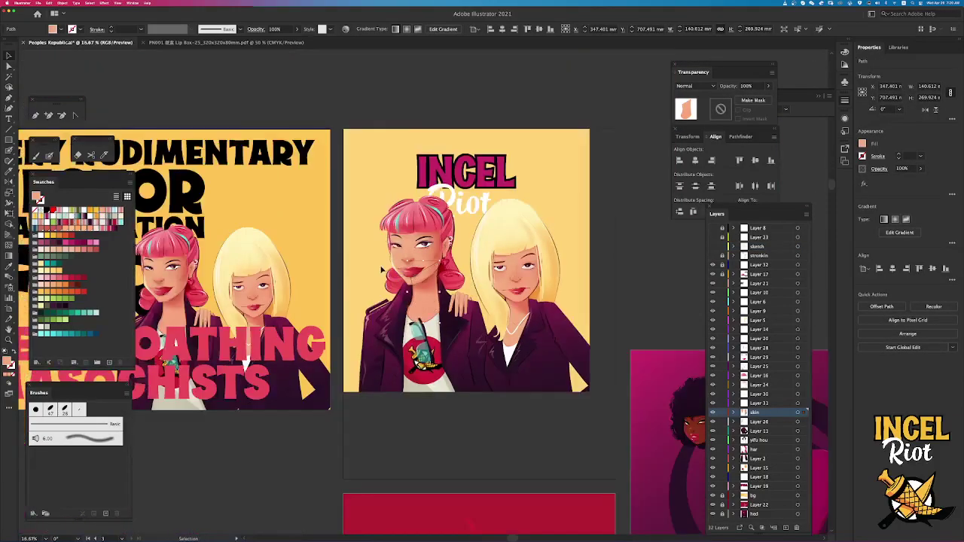
Inspect a shape in the pink-haired figure's curl, and examine her face, neck and collar at 100% zoom.
{"action": "key", "text": "super+equal"}
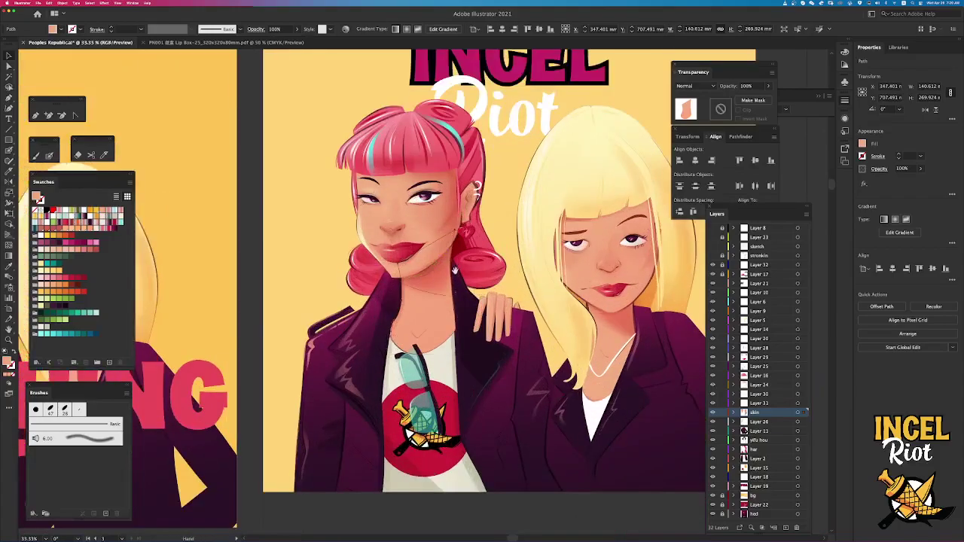
{"action": "key", "text": "super+equal"}
{"action": "left_click", "coordinate": [419, 332]}
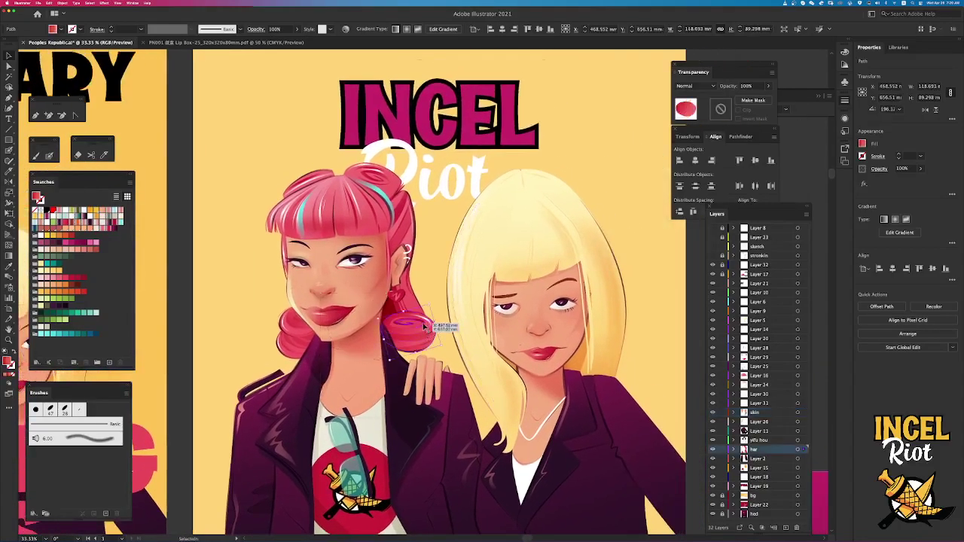
{"action": "key", "text": "super+shift+a"}
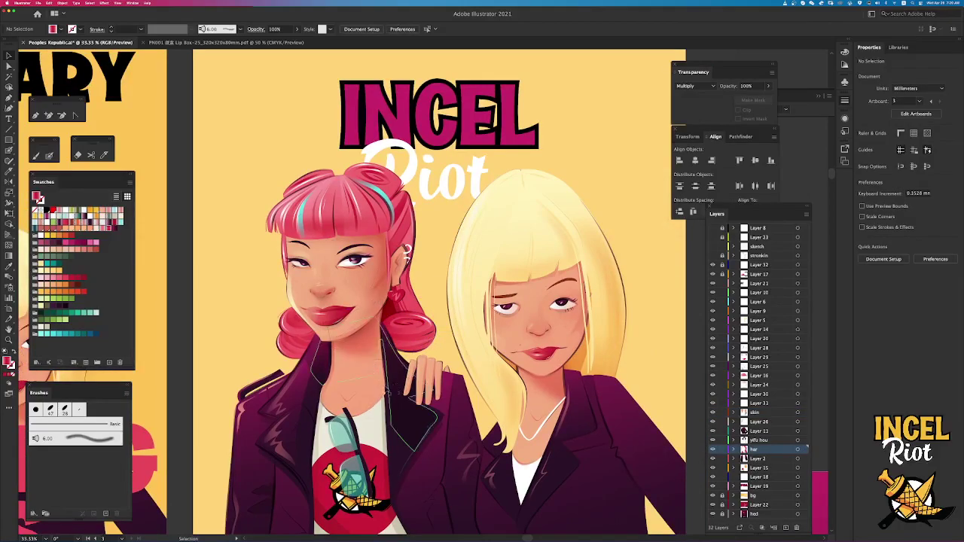
{"action": "scroll", "coordinate": [392, 373], "scroll_direction": "left", "scroll_amount": 5}
{"action": "key", "text": "super+1"}
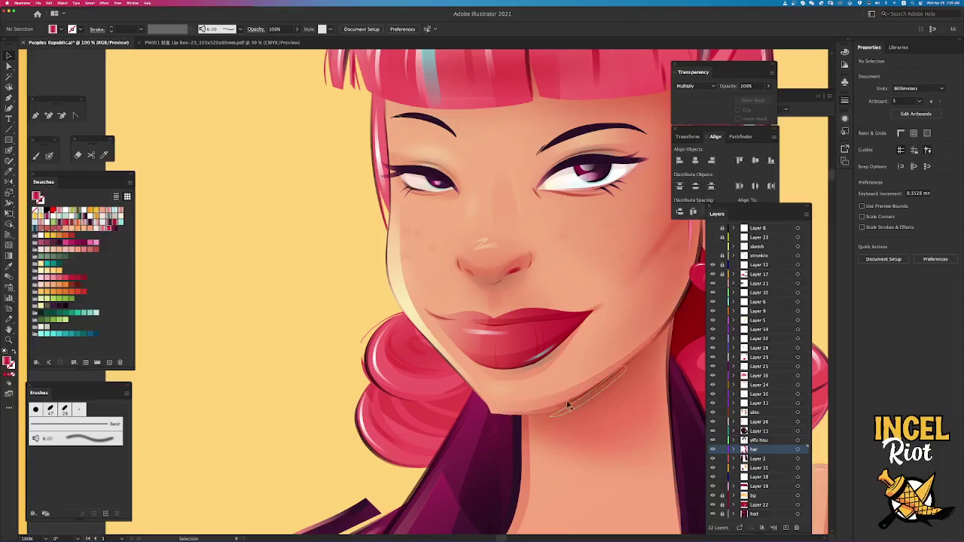
{"action": "left_click_drag", "start_coordinate": [613, 394], "coordinate": [464, 339]}
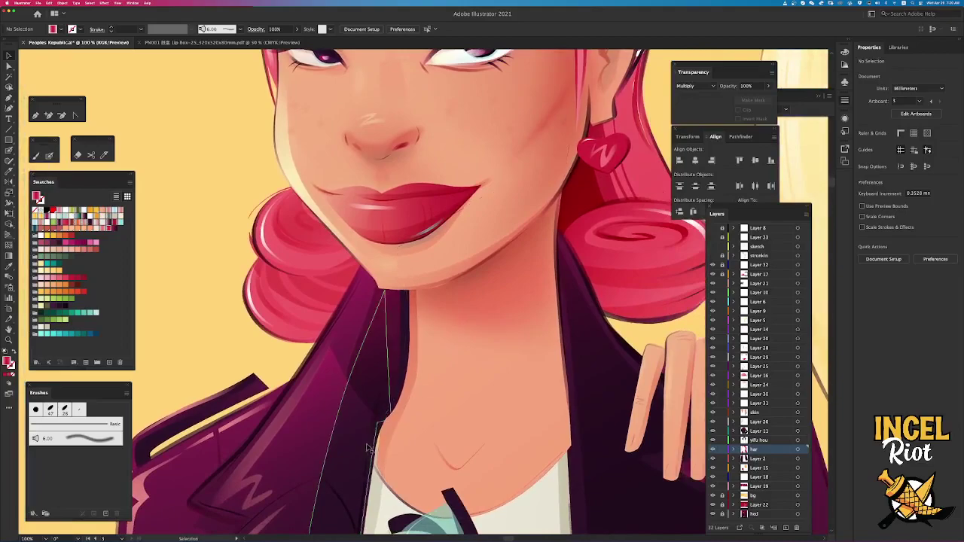
Select the pink-haired figure's neck skin shape and adjust its anchor point beside the jacket collar at the neckline.
{"action": "left_click", "coordinate": [409, 458]}
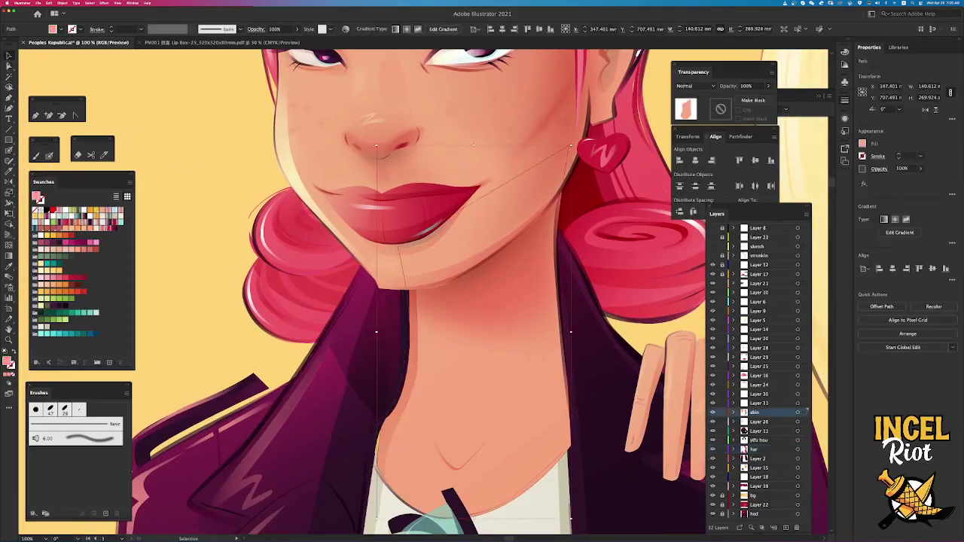
{"action": "key", "text": "a"}
{"action": "left_click", "coordinate": [379, 453]}
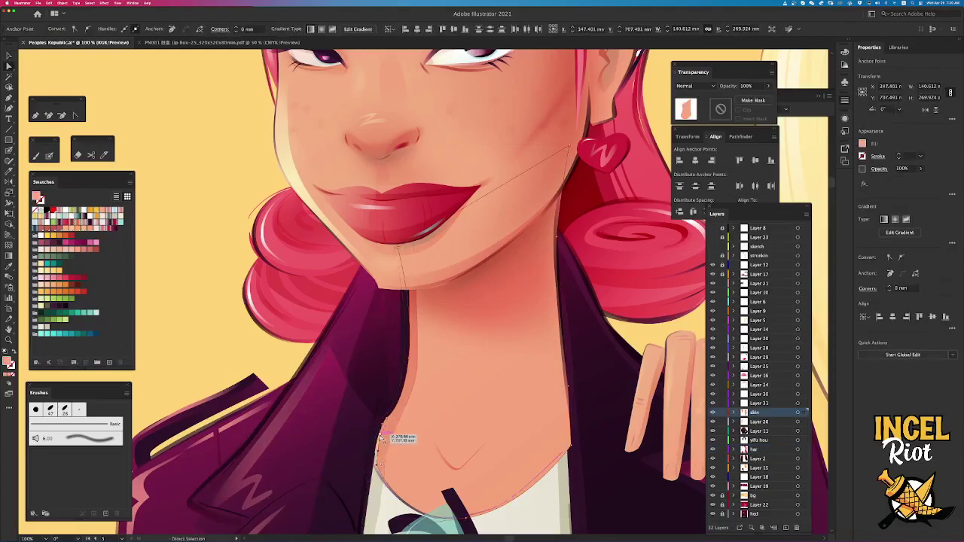
{"action": "left_click_drag", "start_coordinate": [381, 437], "coordinate": [379, 461]}
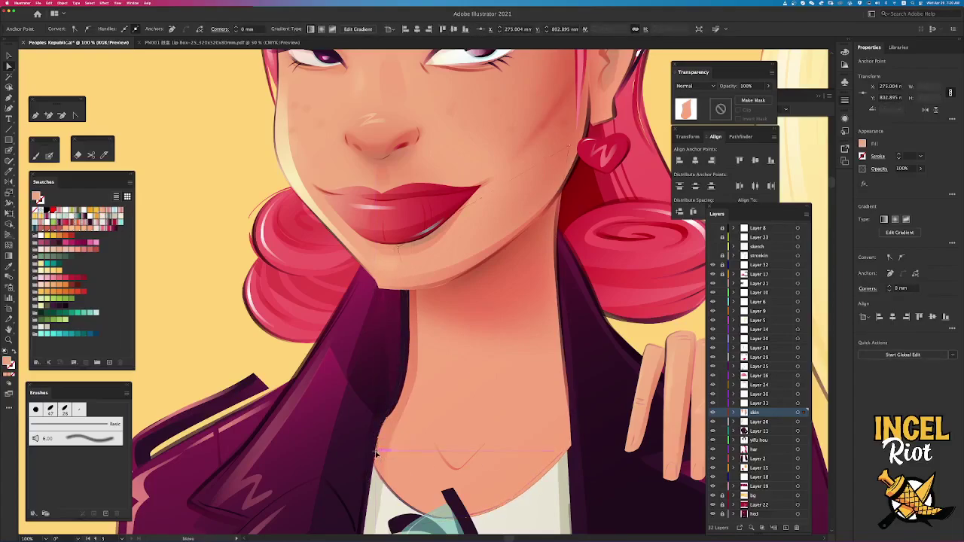
{"action": "left_click", "coordinate": [212, 361]}
Examine both figures on the Incel Riot poster, and view the pink-haired figure at 50% zoom.
{"action": "key", "text": "super+minus"}
{"action": "key", "text": "super+minus"}
{"action": "key", "text": "super+minus"}
{"action": "key", "text": "space"}
{"action": "left_click_drag", "start_coordinate": [489, 382], "coordinate": [435, 384]}
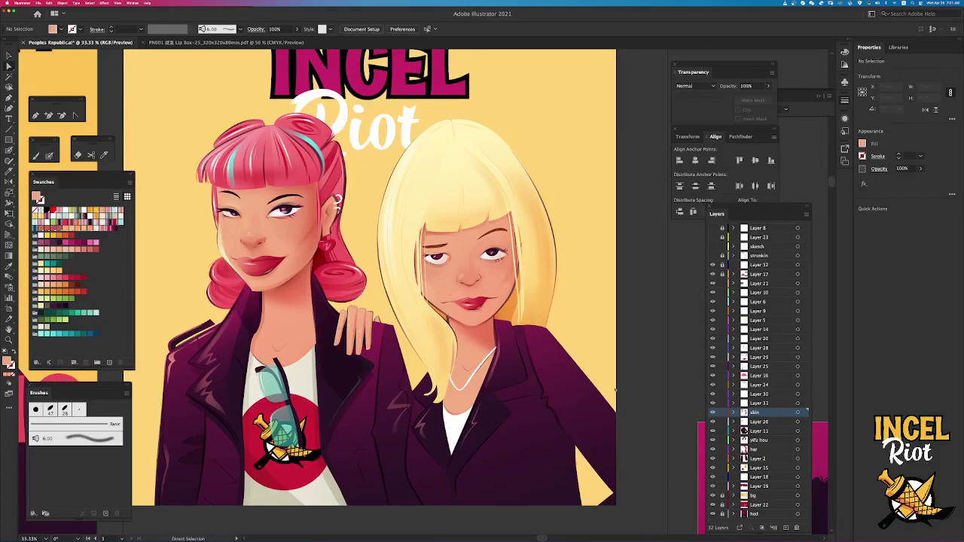
{"action": "left_click_drag", "start_coordinate": [362, 355], "coordinate": [512, 362]}
{"action": "key", "text": "super+equal"}
{"action": "key", "text": "super+equal"}
{"action": "key", "text": "super+equal"}
{"action": "key", "text": "super+minus"}
{"action": "key", "text": "super+minus"}
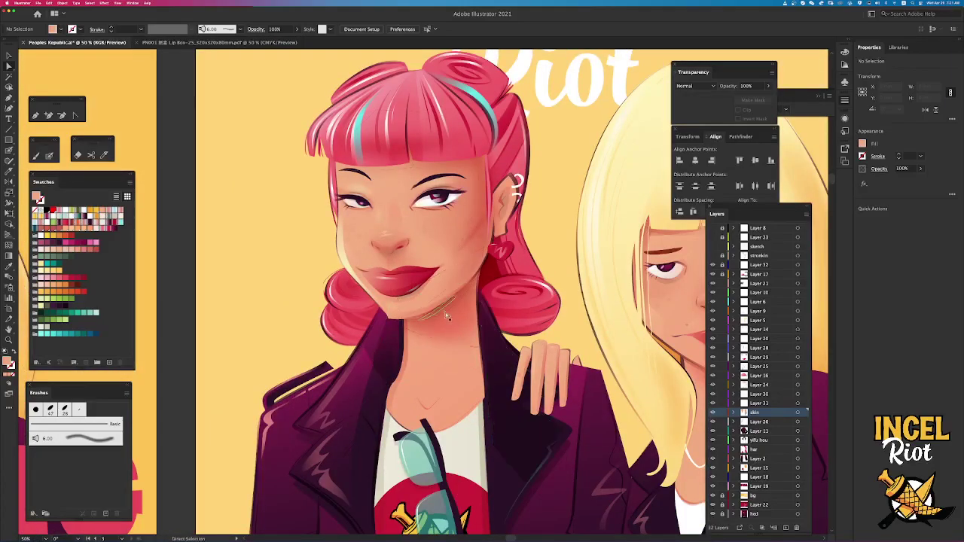
Inspect the blurred neck shadow and the pale jawline shape under the pink-haired figure's chin.
{"action": "left_click", "coordinate": [463, 339]}
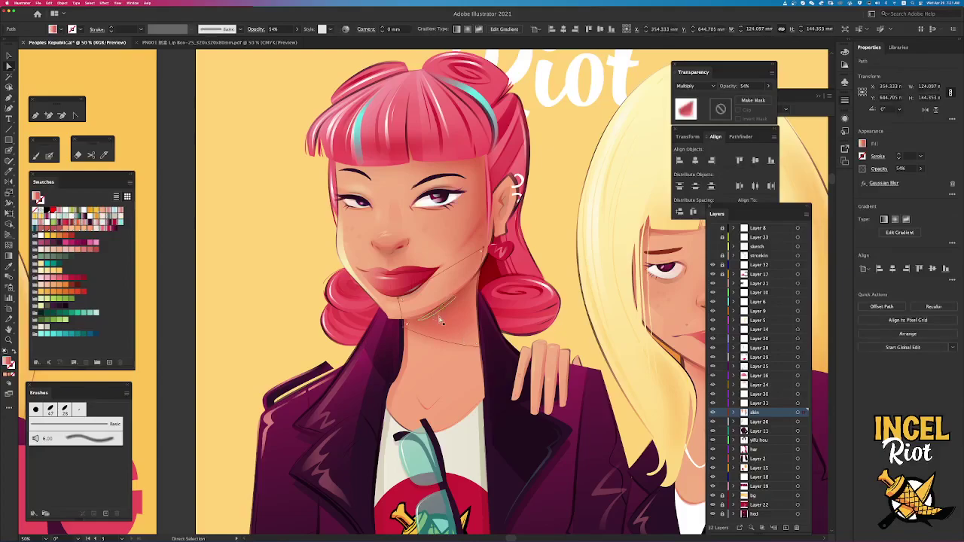
{"action": "left_click", "coordinate": [440, 313]}
{"action": "left_click", "coordinate": [441, 313]}
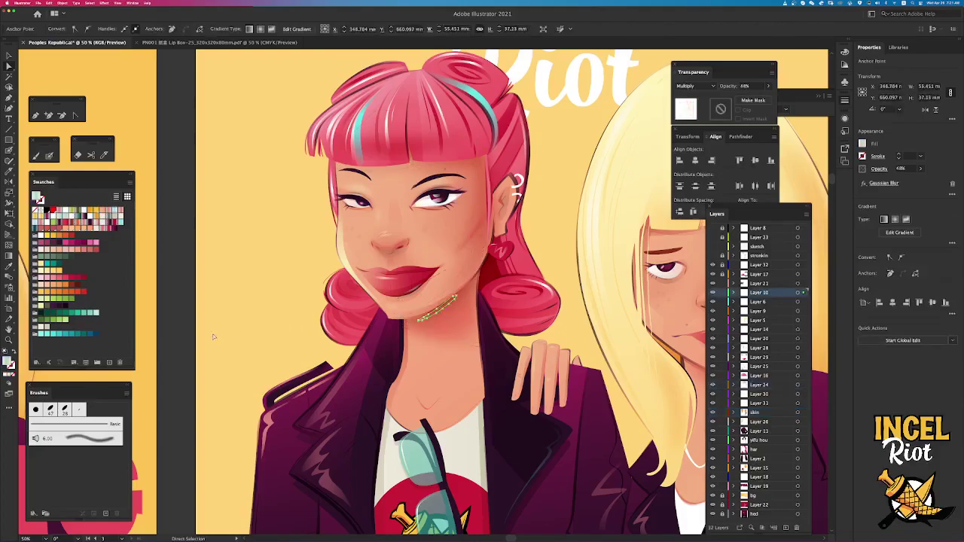
{"action": "left_click", "coordinate": [189, 340]}
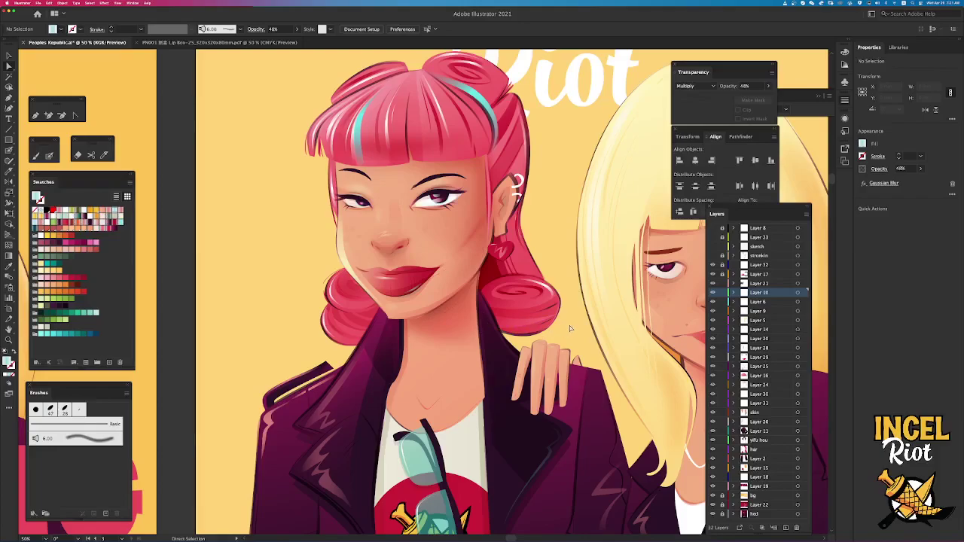
Examine the whole Incel Riot poster and compare the faces and hair of the two figures up close.
{"action": "left_click_drag", "start_coordinate": [569, 325], "coordinate": [486, 332]}
{"action": "key", "text": "super+minus"}
{"action": "key", "text": "super+minus"}
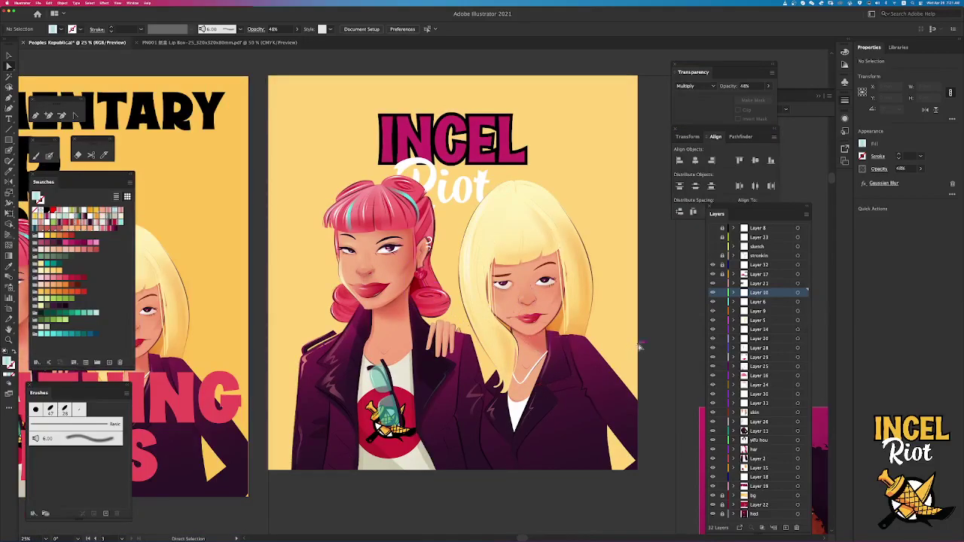
{"action": "left_click_drag", "start_coordinate": [655, 348], "coordinate": [557, 353]}
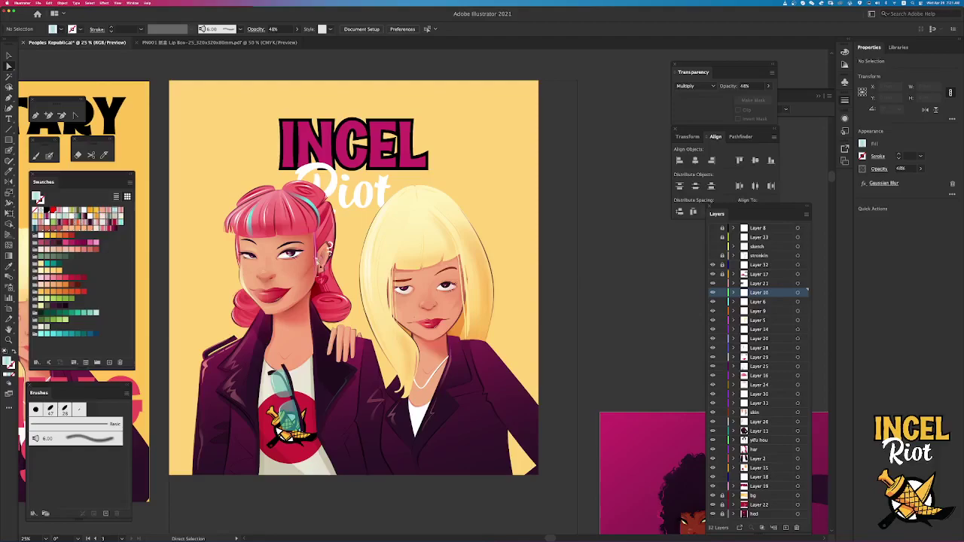
{"action": "scroll", "coordinate": [287, 259], "scroll_direction": "left", "scroll_amount": 5}
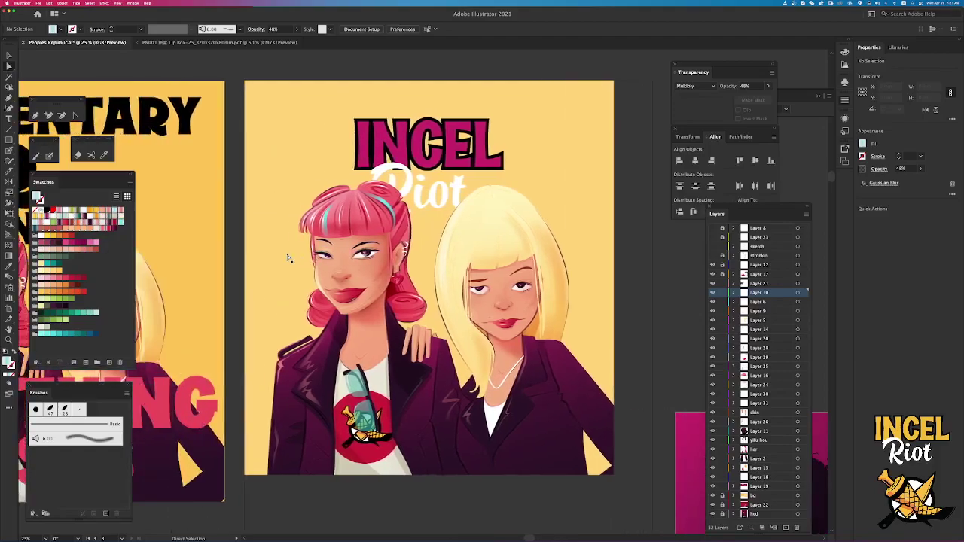
{"action": "scroll", "coordinate": [428, 320], "scroll_direction": "up", "scroll_amount": 3}
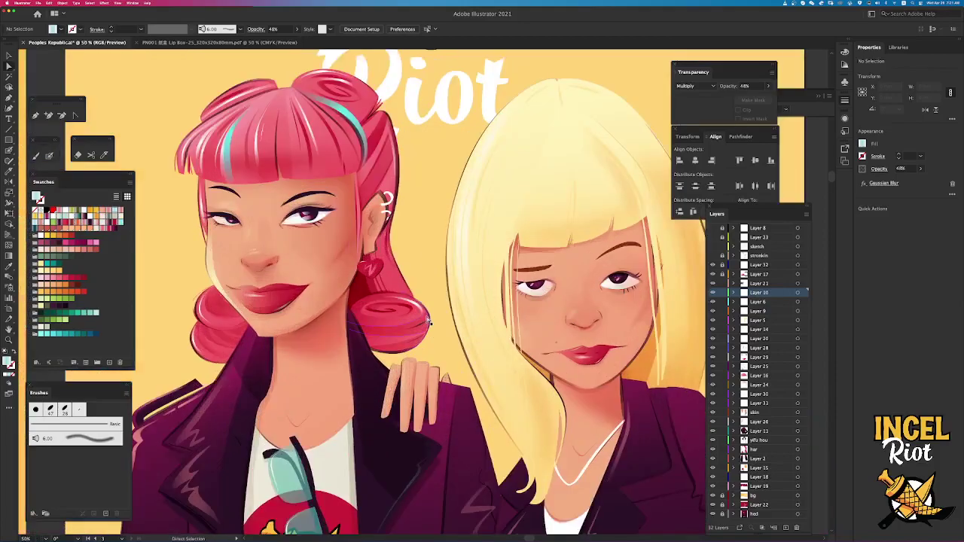
{"action": "scroll", "coordinate": [527, 344], "scroll_direction": "up", "scroll_amount": 2}
{"action": "left_click_drag", "start_coordinate": [526, 344], "coordinate": [345, 326]}
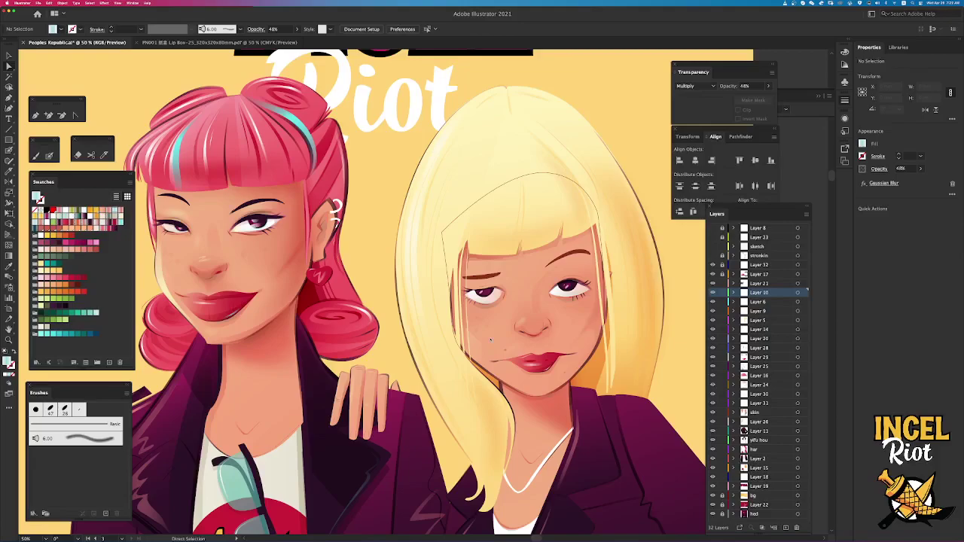
{"action": "key", "text": "super+minus"}
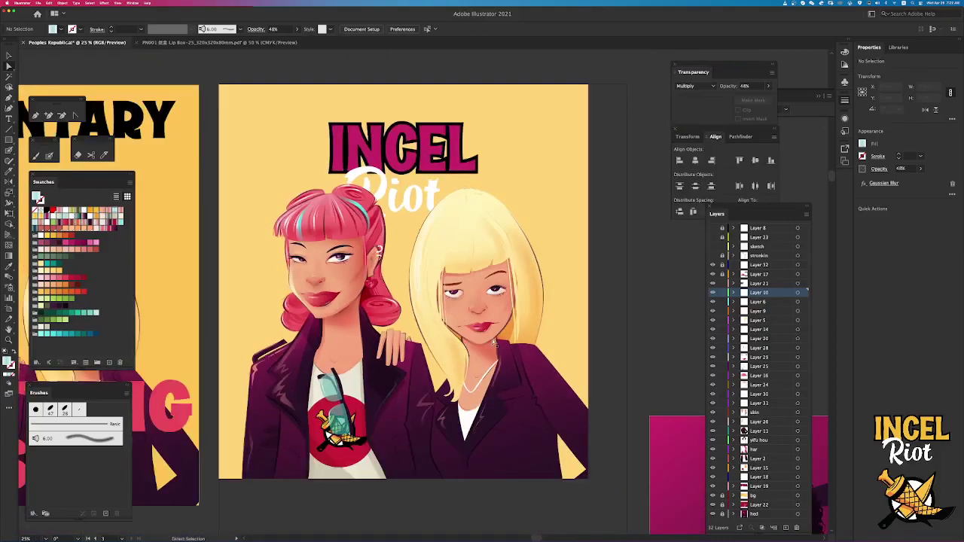
{"action": "left_click_drag", "start_coordinate": [491, 340], "coordinate": [514, 341]}
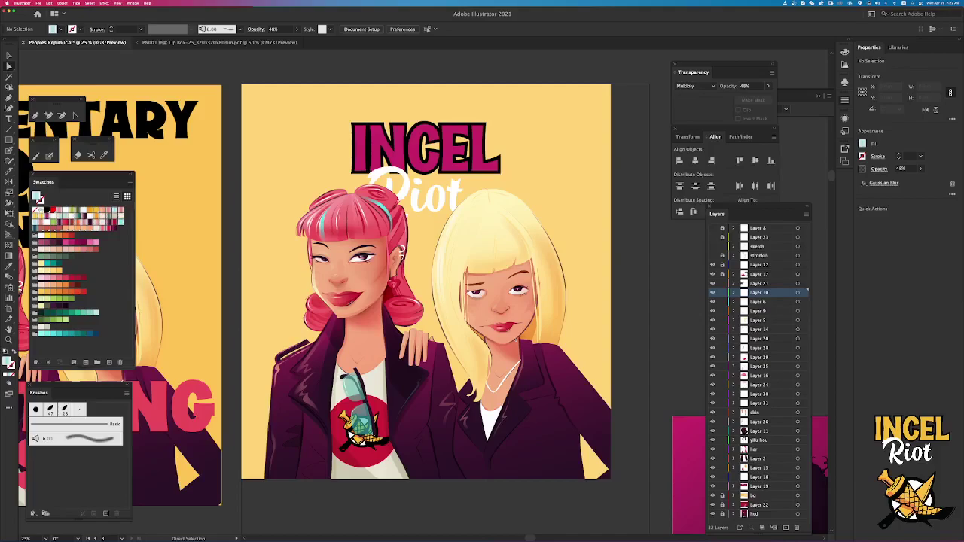
Draw a closed, curving hook-like shape with the Pen tool in the empty area above the Incel Riot poster.
{"action": "left_click_drag", "start_coordinate": [307, 170], "coordinate": [519, 376]}
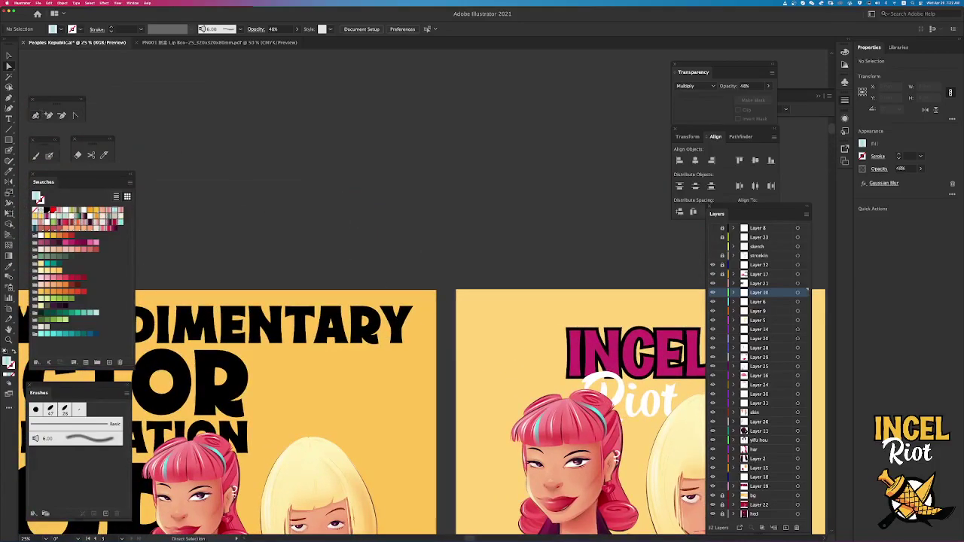
{"action": "mouse_move", "coordinate": [525, 234]}
{"action": "left_mouse_down"}
{"action": "mouse_move", "coordinate": [355, 235]}
{"action": "mouse_move", "coordinate": [383, 201]}
{"action": "left_mouse_up"}
{"action": "left_click_drag", "start_coordinate": [414, 239], "coordinate": [457, 259]}
{"action": "mouse_move", "coordinate": [505, 221]}
{"action": "left_mouse_down"}
{"action": "mouse_move", "coordinate": [467, 187]}
{"action": "mouse_move", "coordinate": [496, 164]}
{"action": "left_mouse_up"}
{"action": "left_click_drag", "start_coordinate": [576, 197], "coordinate": [503, 271]}
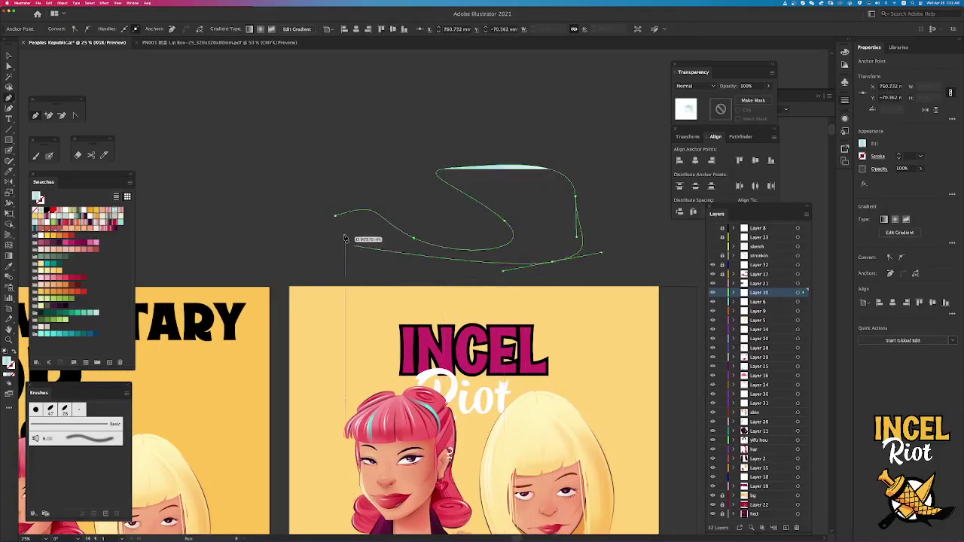
{"action": "left_click_drag", "start_coordinate": [335, 215], "coordinate": [384, 200]}
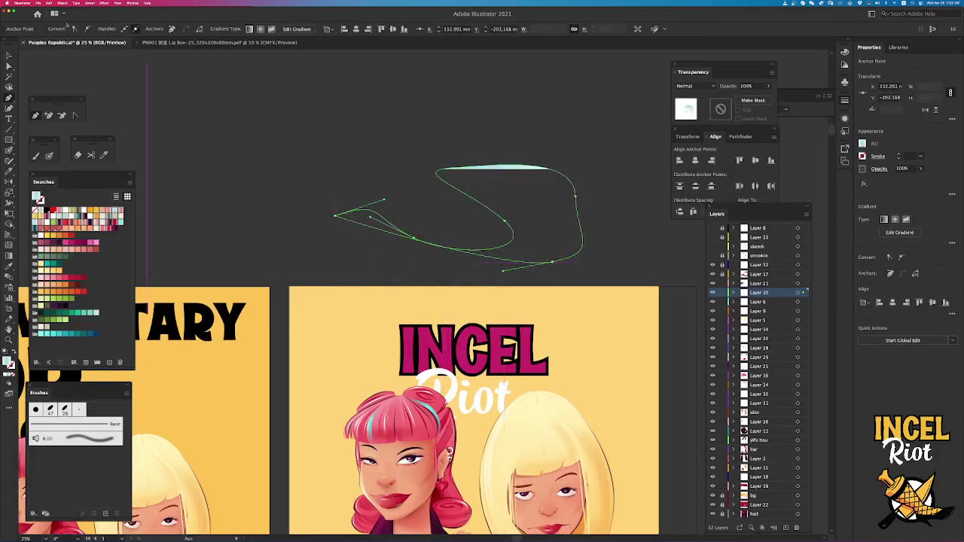
Move the pen-drawn shape into the empty area beside the Incel Riot poster, above the magenta artwork.
{"action": "key", "text": "v"}
{"action": "left_click_drag", "start_coordinate": [513, 173], "coordinate": [702, 409]}
{"action": "left_click_drag", "start_coordinate": [636, 454], "coordinate": [504, 364]}
{"action": "left_click", "coordinate": [618, 396]}
Reshape the wide end of the pen-drawn shape into a smooth, rounded curve with its anchor handles.
{"action": "left_click", "coordinate": [9, 66]}
{"action": "left_click", "coordinate": [567, 325]}
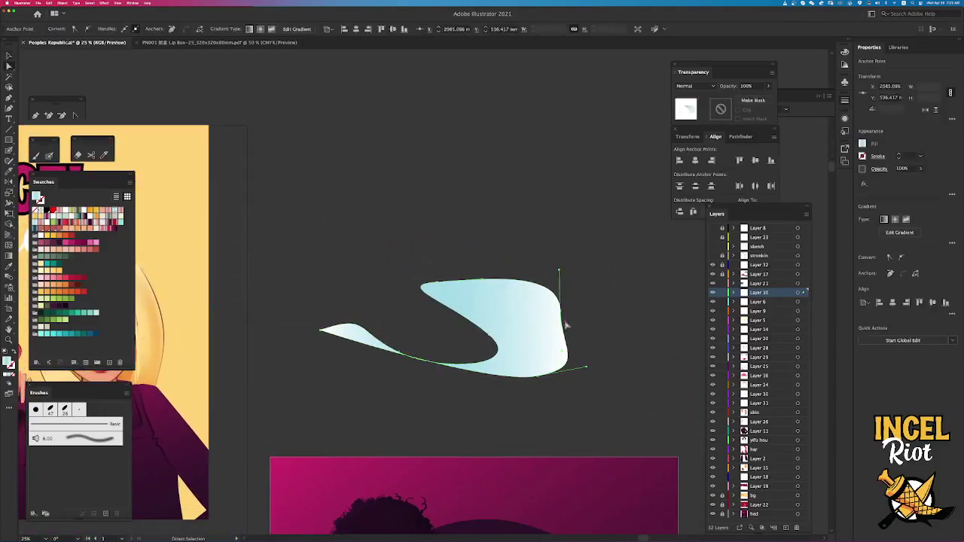
{"action": "left_click_drag", "start_coordinate": [559, 271], "coordinate": [524, 279]}
{"action": "left_click_drag", "start_coordinate": [537, 376], "coordinate": [437, 397]}
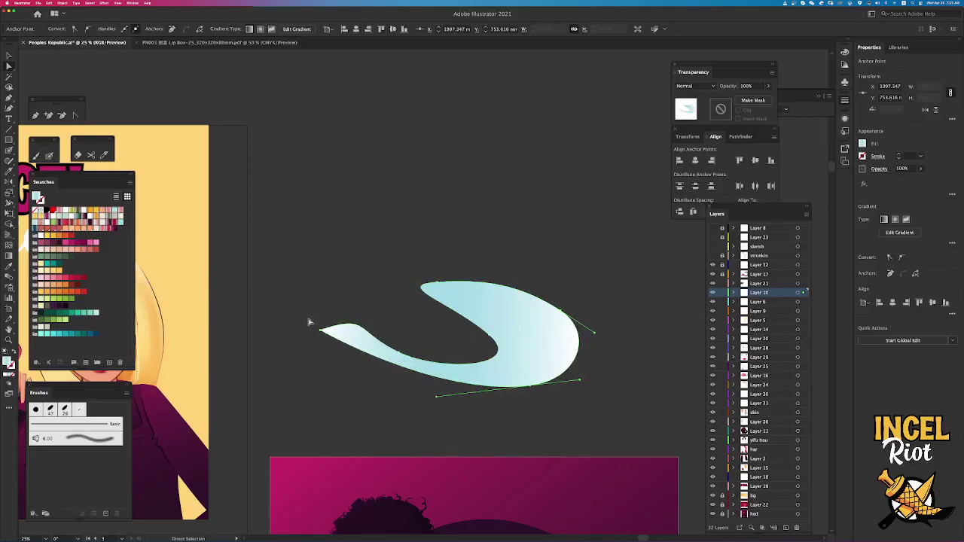
Refine the narrow, pointed tail of the pale blue shape by adjusting its anchor points and handles.
{"action": "left_click", "coordinate": [320, 330]}
{"action": "left_click_drag", "start_coordinate": [399, 356], "coordinate": [417, 363]}
{"action": "left_click_drag", "start_coordinate": [368, 341], "coordinate": [366, 345]}
{"action": "left_click", "coordinate": [405, 346]}
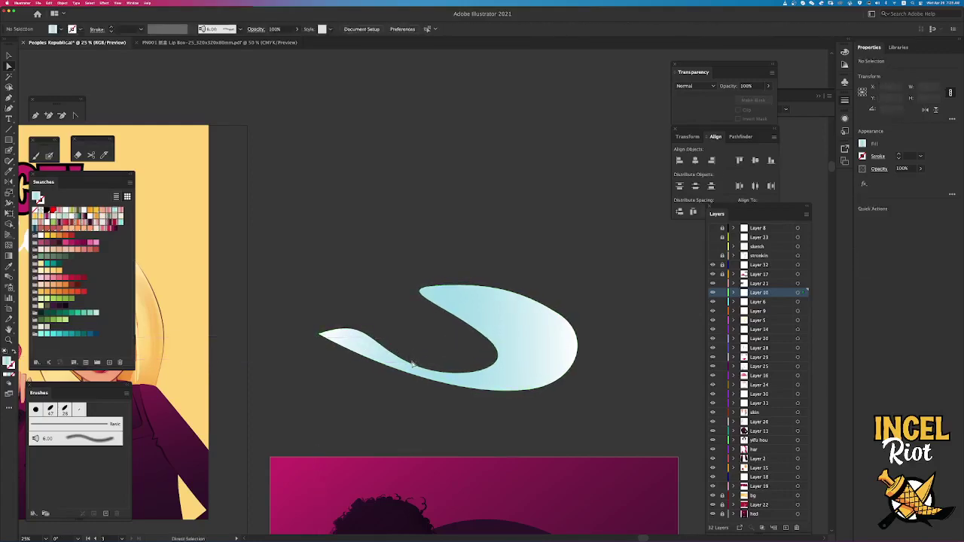
{"action": "left_click", "coordinate": [411, 369]}
{"action": "left_click_drag", "start_coordinate": [454, 390], "coordinate": [458, 389]}
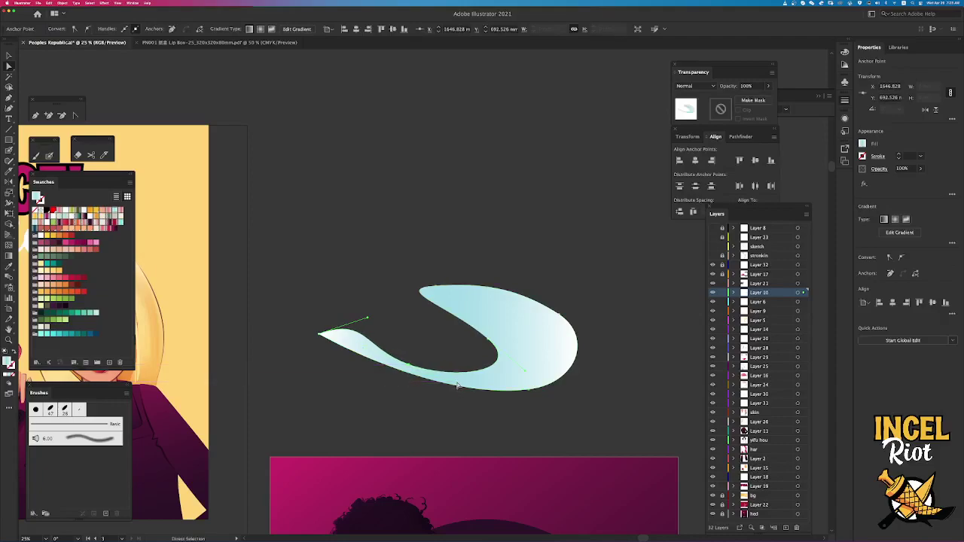
Adjust the anchor handle on the pale blue shape's inner curve where it meets the wide end.
{"action": "left_click", "coordinate": [494, 340]}
{"action": "left_click_drag", "start_coordinate": [526, 373], "coordinate": [526, 353]}
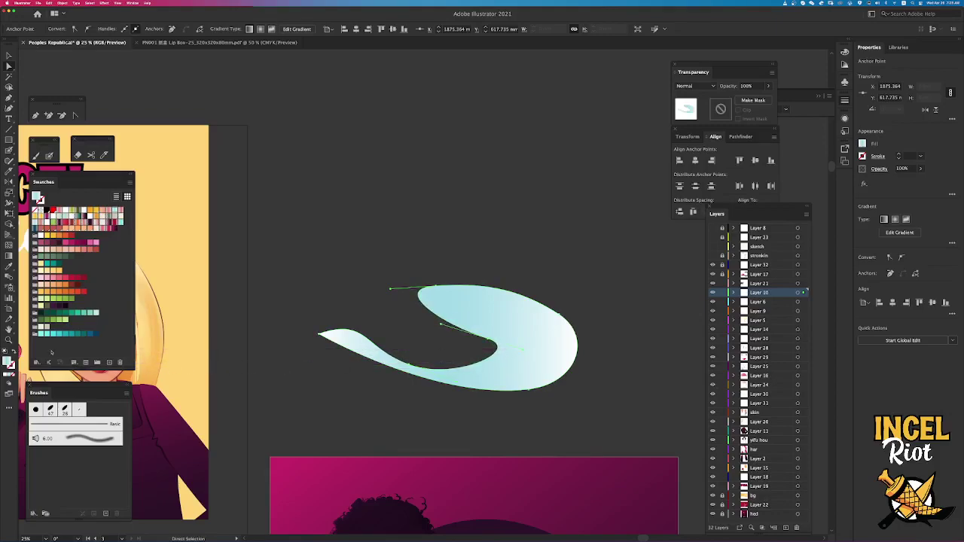
{"action": "left_click", "coordinate": [326, 414]}
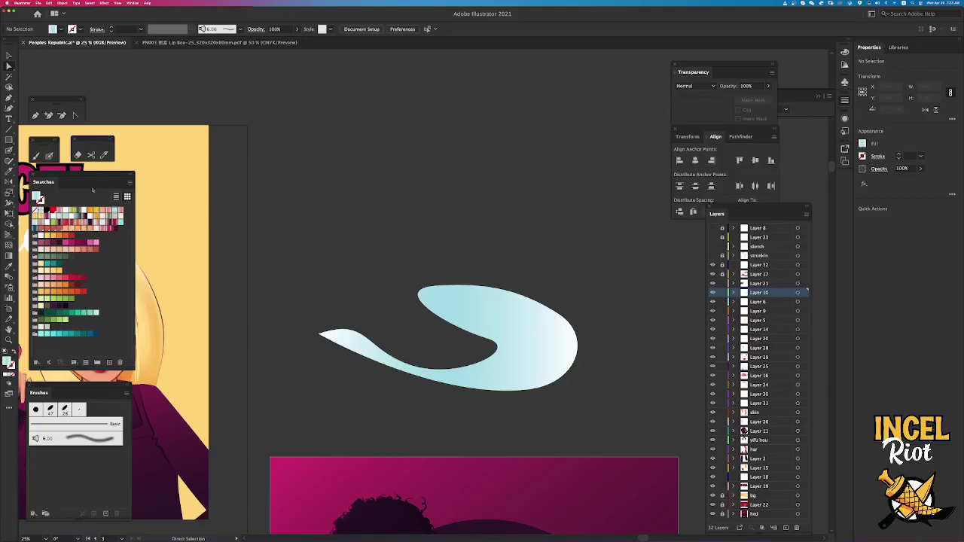
Paint two crossing Blob Brush strokes, one vertical and one arched, around the pale blue shape and delete them.
{"action": "key", "text": "shift+b"}
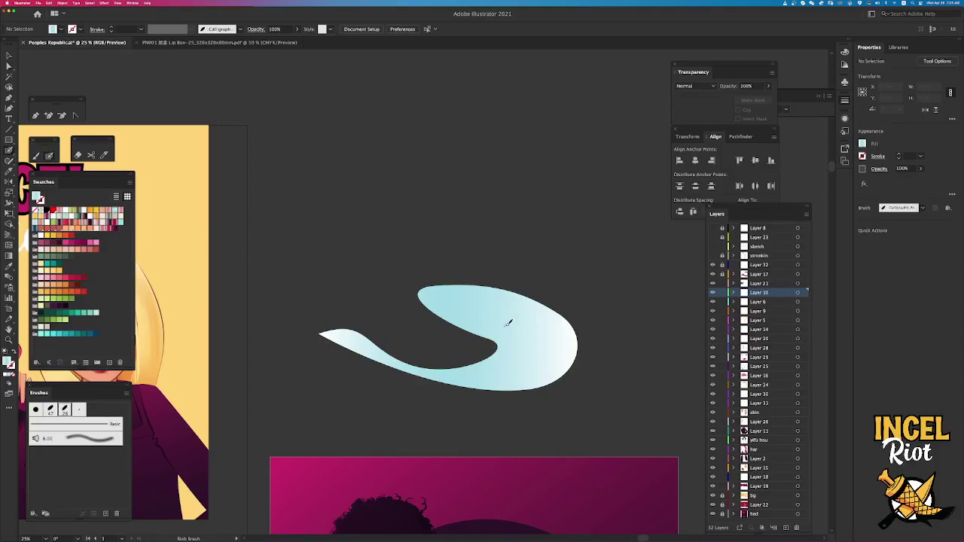
{"action": "left_click_drag", "start_coordinate": [370, 143], "coordinate": [383, 418]}
{"action": "mouse_move", "coordinate": [279, 287]}
{"action": "left_mouse_down"}
{"action": "mouse_move", "coordinate": [359, 254]}
{"action": "mouse_move", "coordinate": [664, 234]}
{"action": "left_mouse_up"}
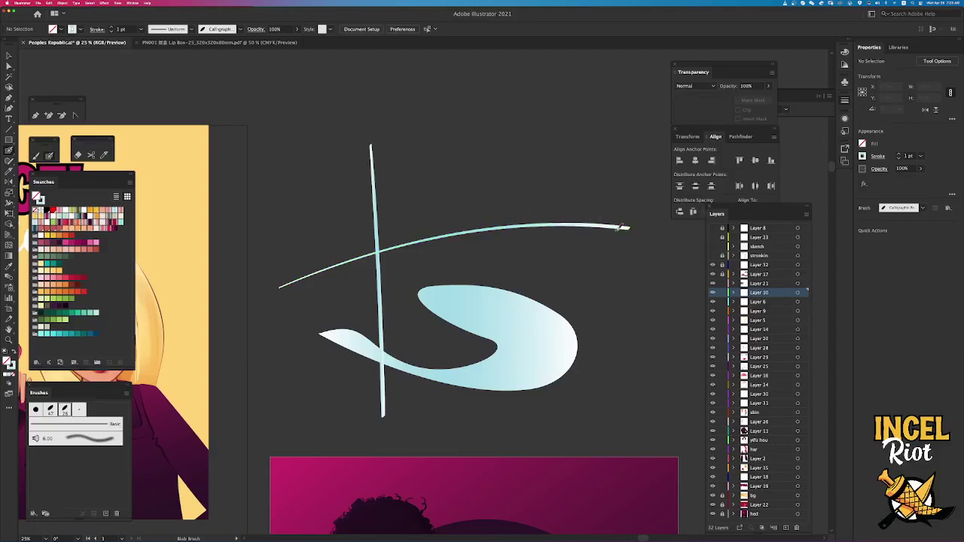
{"action": "key", "text": "v"}
{"action": "left_click_drag", "start_coordinate": [332, 214], "coordinate": [456, 274]}
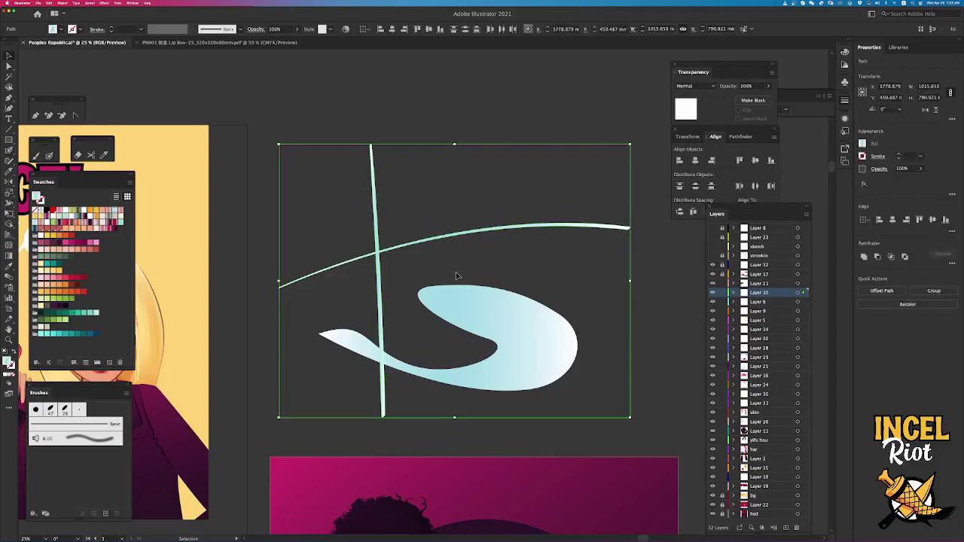
{"action": "key", "text": "Delete"}
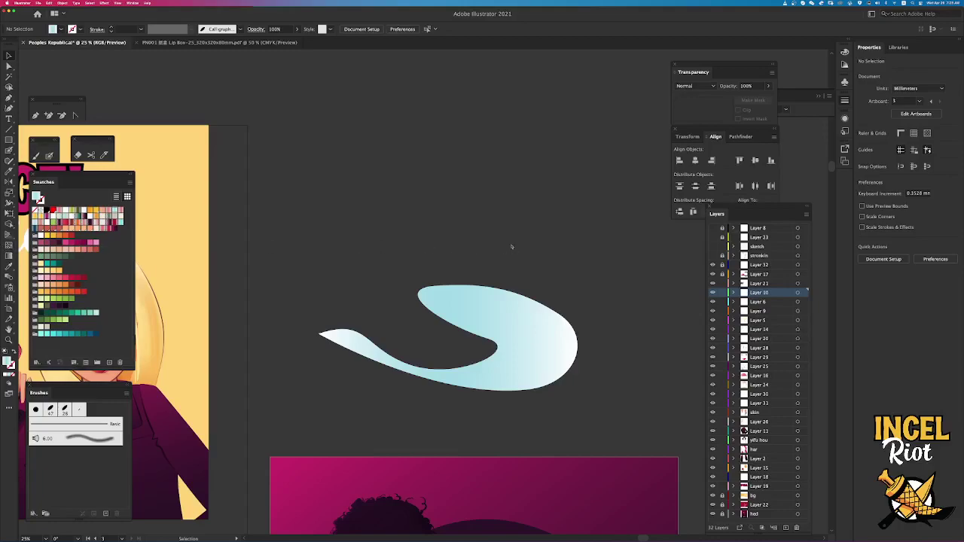
Push the pale blue shape's inner curve deeper into its wide end by extending the inner anchor's handle.
{"action": "key", "text": "super+equal"}
{"action": "key", "text": "super+equal"}
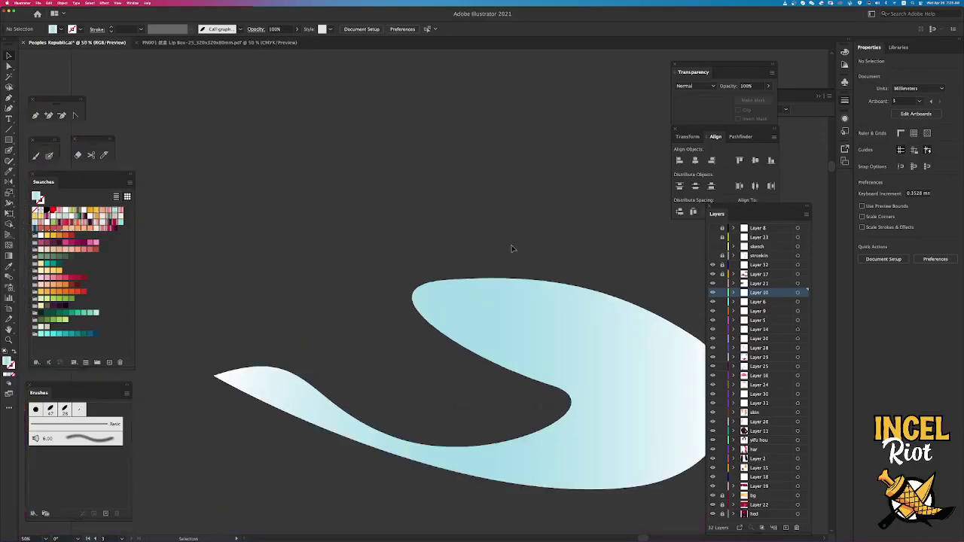
{"action": "key", "text": "a"}
{"action": "left_click", "coordinate": [569, 401]}
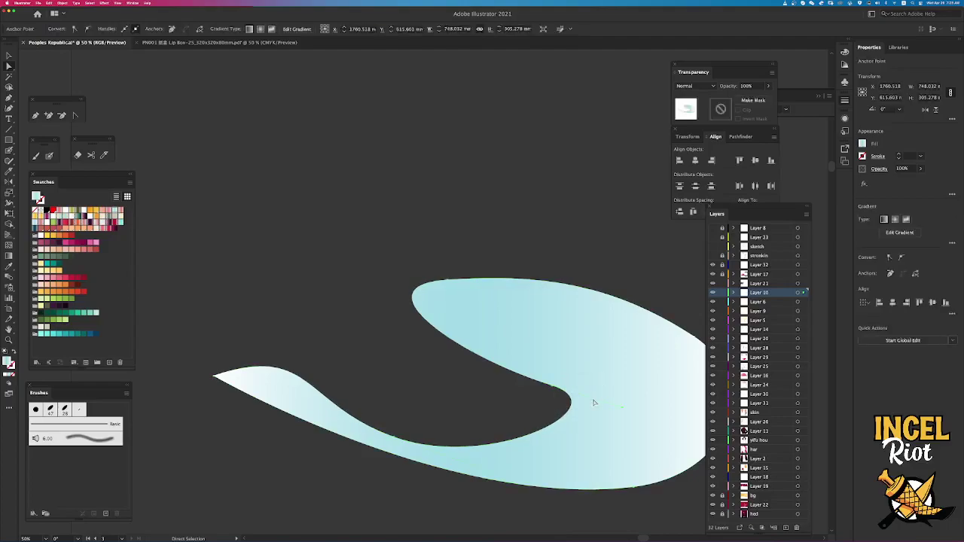
{"action": "left_click", "coordinate": [553, 387]}
{"action": "left_click_drag", "start_coordinate": [622, 408], "coordinate": [656, 407]}
{"action": "left_click", "coordinate": [400, 439]}
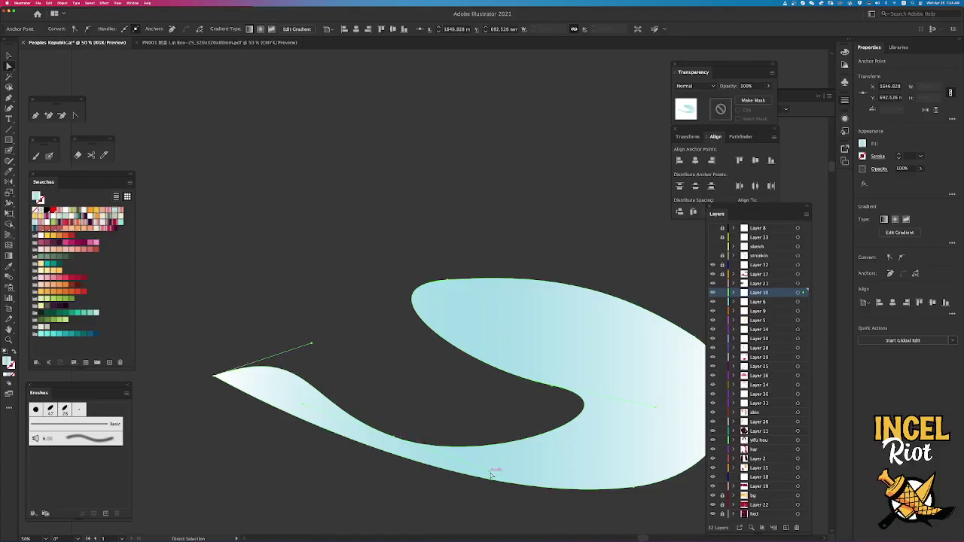
{"action": "left_click", "coordinate": [536, 249]}
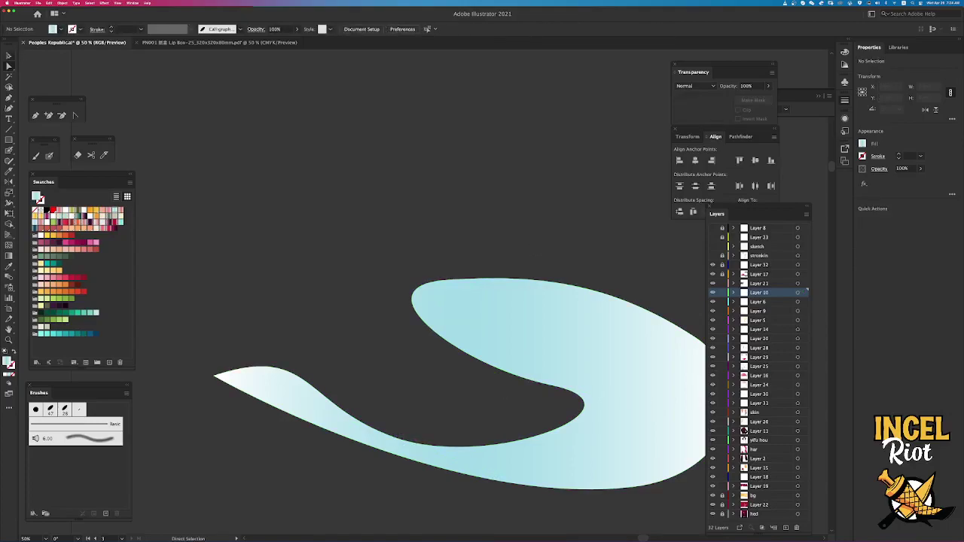
Paint a thin, check-shaped Blob Brush stroke in the empty area above the two posters.
{"action": "left_click", "coordinate": [9, 57]}
{"action": "key", "text": "space"}
{"action": "left_click_drag", "start_coordinate": [213, 170], "coordinate": [447, 128]}
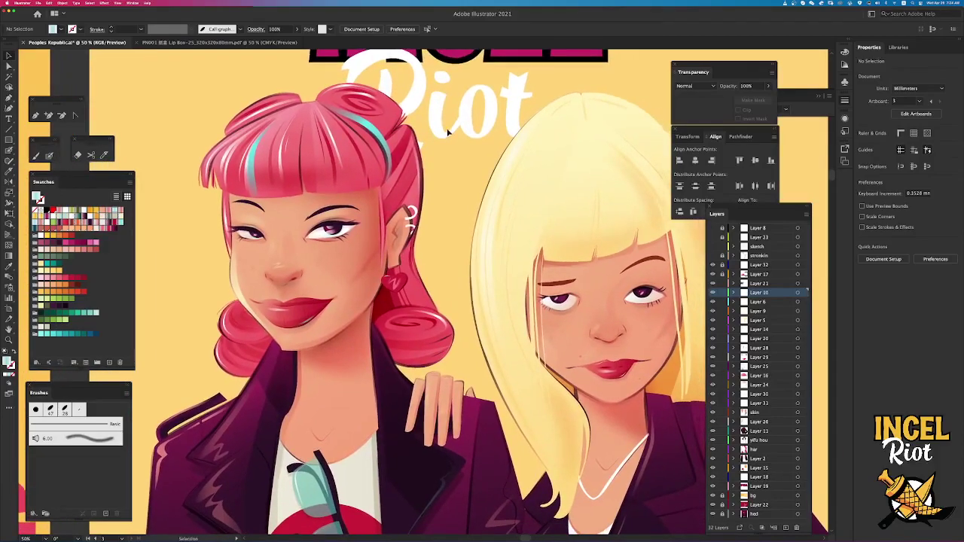
{"action": "scroll", "coordinate": [447, 129], "scroll_direction": "up", "scroll_amount": 5}
{"action": "scroll", "coordinate": [542, 242], "scroll_direction": "down", "scroll_amount": 4}
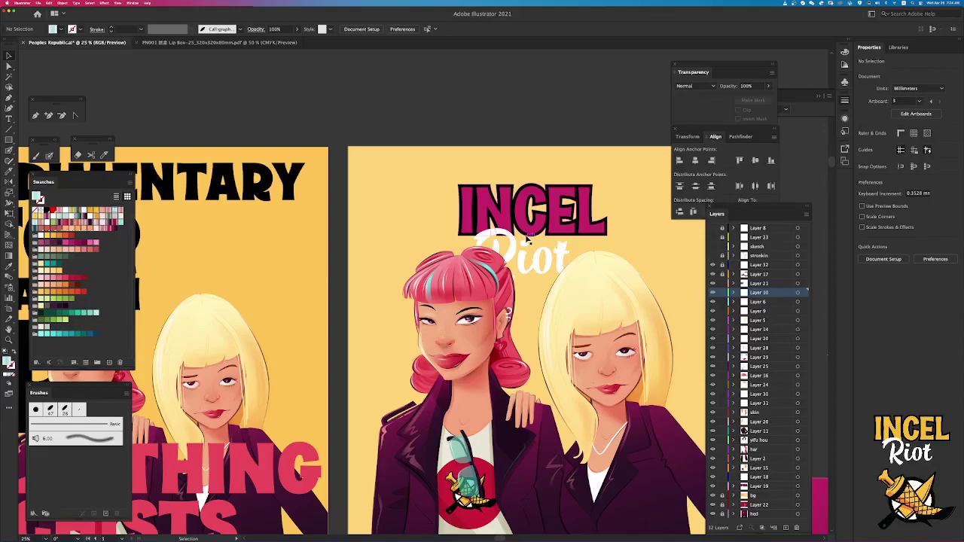
{"action": "left_click", "coordinate": [49, 154]}
{"action": "mouse_move", "coordinate": [302, 94]}
{"action": "left_mouse_down"}
{"action": "mouse_move", "coordinate": [392, 122]}
{"action": "mouse_move", "coordinate": [462, 104]}
{"action": "left_mouse_up"}
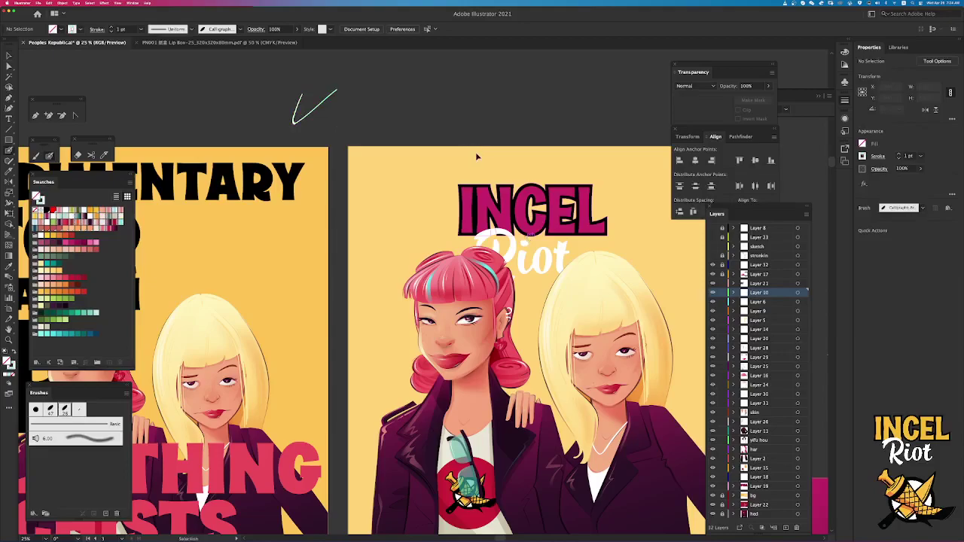
Undo the check-shaped stroke above the posters, along with the trial stroke painted after it.
{"action": "key", "text": "super+z"}
{"action": "mouse_move", "coordinate": [317, 191]}
{"action": "left_mouse_down"}
{"action": "mouse_move", "coordinate": [383, 226]}
{"action": "mouse_move", "coordinate": [543, 277]}
{"action": "left_mouse_up"}
{"action": "mouse_move", "coordinate": [256, 148]}
{"action": "left_mouse_down"}
{"action": "mouse_move", "coordinate": [387, 184]}
{"action": "mouse_move", "coordinate": [457, 226]}
{"action": "left_mouse_up"}
{"action": "key", "text": "super+z"}
Paint a wavy Blob Brush stroke about 598 mm wide above the left poster and delete it.
{"action": "mouse_move", "coordinate": [287, 143]}
{"action": "left_mouse_down"}
{"action": "mouse_move", "coordinate": [347, 193]}
{"action": "mouse_move", "coordinate": [492, 208]}
{"action": "left_mouse_up"}
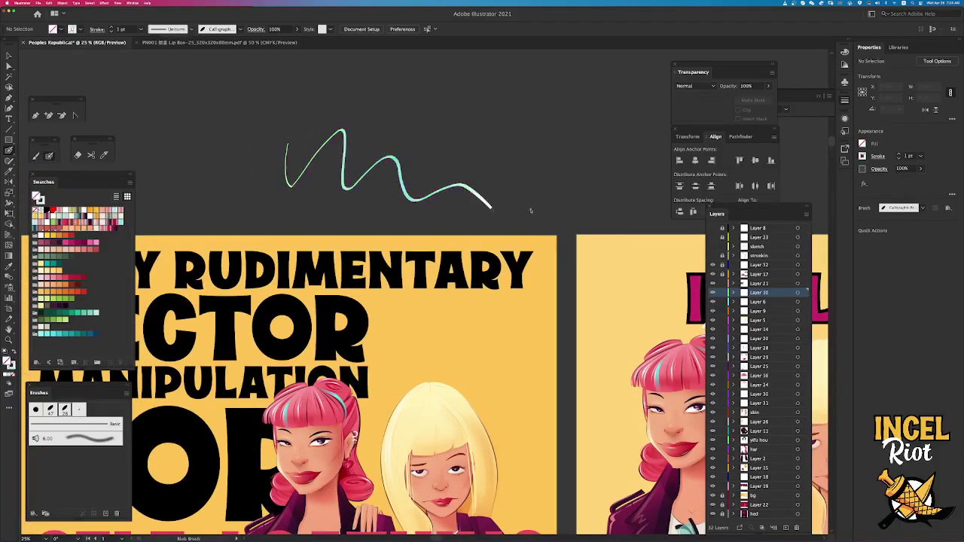
{"action": "key", "text": "v"}
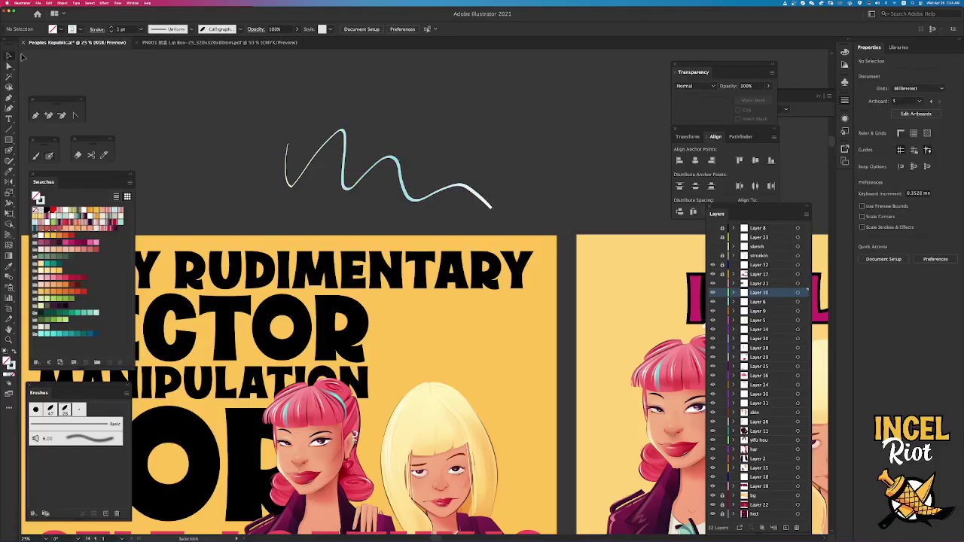
{"action": "left_click", "coordinate": [411, 203]}
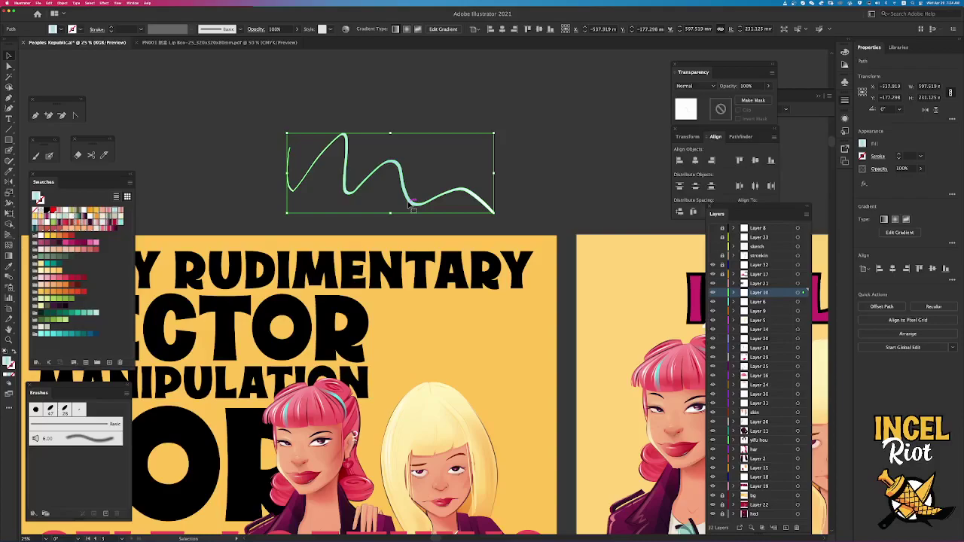
{"action": "key", "text": "Delete"}
Duplicate the pink-haired woman's base face shape from the skin layer into the empty area beside the INCEL title.
{"action": "left_click_drag", "start_coordinate": [408, 205], "coordinate": [301, 139]}
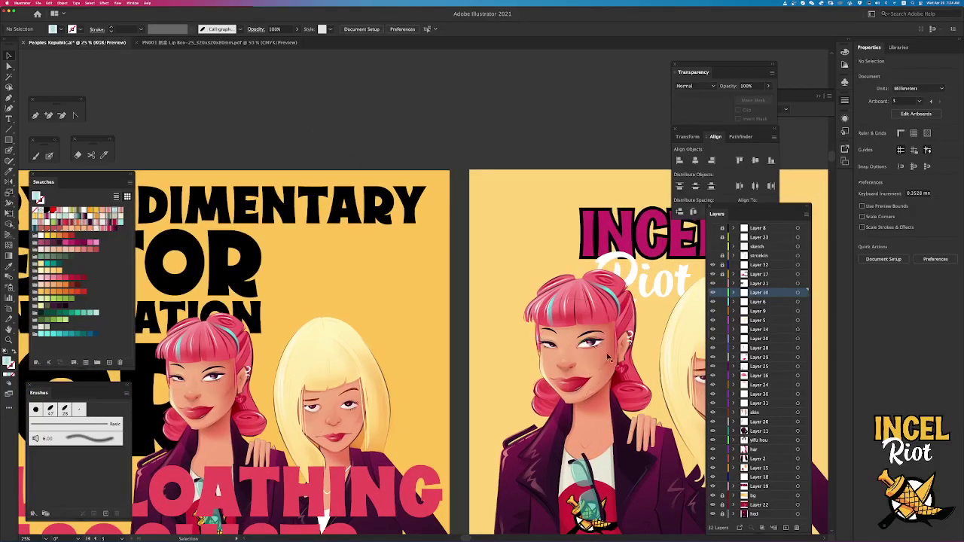
{"action": "key", "text": "super+equal"}
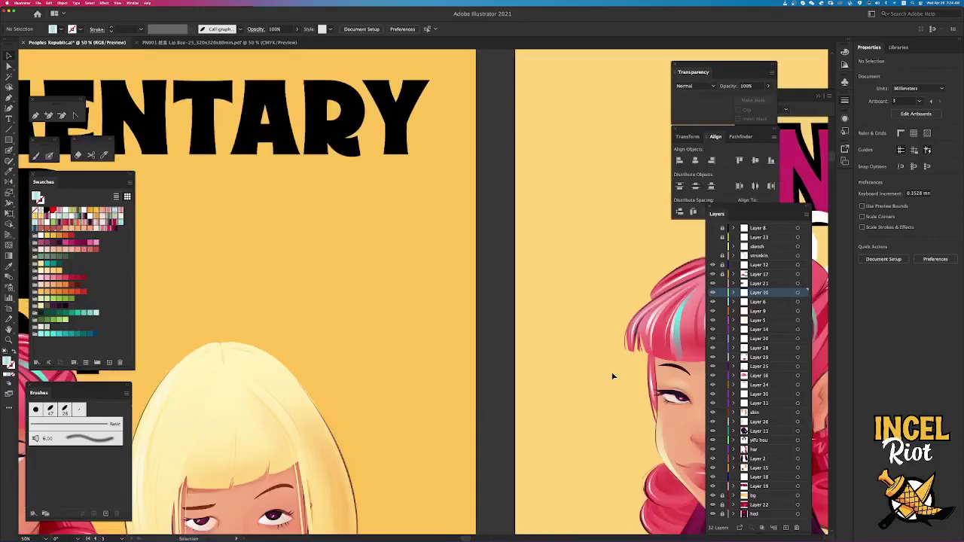
{"action": "scroll", "coordinate": [609, 370], "scroll_direction": "right", "scroll_amount": 5}
{"action": "scroll", "coordinate": [582, 370], "scroll_direction": "up", "scroll_amount": 2}
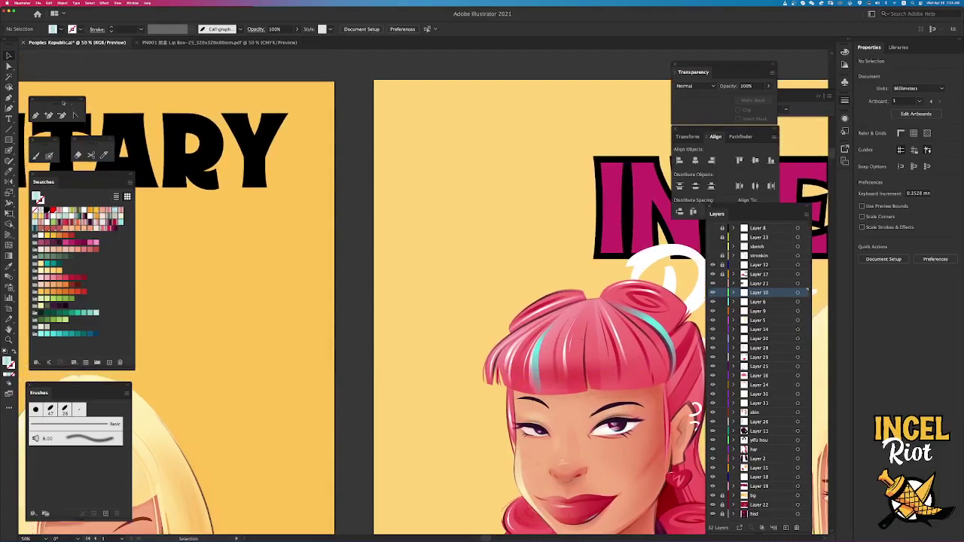
{"action": "key", "text": "a"}
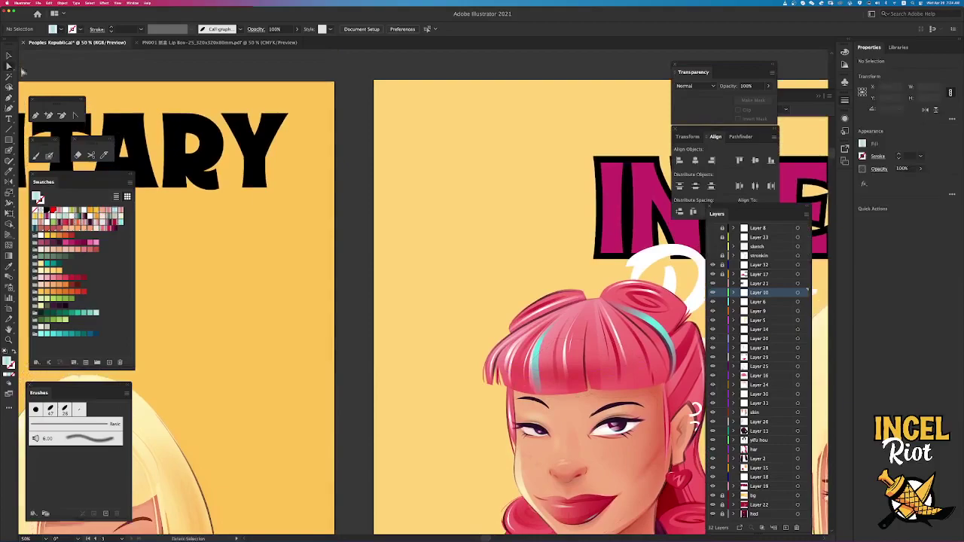
{"action": "left_click", "coordinate": [571, 413]}
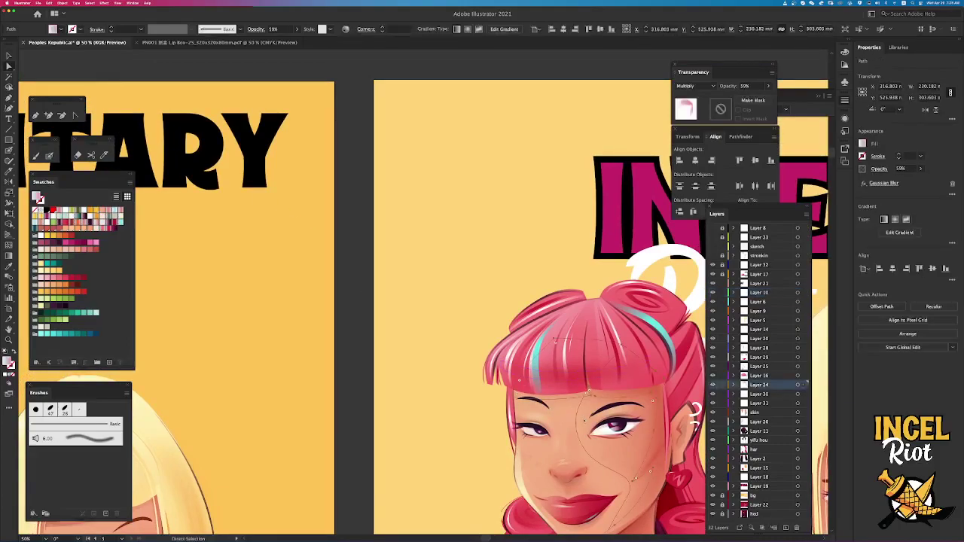
{"action": "left_click", "coordinate": [424, 454]}
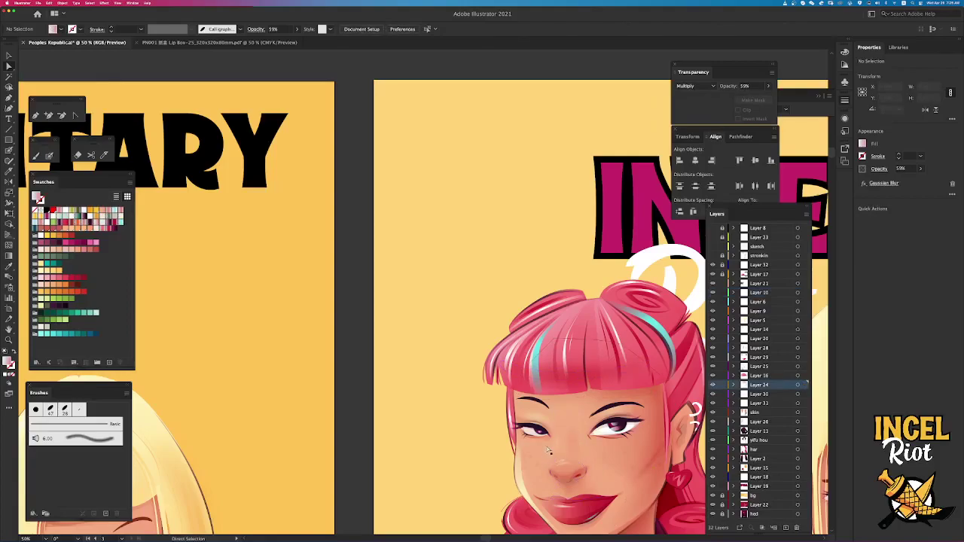
{"action": "left_click", "coordinate": [561, 429]}
{"action": "scroll", "coordinate": [599, 414], "scroll_direction": "up", "scroll_amount": 1}
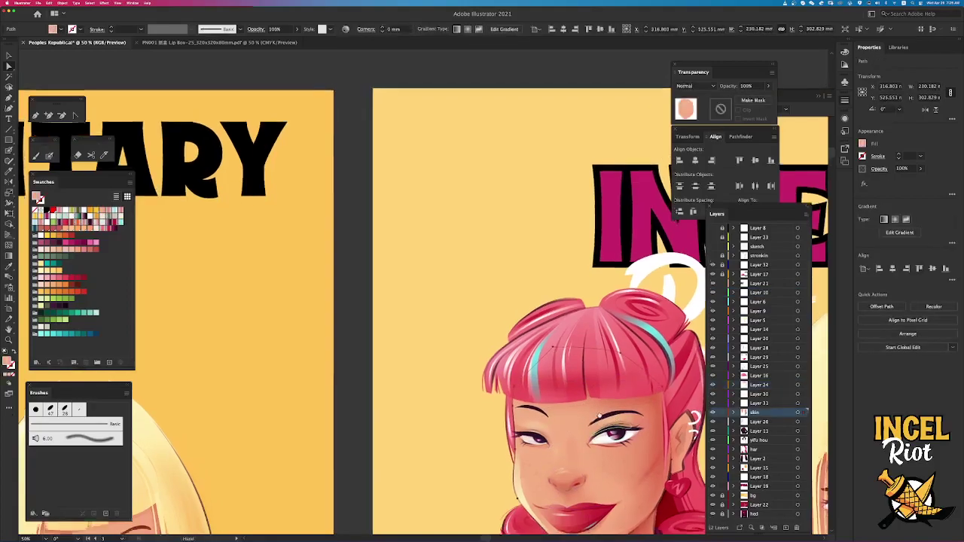
{"action": "scroll", "coordinate": [599, 414], "scroll_direction": "up", "scroll_amount": 3}
{"action": "left_click_drag", "start_coordinate": [568, 460], "coordinate": [493, 355]}
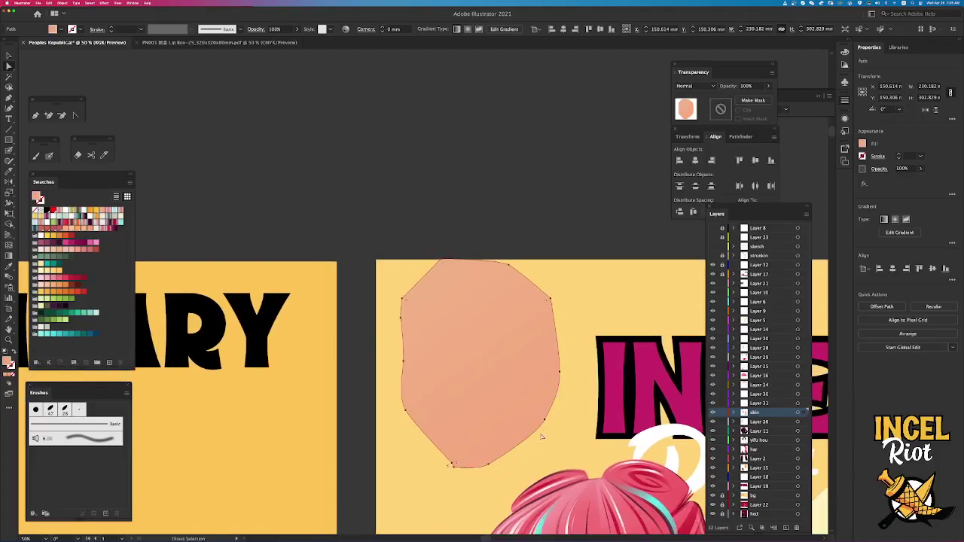
Examine the anchor points and handles along the jaw and chin of the copied face shape.
{"action": "left_click_drag", "start_coordinate": [545, 421], "coordinate": [545, 426]}
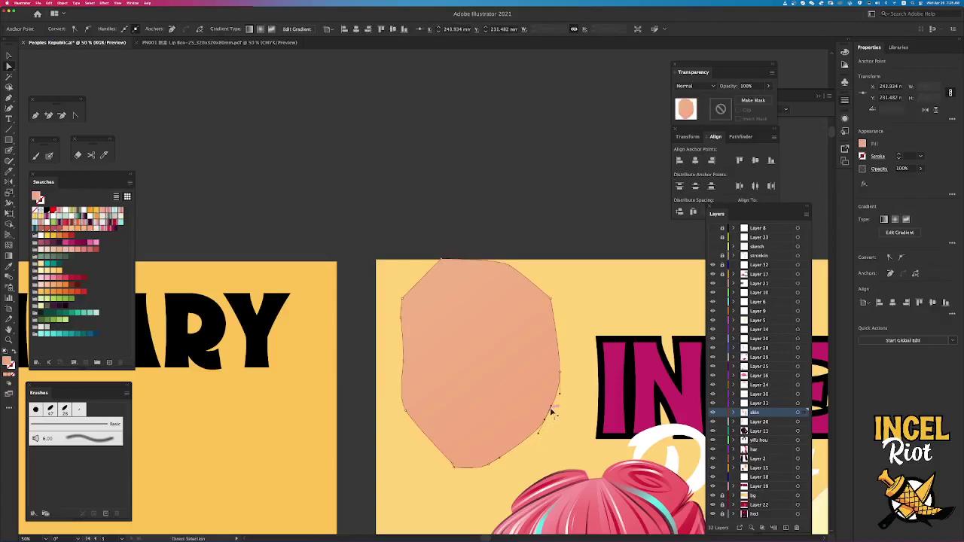
{"action": "scroll", "coordinate": [508, 463], "scroll_direction": "left", "scroll_amount": 3}
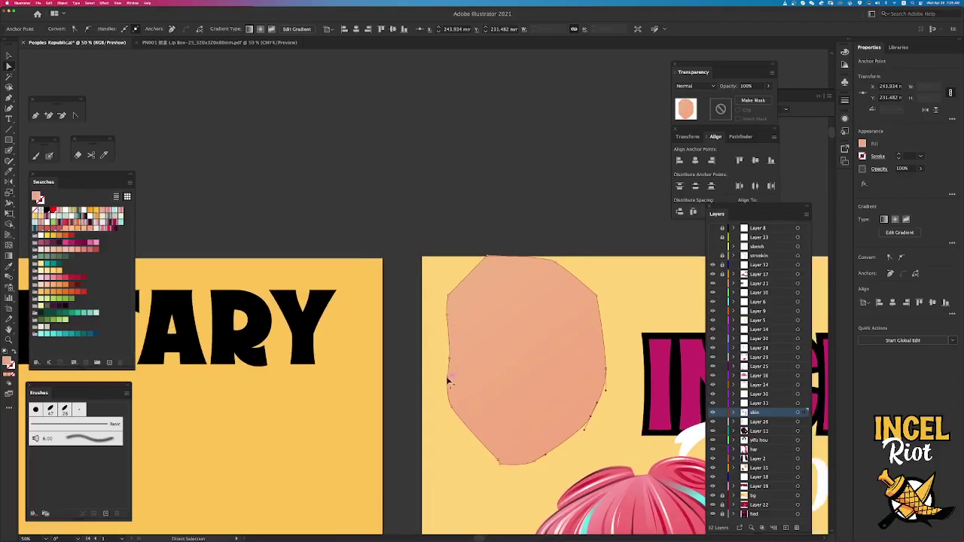
{"action": "key", "text": "super+equal"}
{"action": "key", "text": "super+equal"}
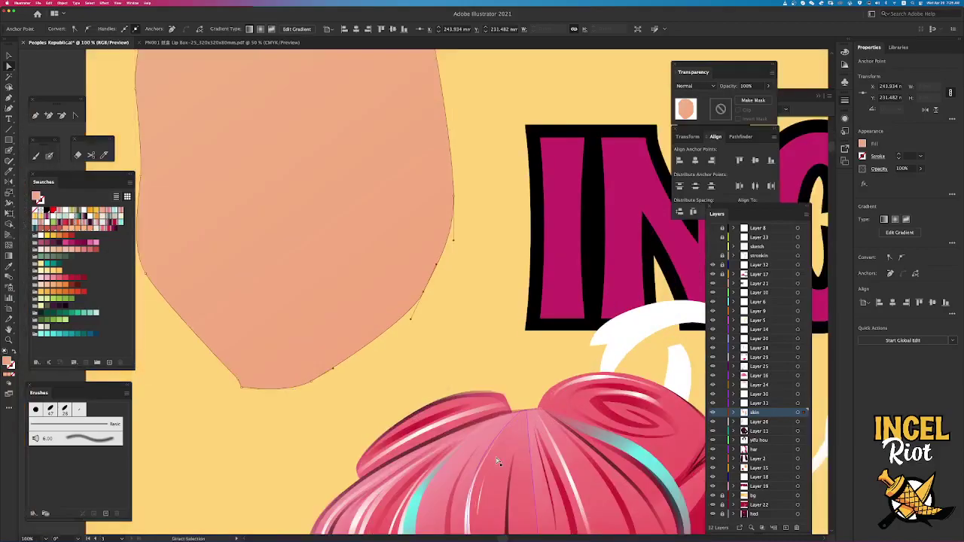
{"action": "left_click_drag", "start_coordinate": [343, 306], "coordinate": [624, 392]}
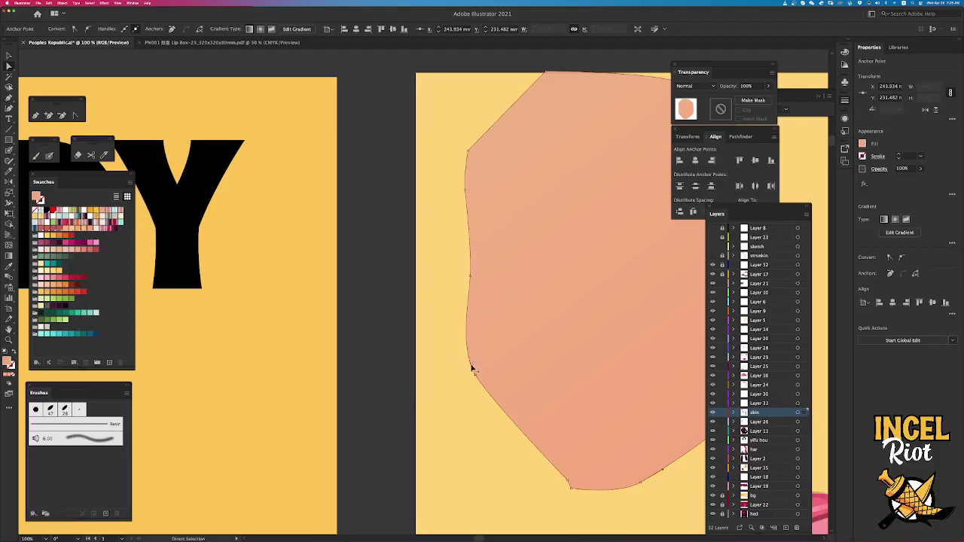
{"action": "left_click", "coordinate": [570, 485]}
{"action": "left_click", "coordinate": [586, 502]}
{"action": "left_click_drag", "start_coordinate": [605, 499], "coordinate": [484, 396]}
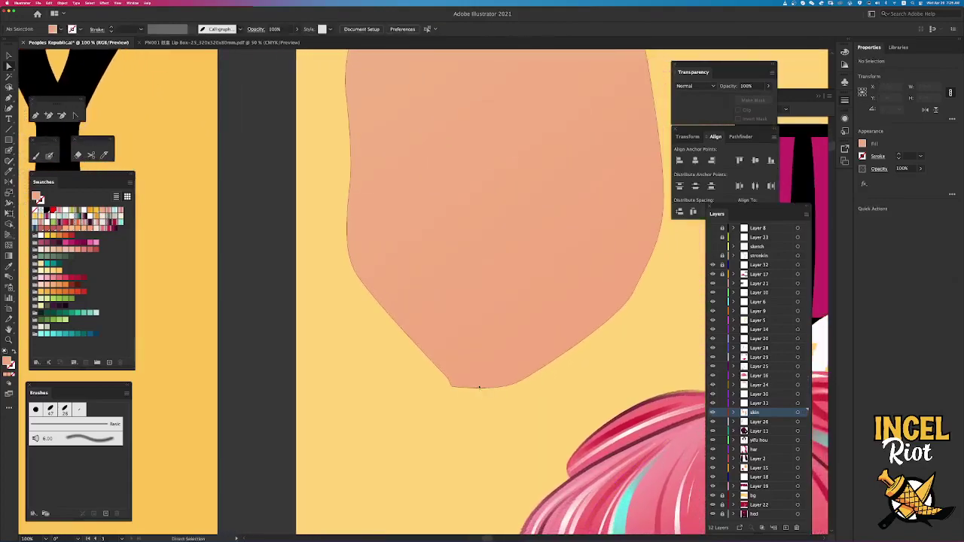
{"action": "left_click", "coordinate": [455, 379]}
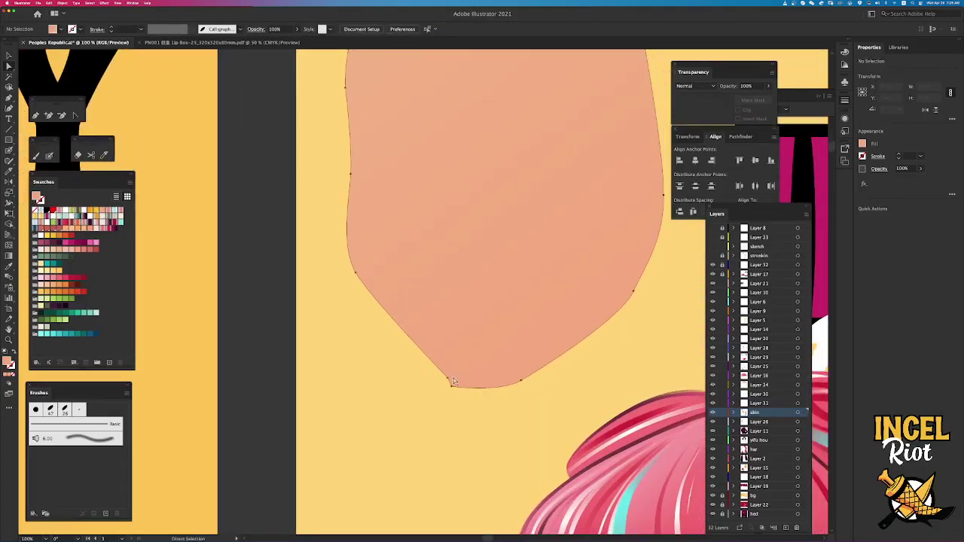
{"action": "left_click", "coordinate": [494, 418]}
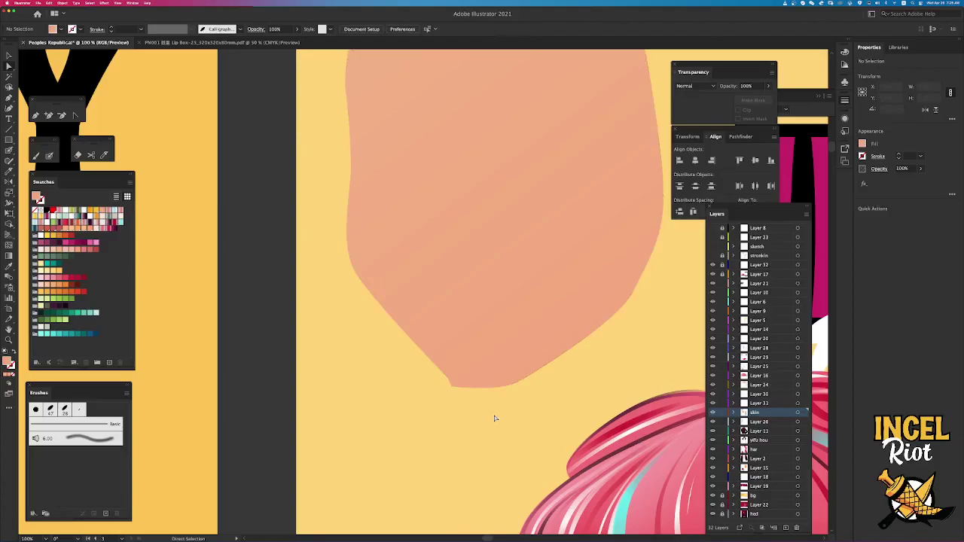
Select the copied face shape beside the INCEL title and delete it.
{"action": "key", "text": "super+minus"}
{"action": "key", "text": "super+minus"}
{"action": "key", "text": "super+minus"}
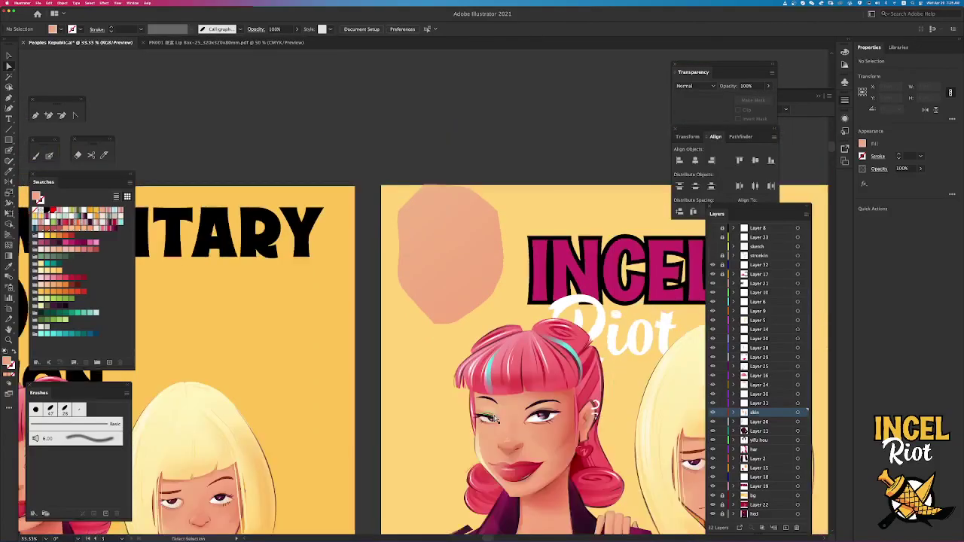
{"action": "left_click", "coordinate": [450, 239]}
{"action": "key", "text": "super+plus"}
{"action": "key", "text": "super+plus"}
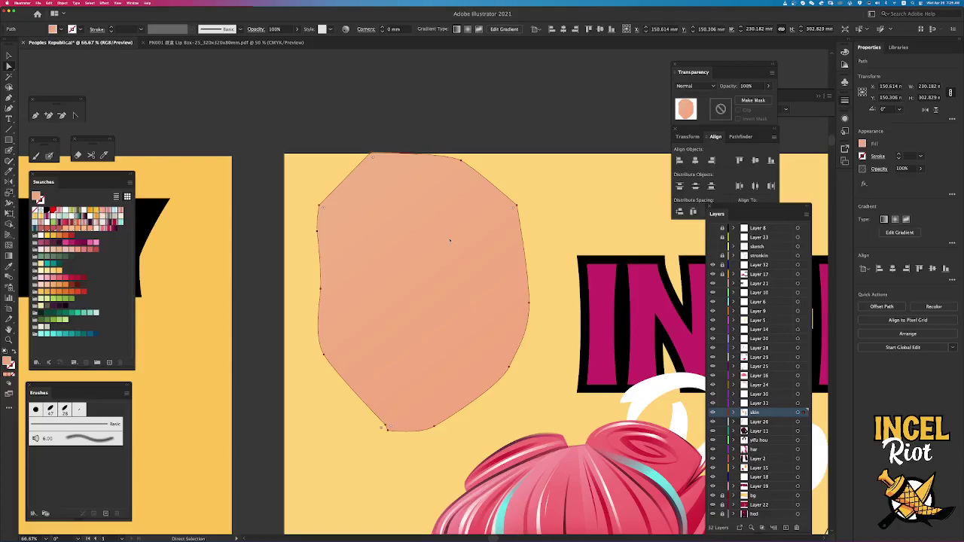
{"action": "key", "text": "v"}
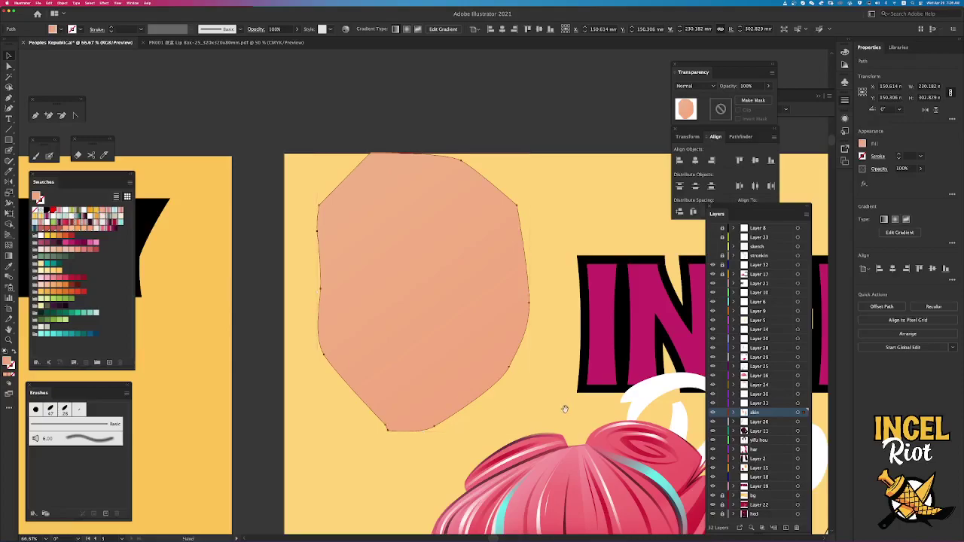
{"action": "scroll", "coordinate": [494, 329], "scroll_direction": "down", "scroll_amount": 3}
{"action": "scroll", "coordinate": [494, 329], "scroll_direction": "right", "scroll_amount": 2}
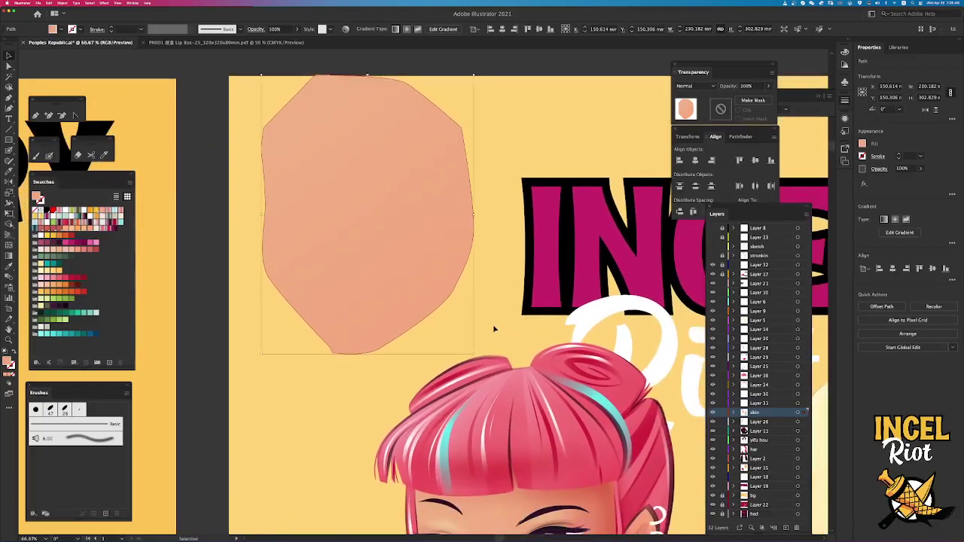
{"action": "key", "text": "Delete"}
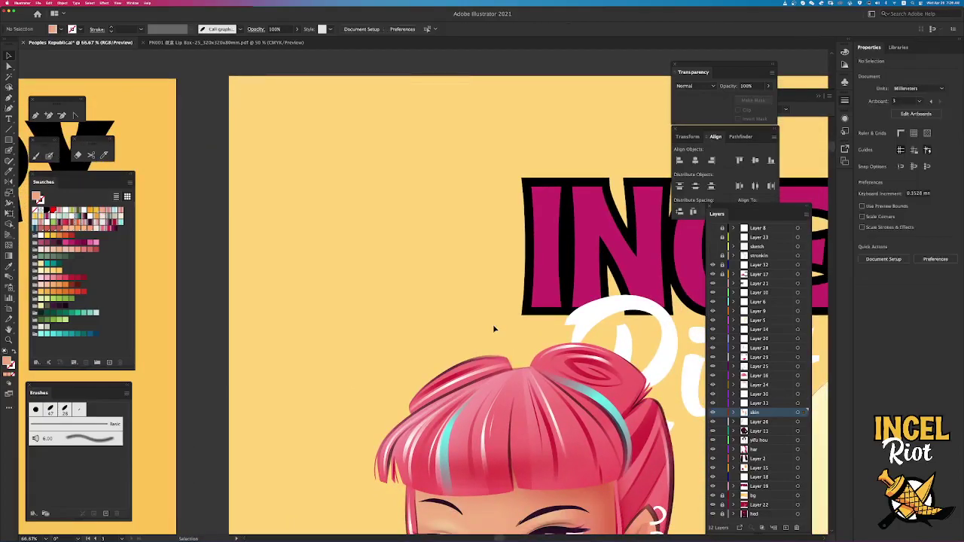
Paint a curved, tapering Paintbrush stroke about 263 mm tall beside the pink-haired woman's face and delete it.
{"action": "left_click_drag", "start_coordinate": [493, 327], "coordinate": [456, 89]}
{"action": "left_click_drag", "start_coordinate": [524, 224], "coordinate": [514, 182]}
{"action": "left_click_drag", "start_coordinate": [527, 289], "coordinate": [530, 326]}
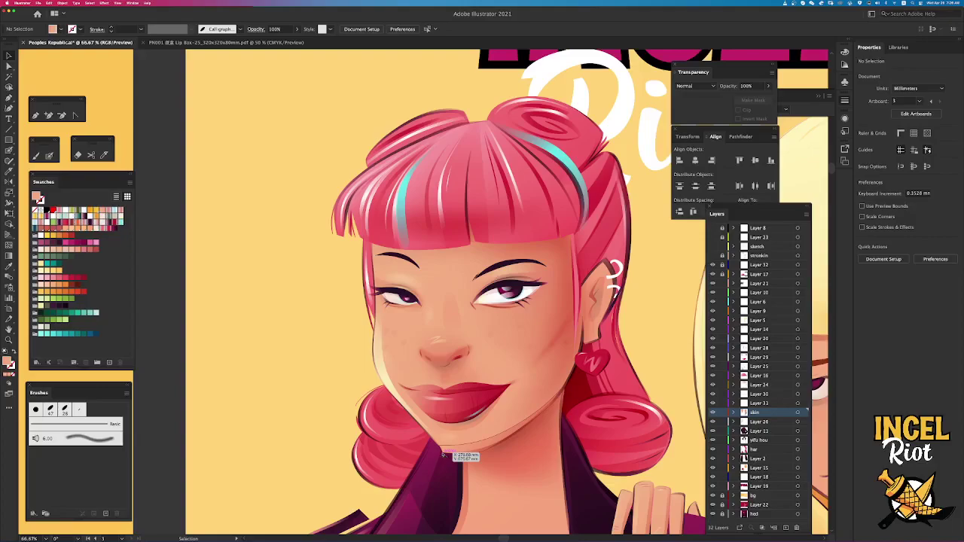
{"action": "left_click_drag", "start_coordinate": [151, 302], "coordinate": [313, 315]}
{"action": "key", "text": "shift+w"}
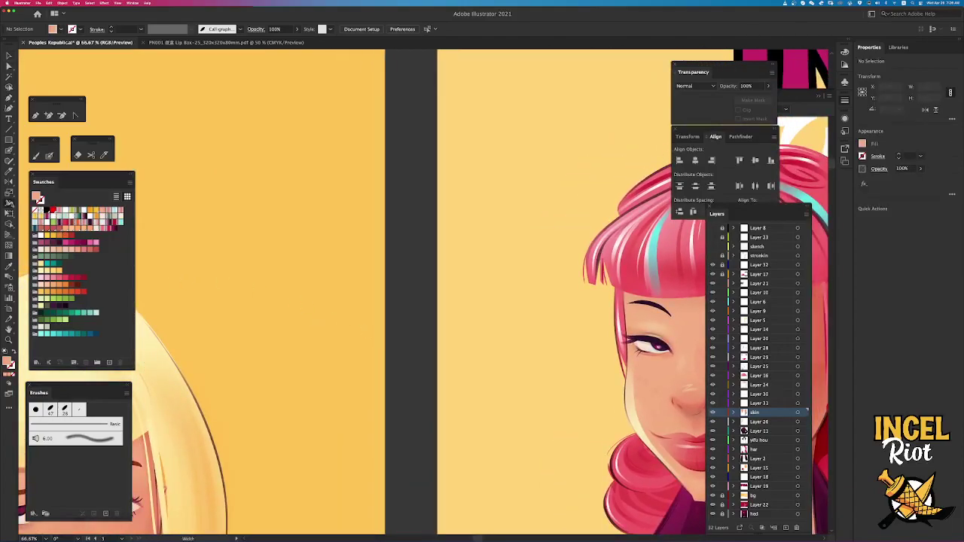
{"action": "key", "text": "b"}
{"action": "mouse_move", "coordinate": [503, 141]}
{"action": "left_mouse_down"}
{"action": "mouse_move", "coordinate": [490, 271]}
{"action": "mouse_move", "coordinate": [528, 381]}
{"action": "left_mouse_up"}
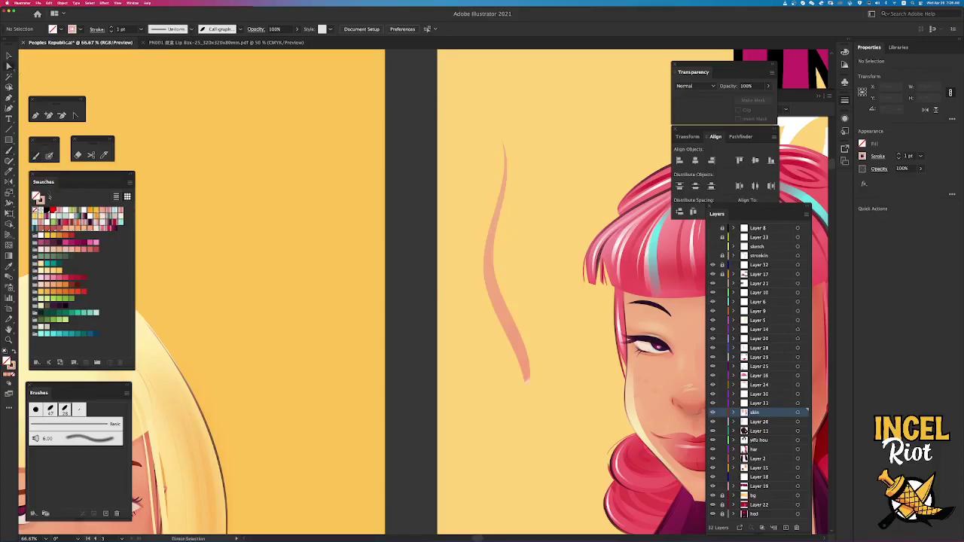
{"action": "left_click", "coordinate": [9, 57]}
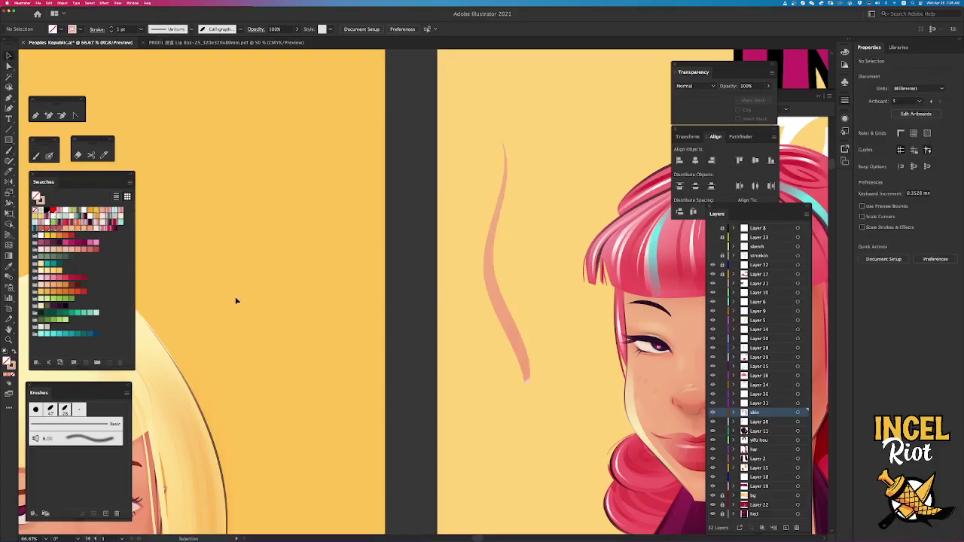
{"action": "left_click", "coordinate": [492, 277]}
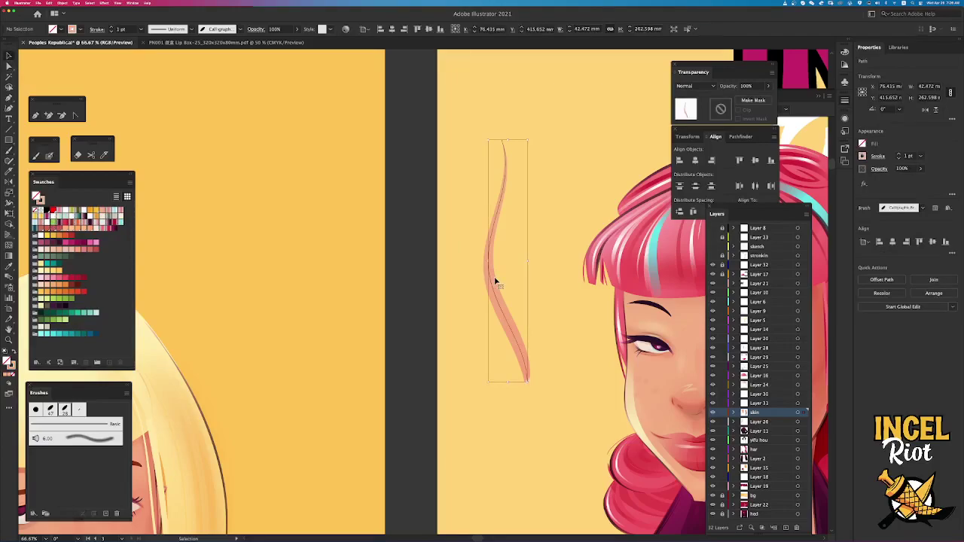
{"action": "key", "text": "Delete"}
Draw a nearly vertical line about 299 mm long beside the pink-haired woman and widen its middle to about 49 pt with the Width tool.
{"action": "key", "text": "backslash"}
{"action": "left_click_drag", "start_coordinate": [493, 167], "coordinate": [498, 446]}
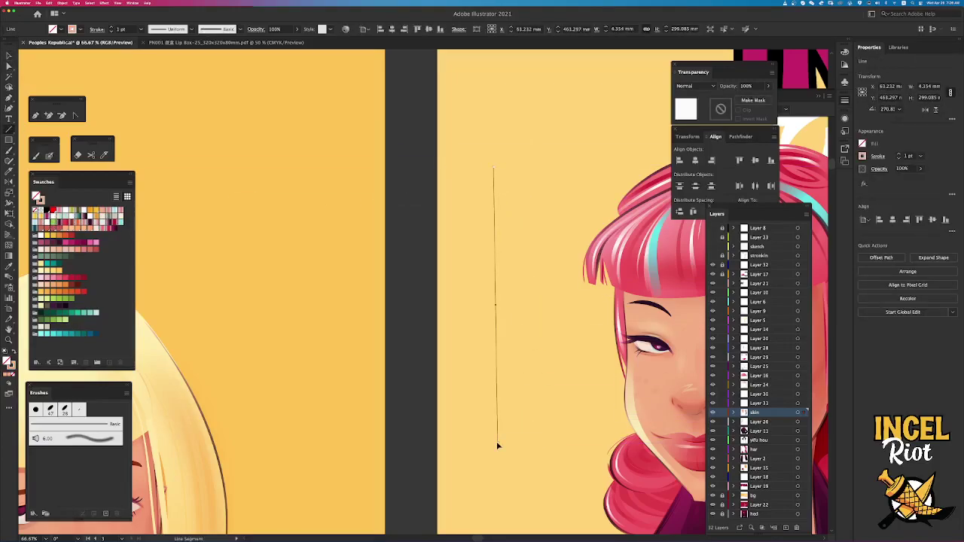
{"action": "key", "text": "shift+w"}
{"action": "left_click_drag", "start_coordinate": [497, 289], "coordinate": [505, 289]}
{"action": "key", "text": "a"}
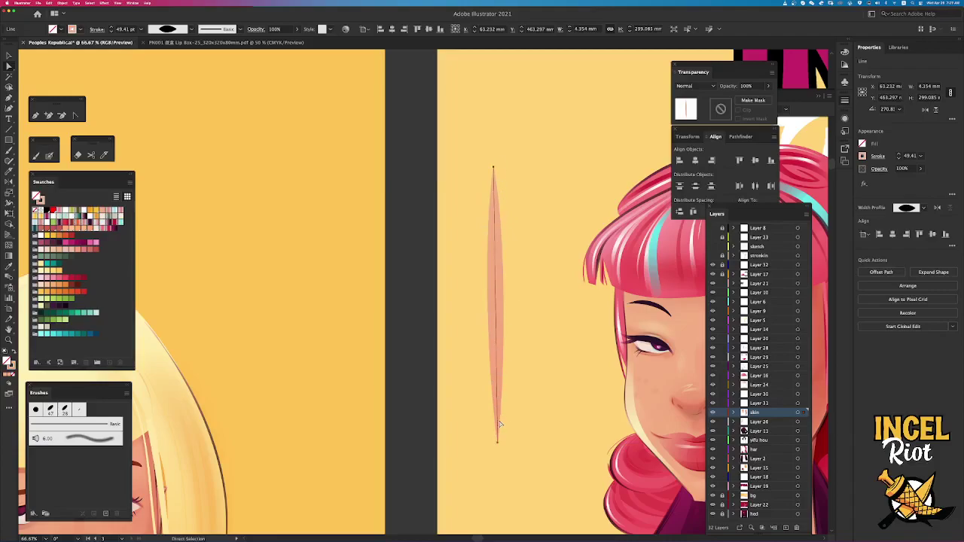
Draw a closed, narrow spindle shape with the Pen tool beside the tapered line and swap its stroke colour to the fill.
{"action": "key", "text": "p"}
{"action": "left_click", "coordinate": [521, 167]}
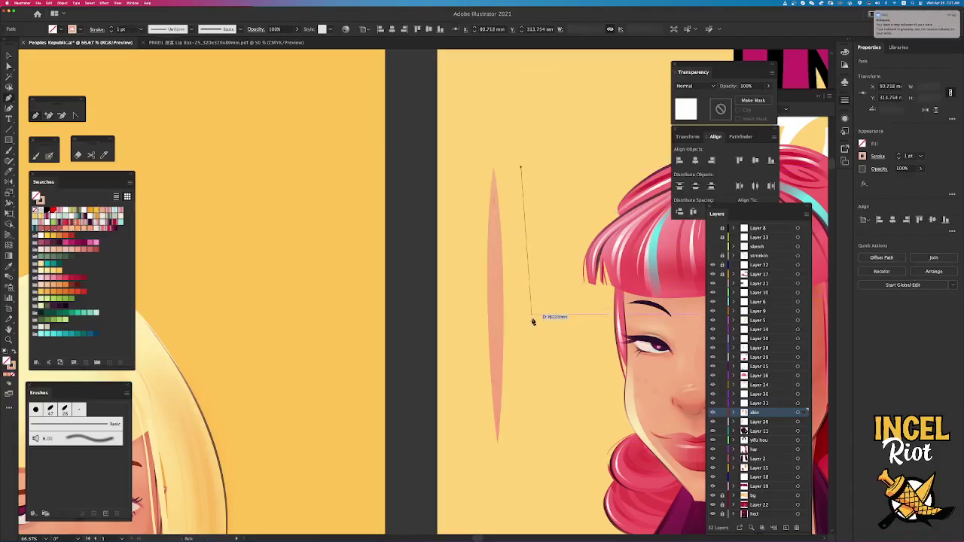
{"action": "left_click_drag", "start_coordinate": [519, 303], "coordinate": [520, 360]}
{"action": "left_click", "coordinate": [534, 440]}
{"action": "left_click_drag", "start_coordinate": [532, 302], "coordinate": [526, 198]}
{"action": "left_click", "coordinate": [522, 167]}
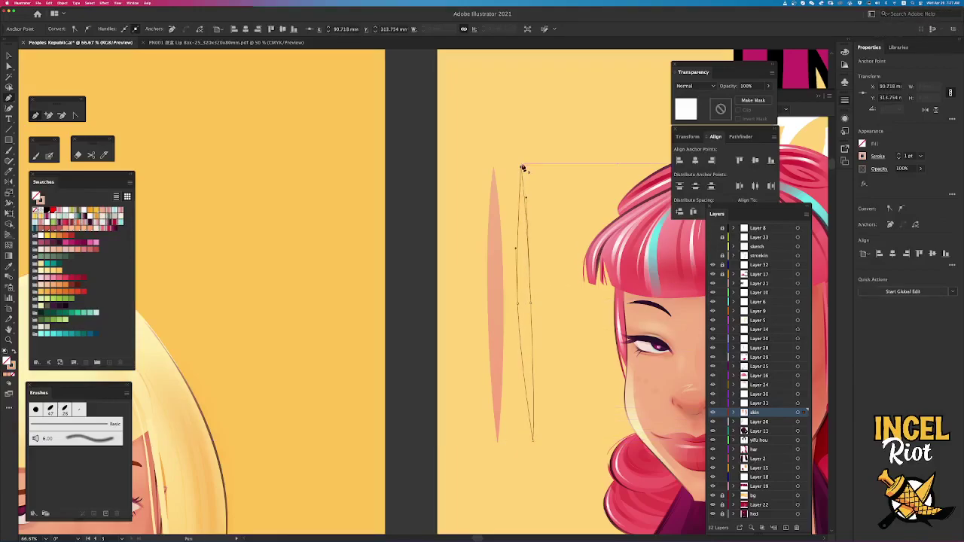
{"action": "left_click", "coordinate": [14, 352]}
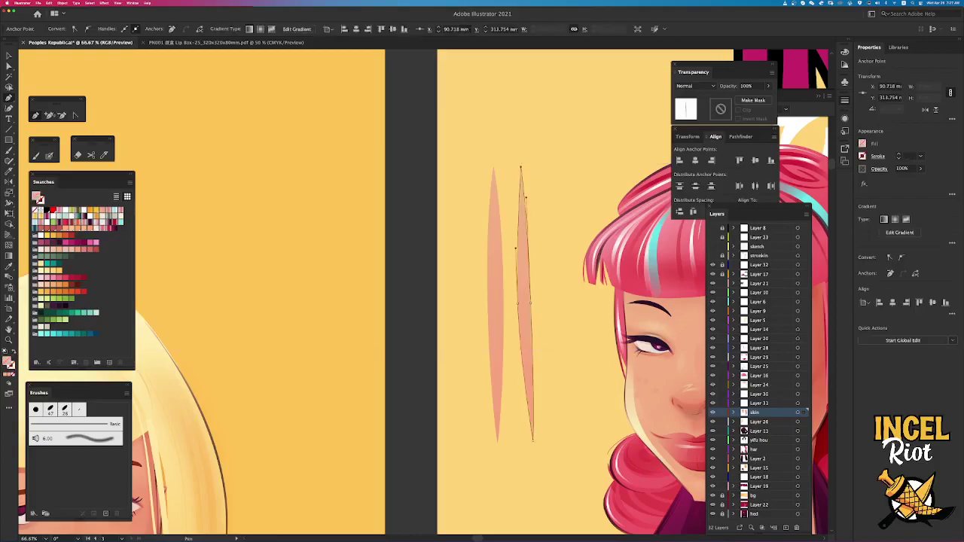
Compare the middle edge anchors of the pen-drawn spindle with the single path of the tapered line beside it.
{"action": "left_click", "coordinate": [9, 67]}
{"action": "mouse_move", "coordinate": [532, 302]}
{"action": "left_mouse_down"}
{"action": "mouse_move", "coordinate": [558, 305]}
{"action": "mouse_move", "coordinate": [532, 305]}
{"action": "left_mouse_up"}
{"action": "key", "text": "super+z"}
{"action": "key", "text": "super+z"}
{"action": "left_click", "coordinate": [518, 304]}
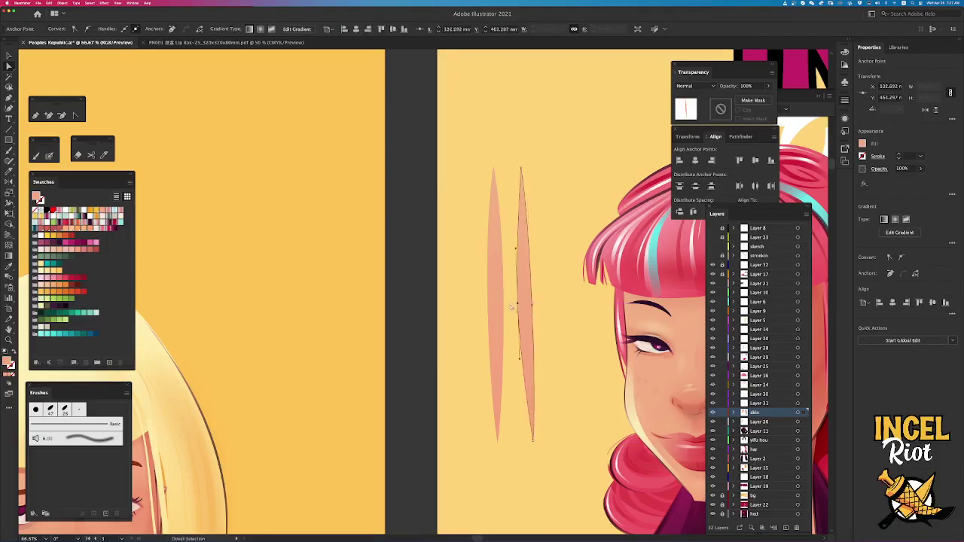
{"action": "left_click", "coordinate": [497, 306]}
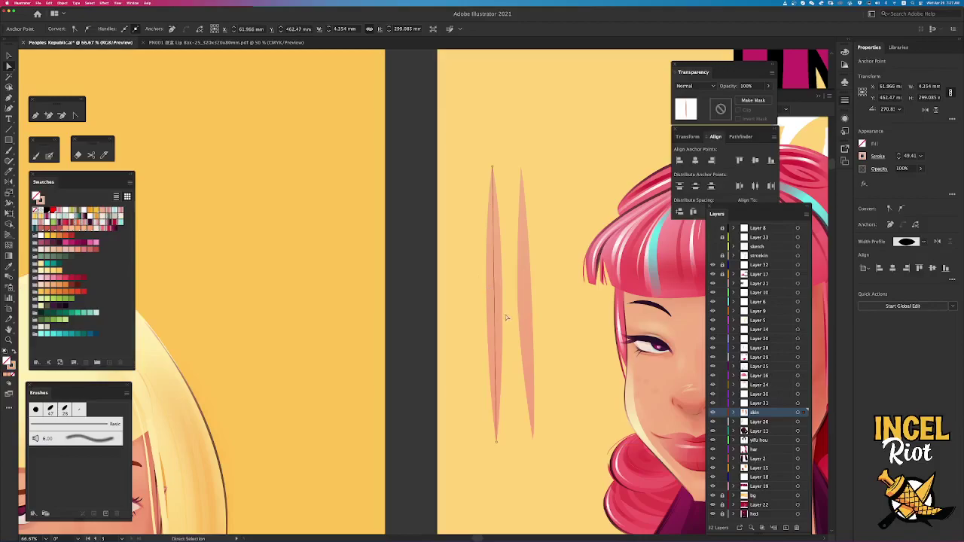
Delete the width-profiled tapered line beside the pen-drawn spindle, leaving the spindle in place.
{"action": "left_click", "coordinate": [495, 298]}
{"action": "key", "text": "shift+w"}
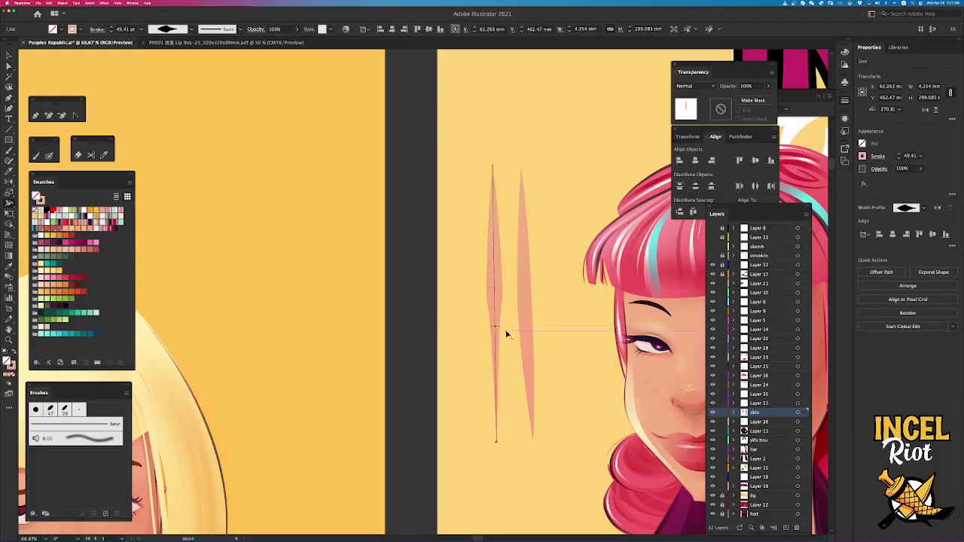
{"action": "key", "text": "v"}
{"action": "left_click", "coordinate": [443, 390]}
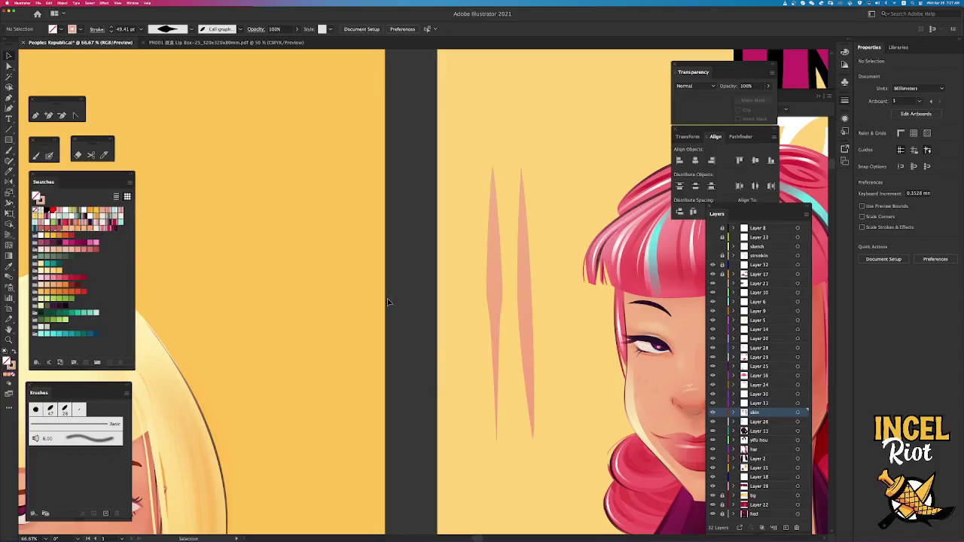
{"action": "left_click", "coordinate": [492, 291]}
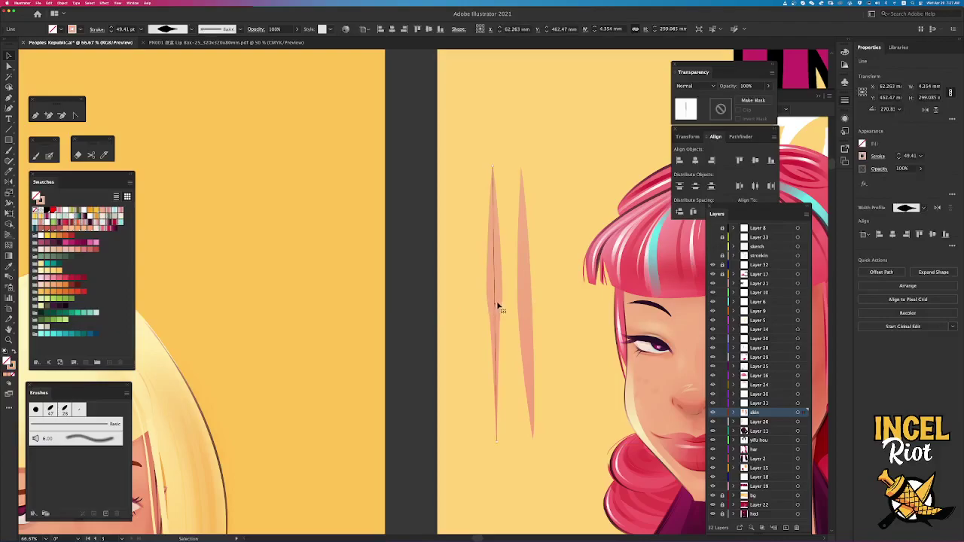
{"action": "left_click", "coordinate": [508, 293]}
{"action": "key", "text": "Delete"}
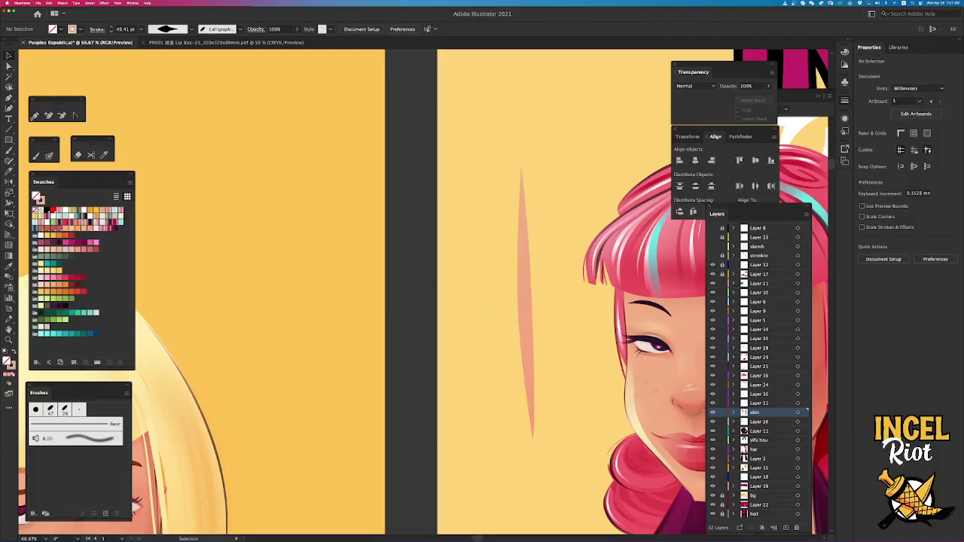
Delete the pen-drawn spindle shape beside the pink-haired woman's face.
{"action": "left_click", "coordinate": [528, 299]}
{"action": "left_click_drag", "start_coordinate": [547, 305], "coordinate": [475, 286]}
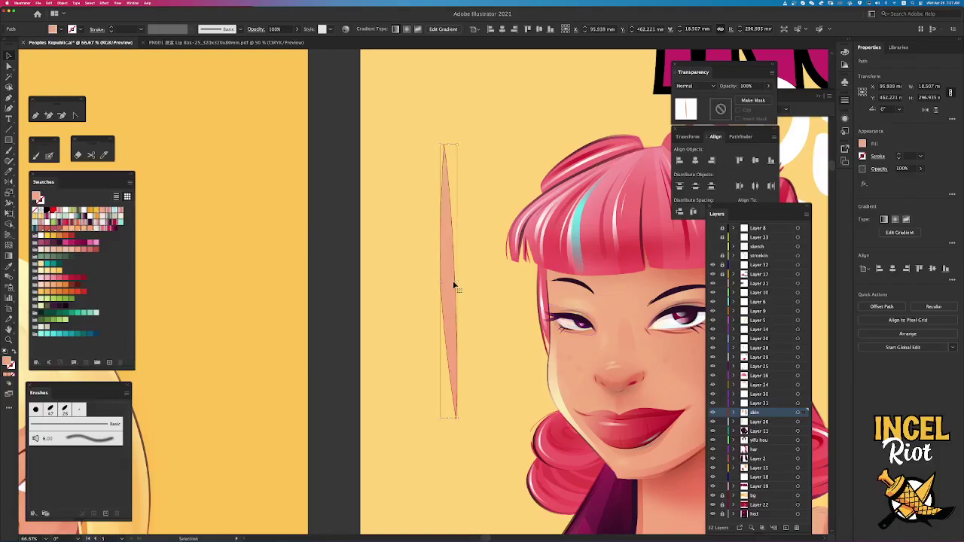
{"action": "left_click_drag", "start_coordinate": [478, 284], "coordinate": [404, 250]}
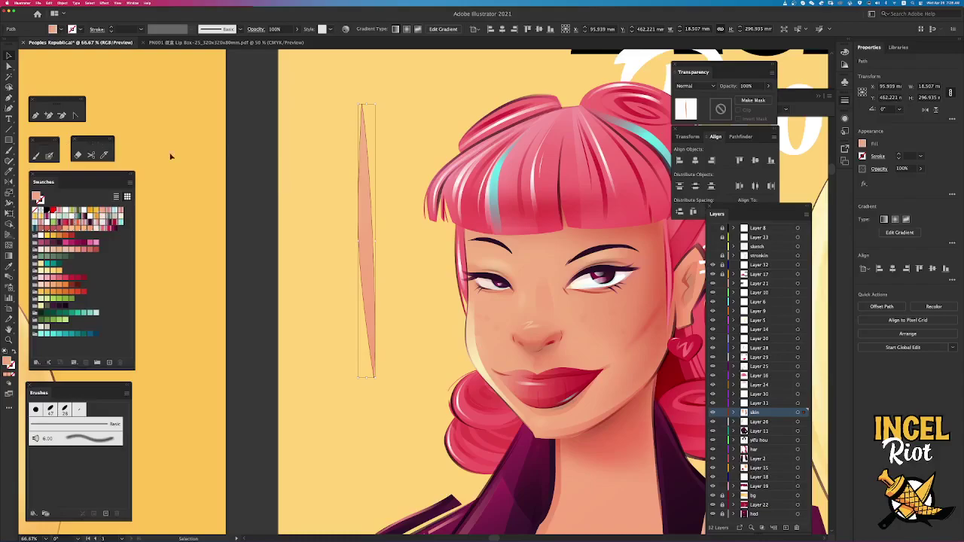
{"action": "left_click", "coordinate": [394, 178]}
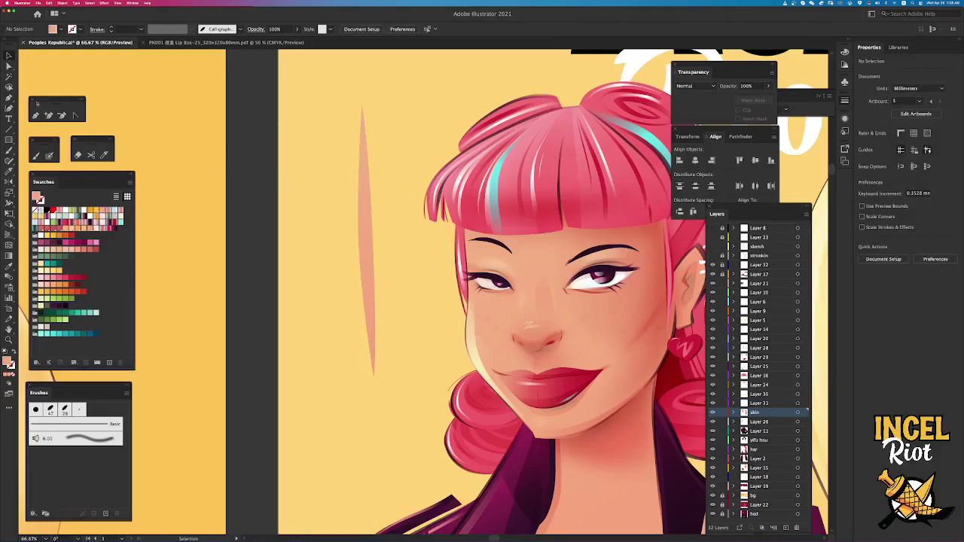
{"action": "left_click", "coordinate": [61, 115]}
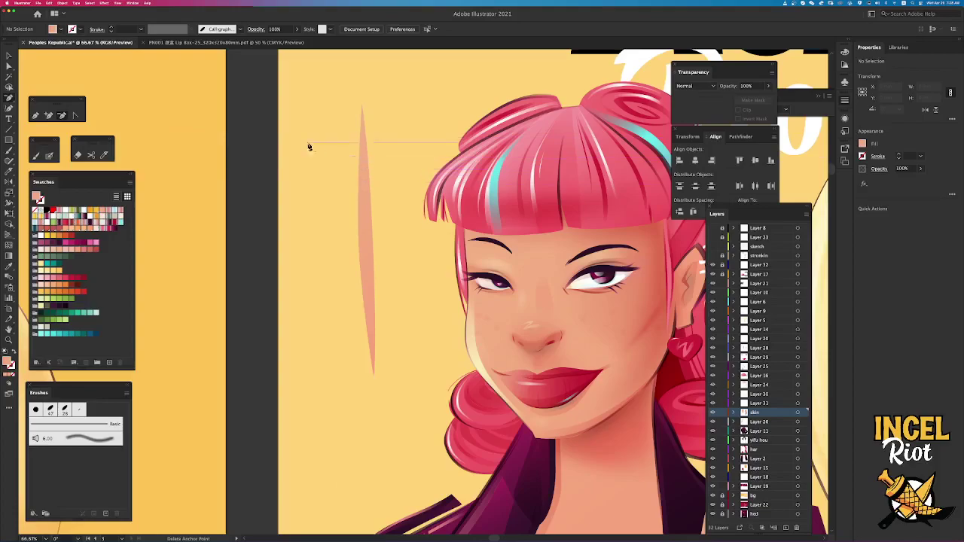
{"action": "key", "text": "v"}
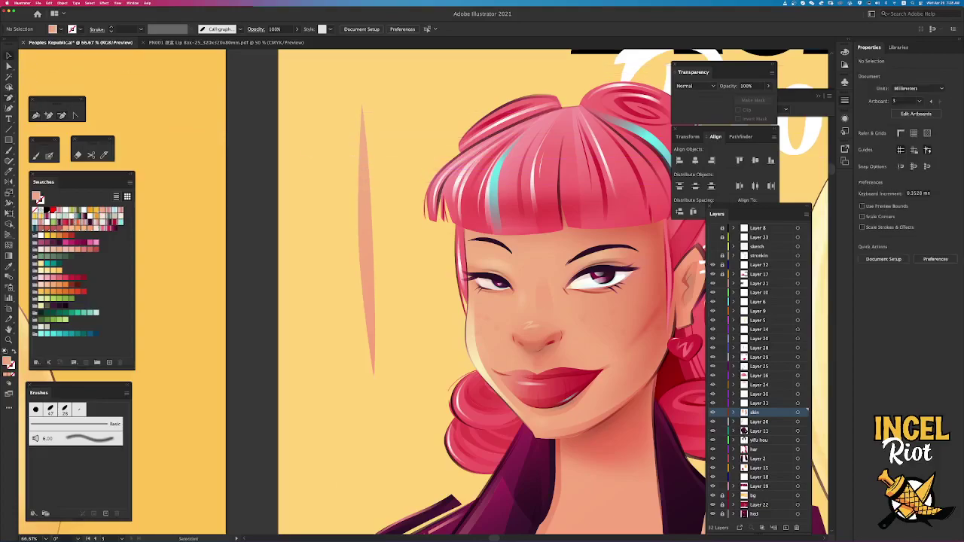
{"action": "left_click", "coordinate": [371, 256]}
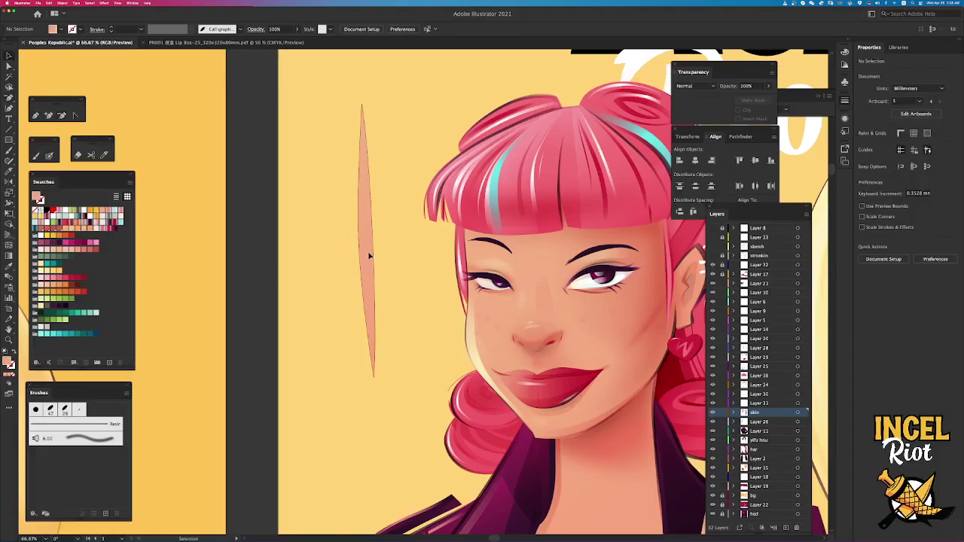
{"action": "key", "text": "Delete"}
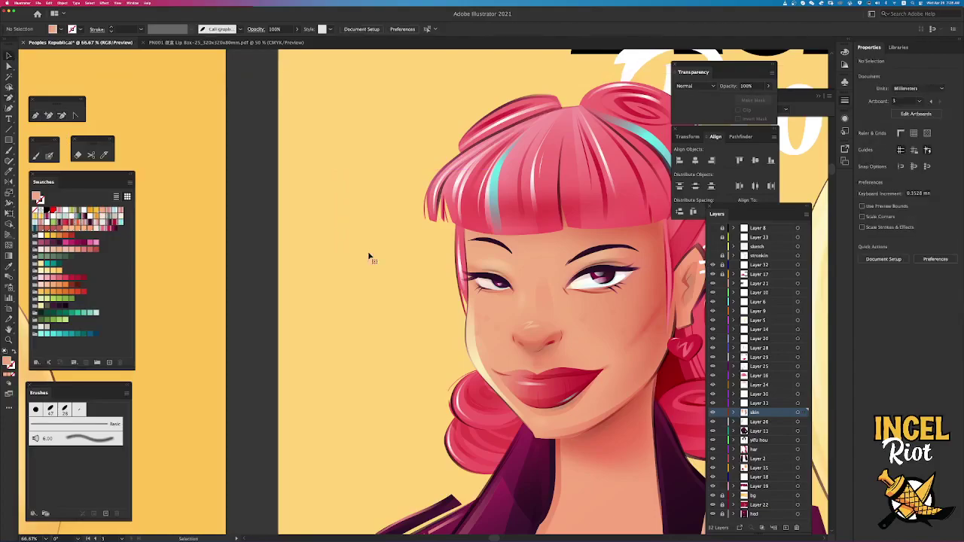
{"action": "left_click_drag", "start_coordinate": [376, 241], "coordinate": [438, 258]}
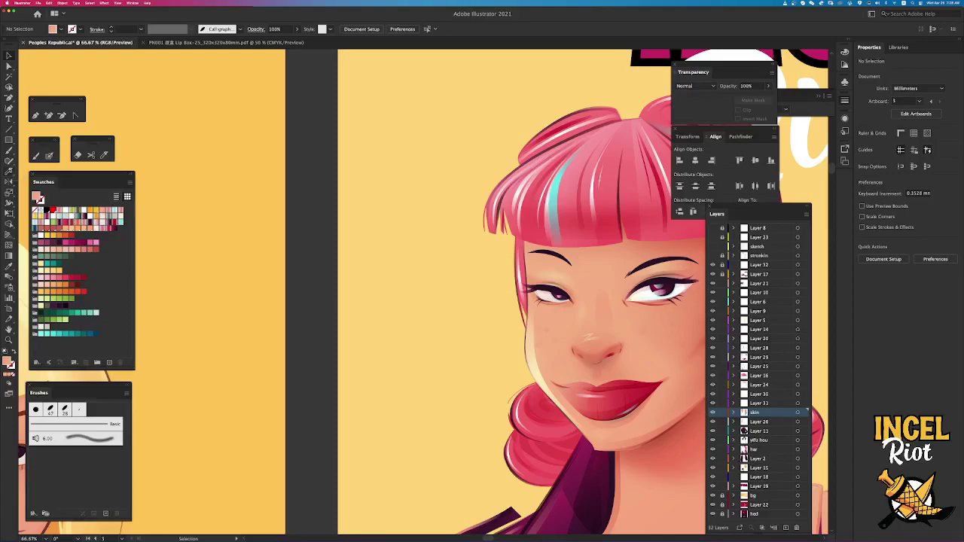
{"action": "left_click", "coordinate": [104, 3]}
{"action": "mouse_move", "coordinate": [134, 4]}
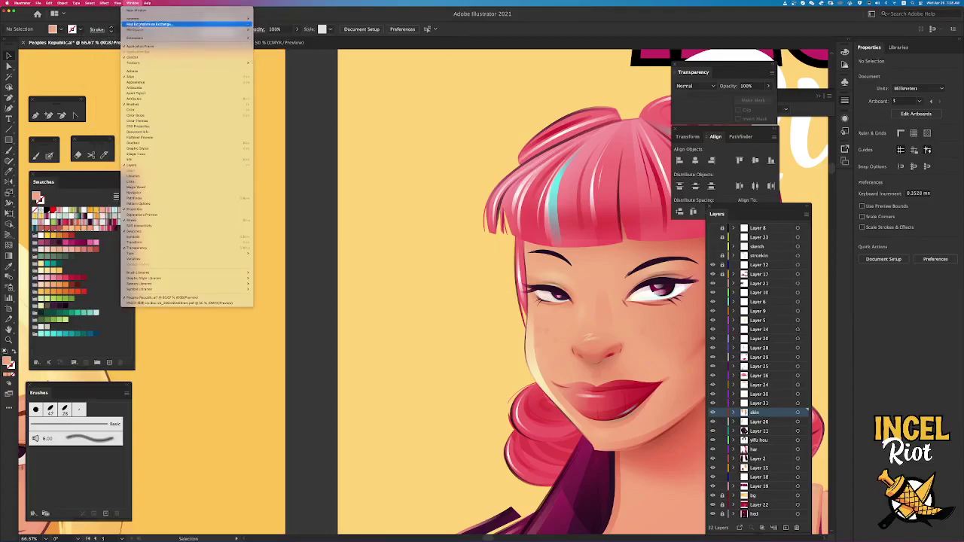
{"action": "mouse_move", "coordinate": [151, 29]}
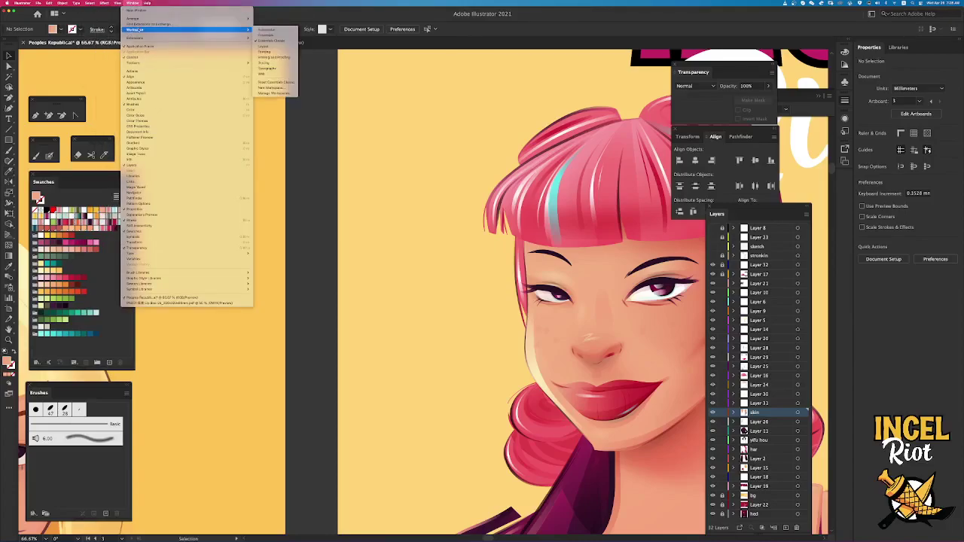
{"action": "left_click", "coordinate": [326, 127]}
{"action": "left_click_drag", "start_coordinate": [401, 109], "coordinate": [378, 309]}
{"action": "left_click_drag", "start_coordinate": [396, 211], "coordinate": [385, 288]}
{"action": "left_click_drag", "start_coordinate": [329, 181], "coordinate": [540, 170]}
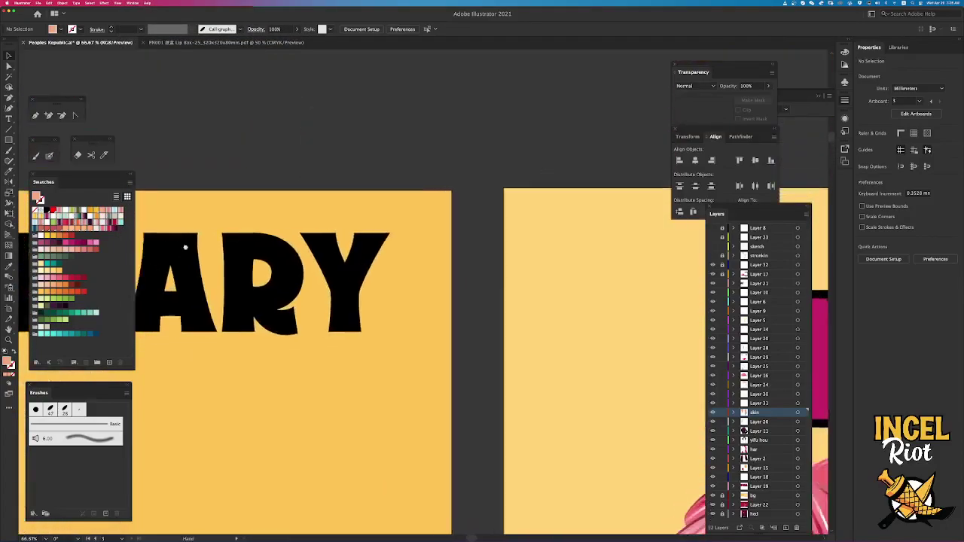
{"action": "left_click_drag", "start_coordinate": [185, 248], "coordinate": [444, 217]}
{"action": "left_click_drag", "start_coordinate": [184, 247], "coordinate": [435, 196]}
{"action": "left_click_drag", "start_coordinate": [242, 389], "coordinate": [75, 224]}
{"action": "left_click_drag", "start_coordinate": [395, 307], "coordinate": [76, 264]}
{"action": "left_click_drag", "start_coordinate": [402, 245], "coordinate": [62, 233]}
{"action": "left_click_drag", "start_coordinate": [333, 378], "coordinate": [294, 336]}
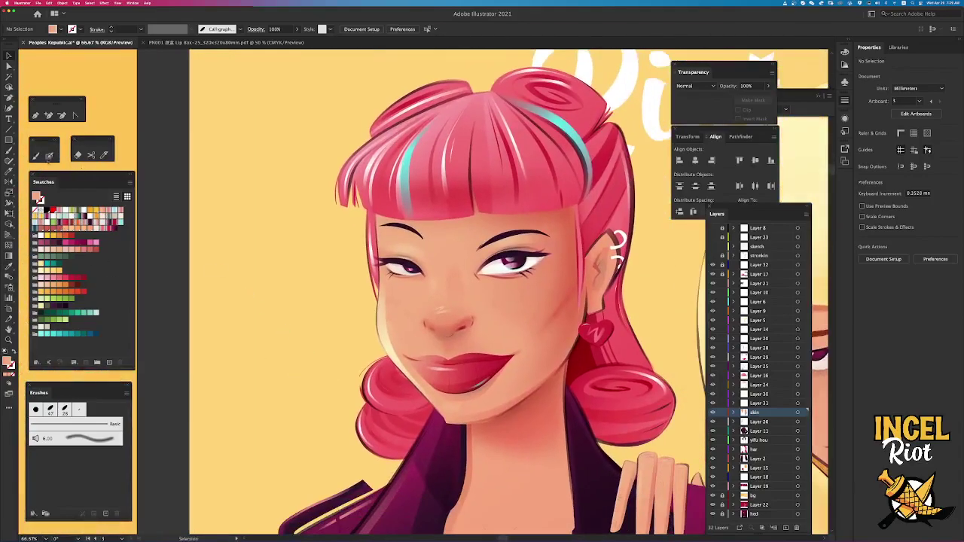
Draw a skin-coloured square about 100 mm wide beside the pink-haired woman's face and shift it slightly away from her.
{"action": "key", "text": "m"}
{"action": "left_click_drag", "start_coordinate": [245, 288], "coordinate": [337, 380]}
{"action": "scroll", "coordinate": [185, 249], "scroll_direction": "up", "scroll_amount": 1}
{"action": "left_click", "coordinate": [9, 56]}
{"action": "left_click", "coordinate": [211, 120]}
{"action": "left_click_drag", "start_coordinate": [233, 172], "coordinate": [321, 158]}
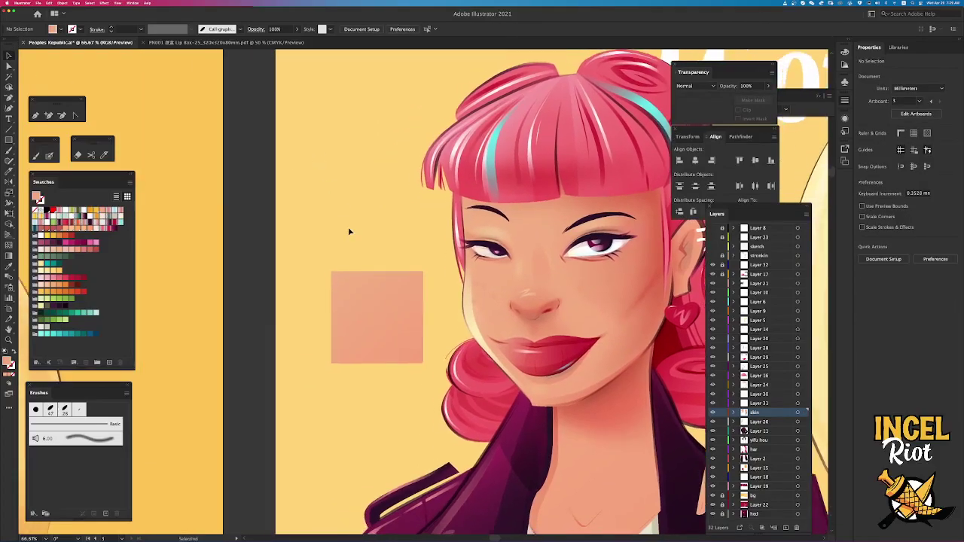
{"action": "left_click_drag", "start_coordinate": [373, 318], "coordinate": [356, 306]}
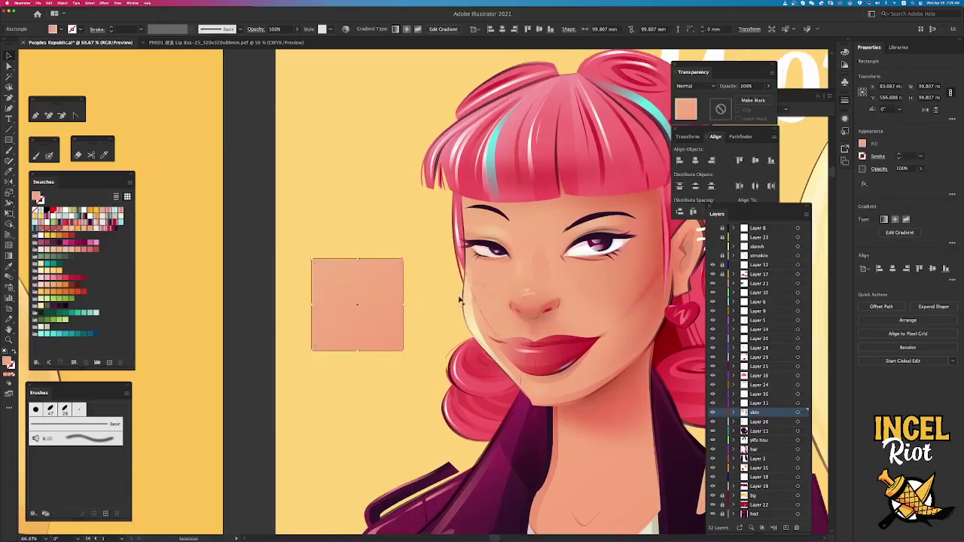
{"action": "scroll", "coordinate": [527, 280], "scroll_direction": "right", "scroll_amount": 3}
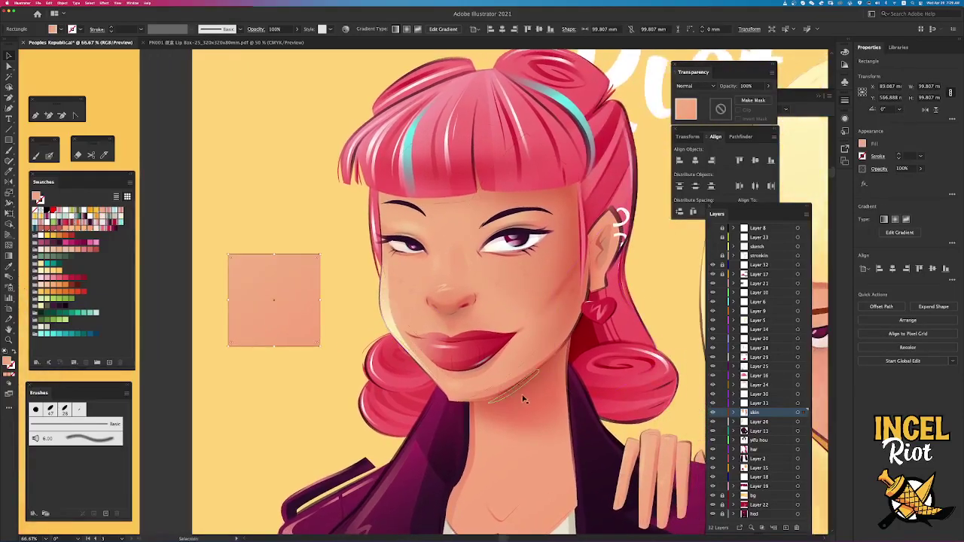
{"action": "left_click", "coordinate": [337, 337]}
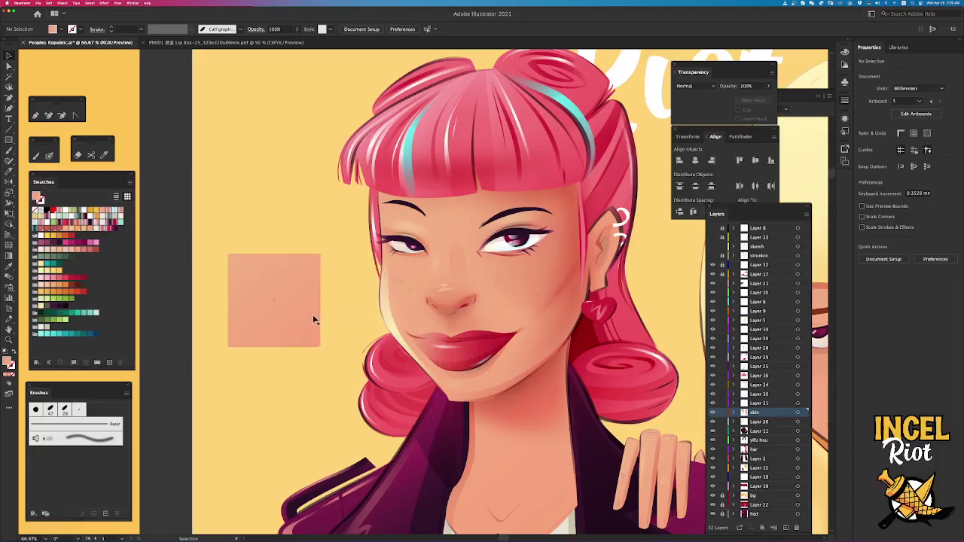
Try duplicating the skin-coloured square upward over itself and undo each attempt.
{"action": "left_click", "coordinate": [265, 321]}
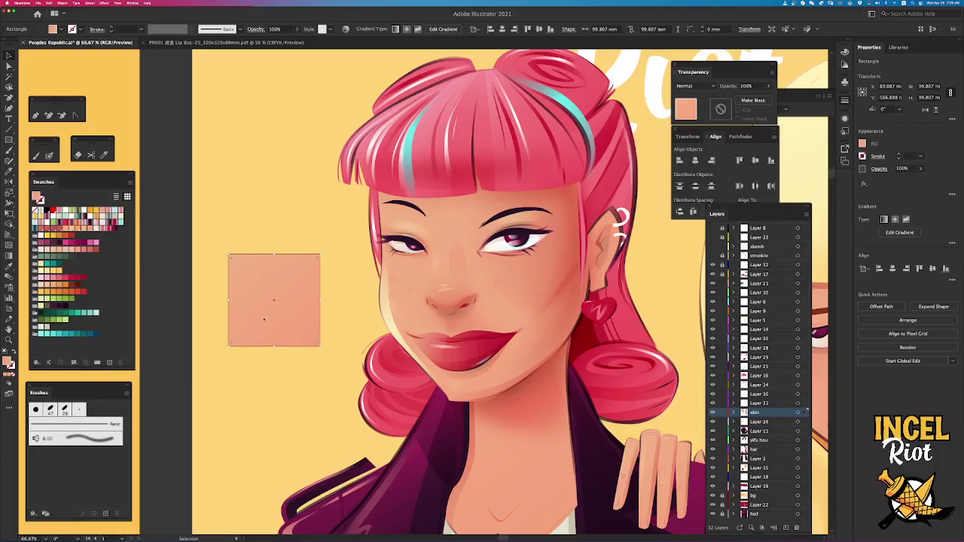
{"action": "key", "text": "a"}
{"action": "left_click", "coordinate": [280, 312]}
{"action": "key", "text": "v"}
{"action": "left_click_drag", "start_coordinate": [288, 326], "coordinate": [288, 260]}
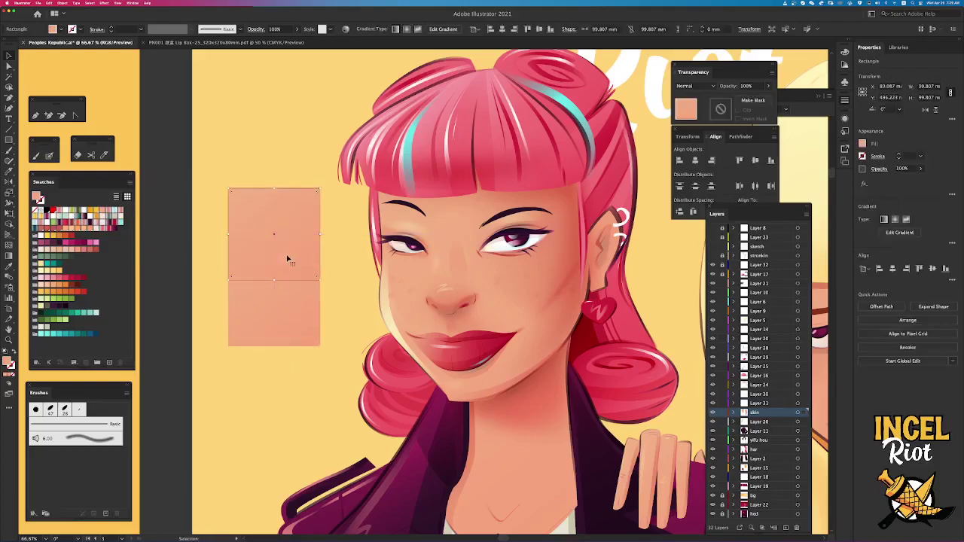
{"action": "key", "text": "super+z"}
{"action": "key", "text": "a"}
{"action": "left_click_drag", "start_coordinate": [270, 305], "coordinate": [266, 237]}
{"action": "key", "text": "super+z"}
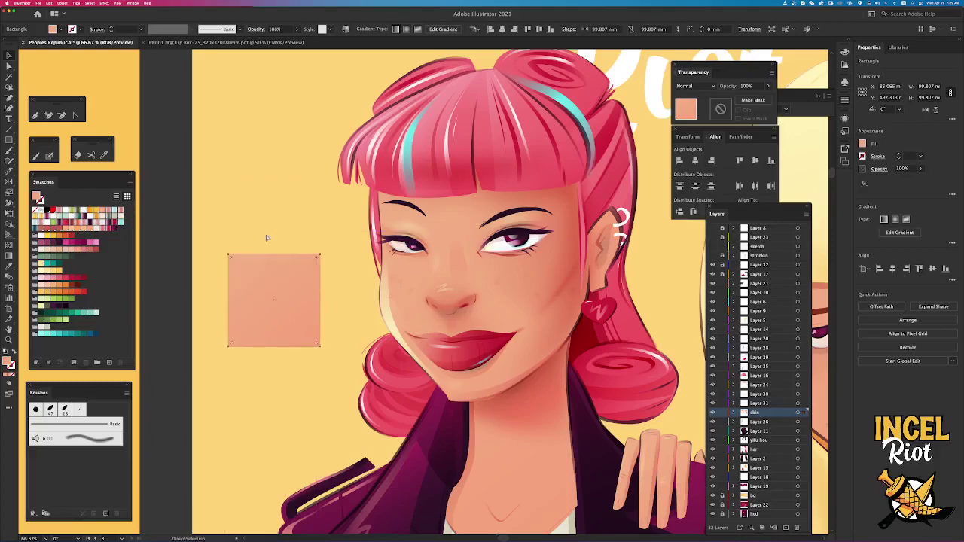
Cut the square diagonally with the Knife from its upper-right to its lower-left corner and select the lower-right piece.
{"action": "key", "text": "p"}
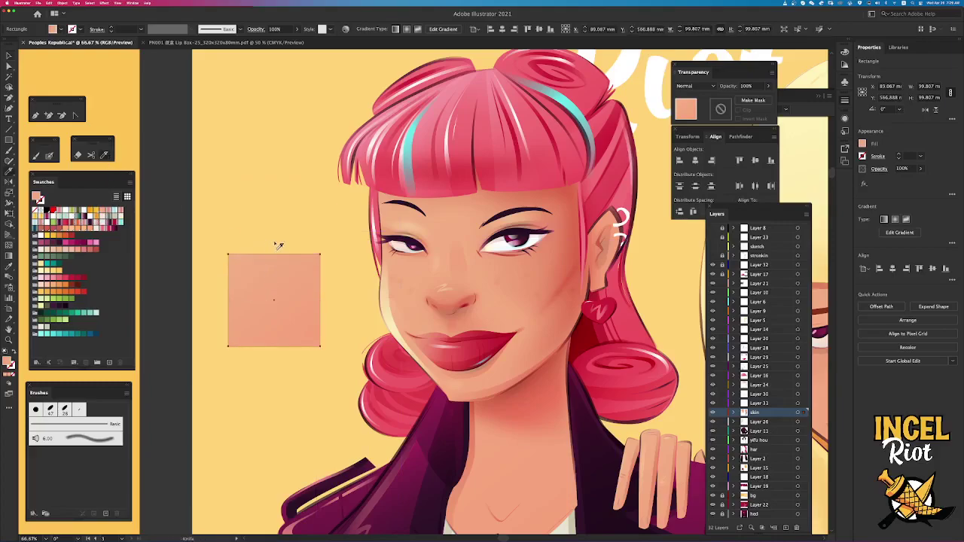
{"action": "left_click_drag", "start_coordinate": [337, 245], "coordinate": [221, 347]}
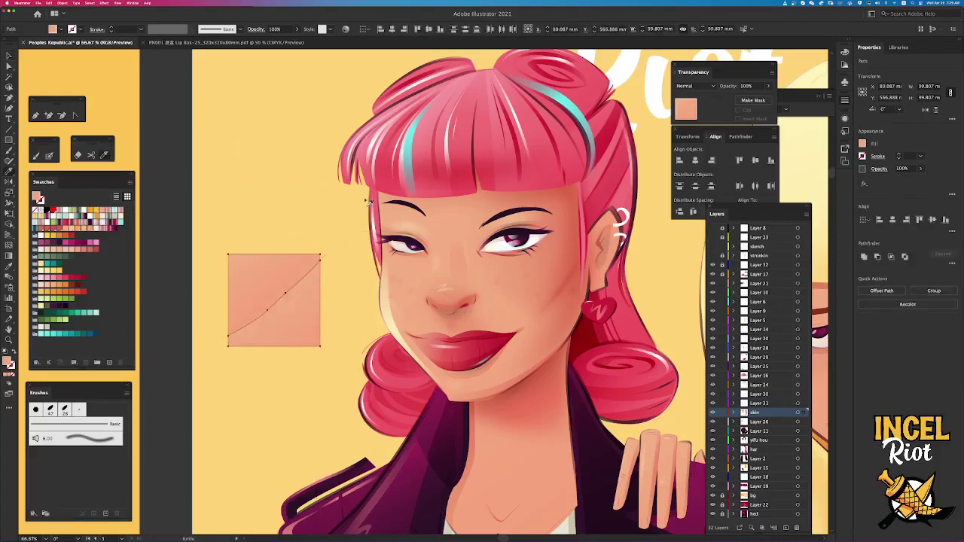
{"action": "key", "text": "super+z"}
{"action": "left_click_drag", "start_coordinate": [327, 249], "coordinate": [211, 367]}
{"action": "left_click", "coordinate": [9, 66]}
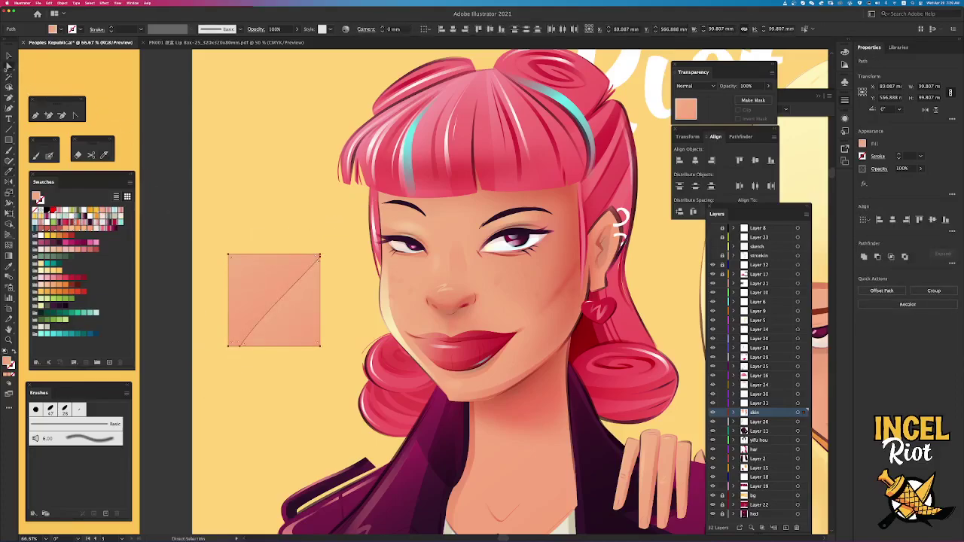
{"action": "left_click", "coordinate": [242, 298]}
{"action": "left_click", "coordinate": [242, 298]}
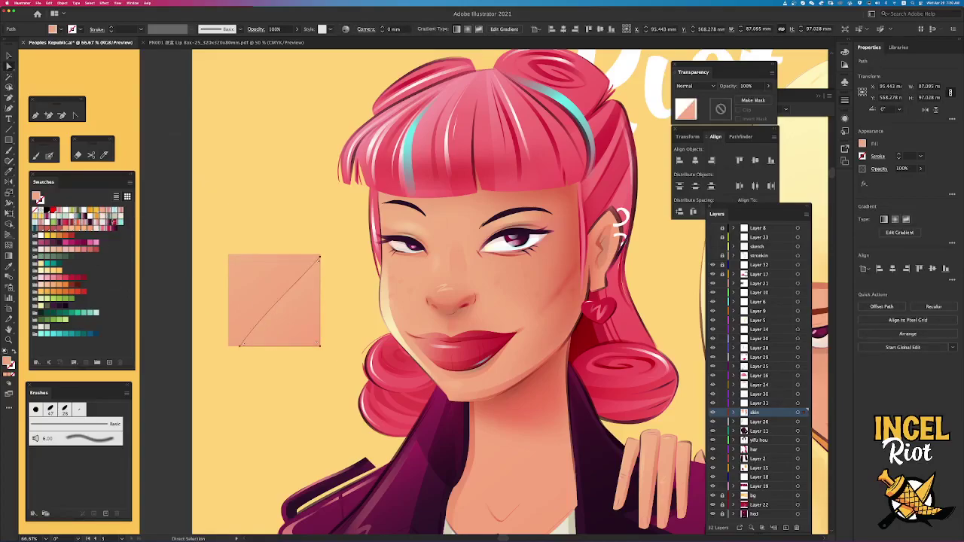
Fill the square's lower-right triangle with a pink gradient swatch and angle the gradient diagonally, parallel to the cut.
{"action": "left_click", "coordinate": [103, 228]}
{"action": "left_click", "coordinate": [256, 214]}
{"action": "left_click", "coordinate": [308, 327]}
{"action": "key", "text": "g"}
{"action": "left_click_drag", "start_coordinate": [328, 260], "coordinate": [244, 358]}
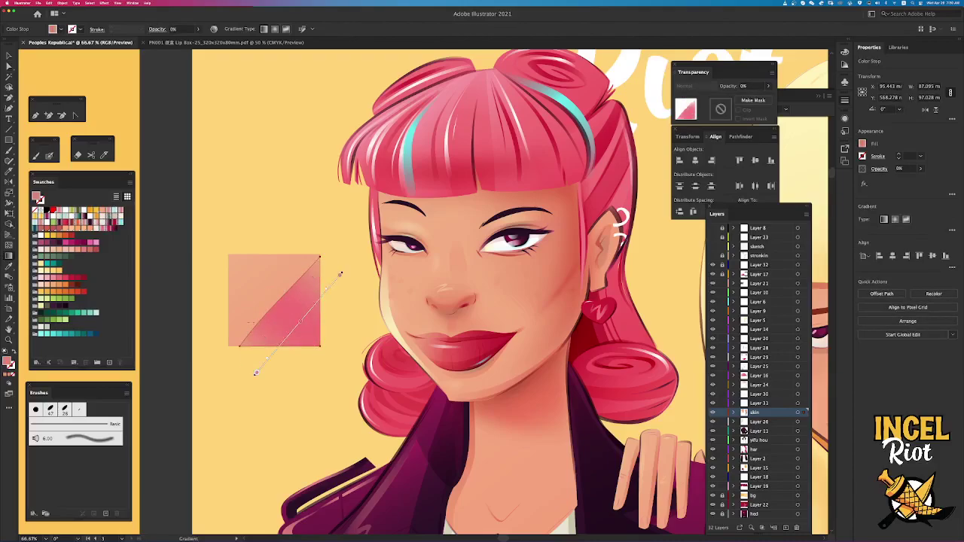
{"action": "key", "text": "a"}
{"action": "left_click", "coordinate": [284, 174]}
{"action": "scroll", "coordinate": [283, 174], "scroll_direction": "left", "scroll_amount": 2}
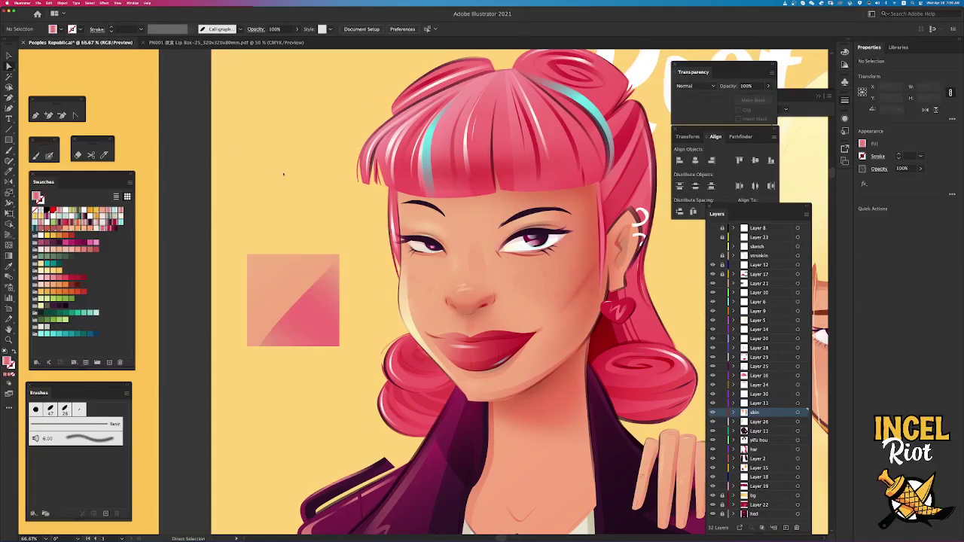
Change the lower-right triangle's fill to a softer, reddish skin-shadow gradient swatch.
{"action": "scroll", "coordinate": [297, 198], "scroll_direction": "left", "scroll_amount": 6}
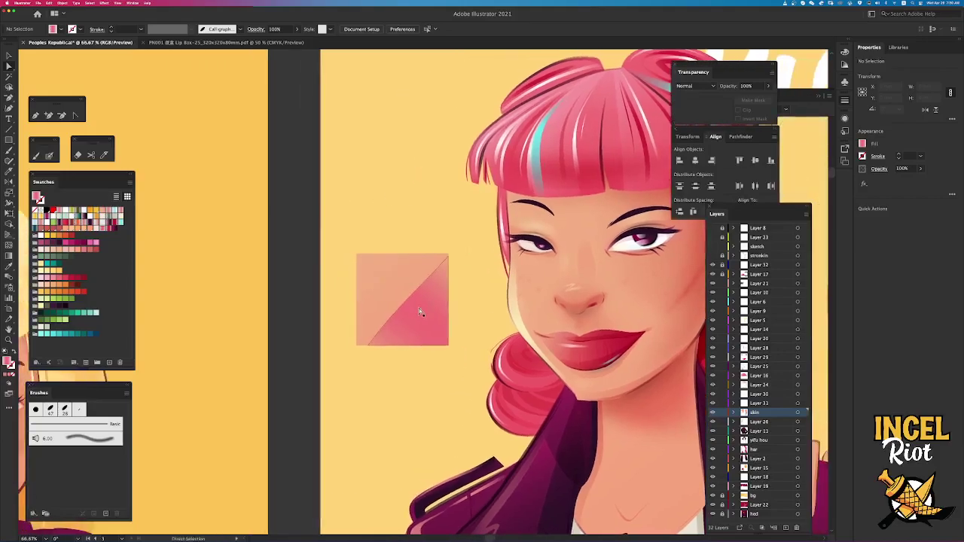
{"action": "left_click", "coordinate": [419, 308]}
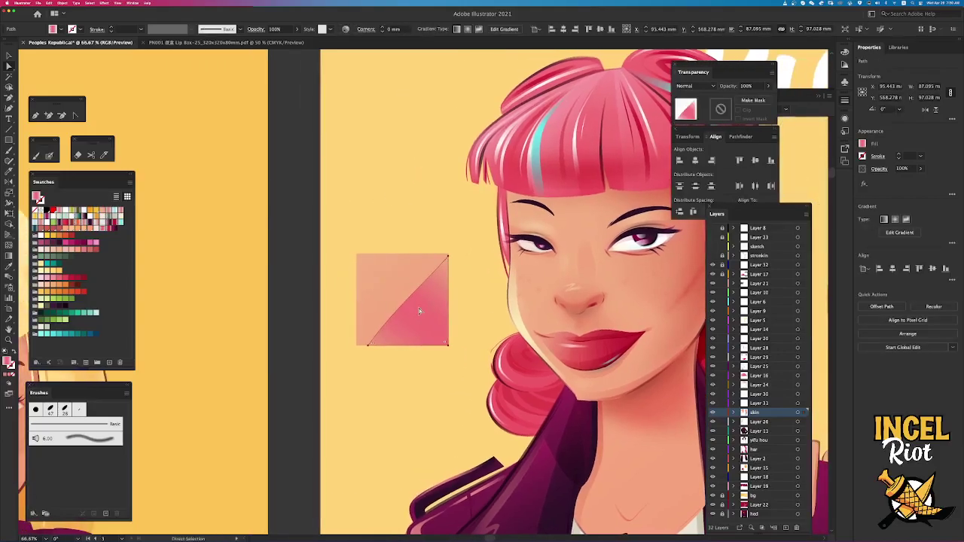
{"action": "left_click", "coordinate": [122, 211]}
{"action": "left_click", "coordinate": [409, 234]}
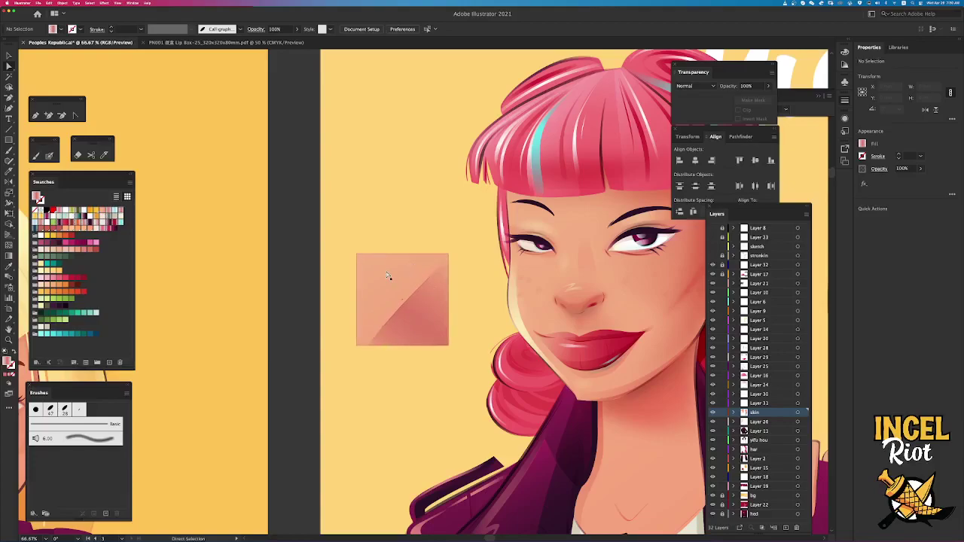
Adjust the curve handles along the triangle's diagonal edge slightly, starting from its lower-left anchor.
{"action": "left_click", "coordinate": [414, 312]}
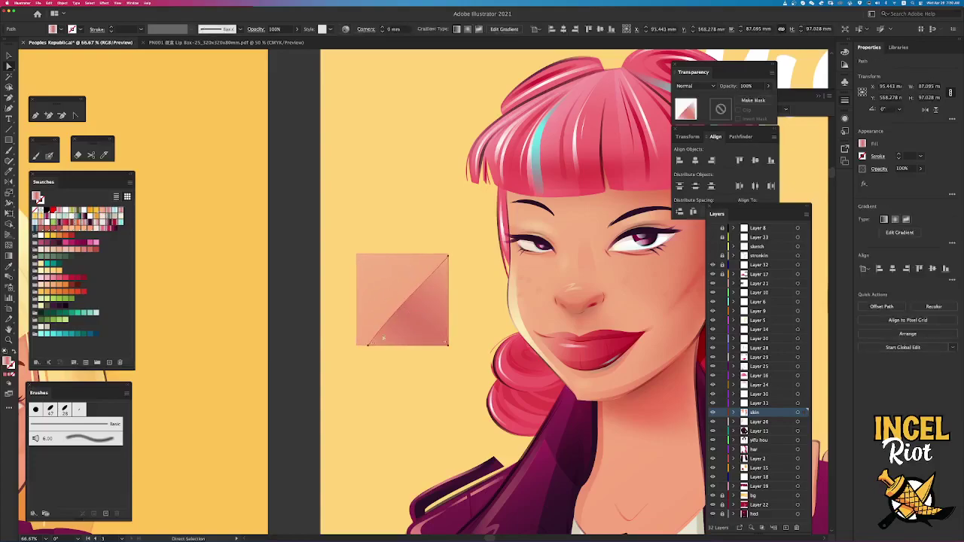
{"action": "left_click", "coordinate": [369, 345]}
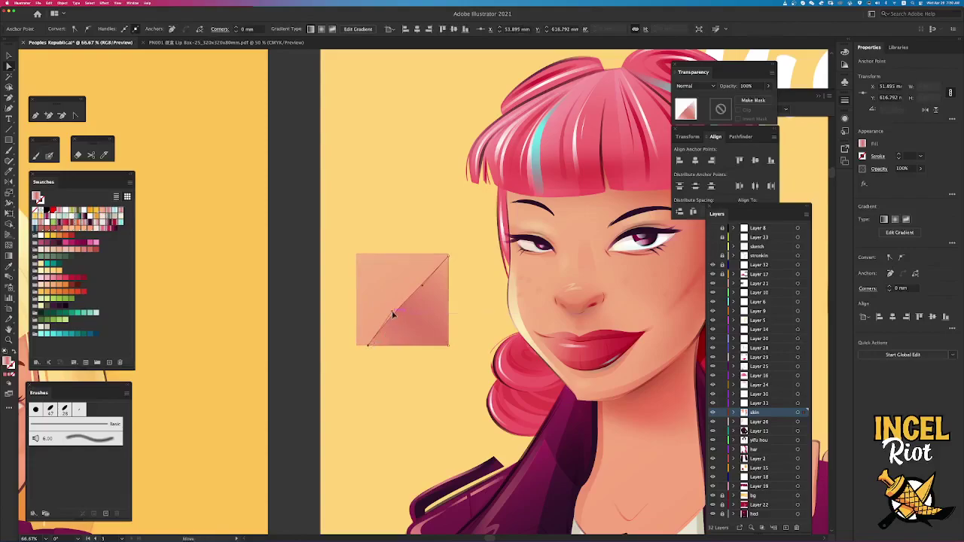
{"action": "left_click_drag", "start_coordinate": [423, 286], "coordinate": [420, 292]}
{"action": "left_click", "coordinate": [297, 245]}
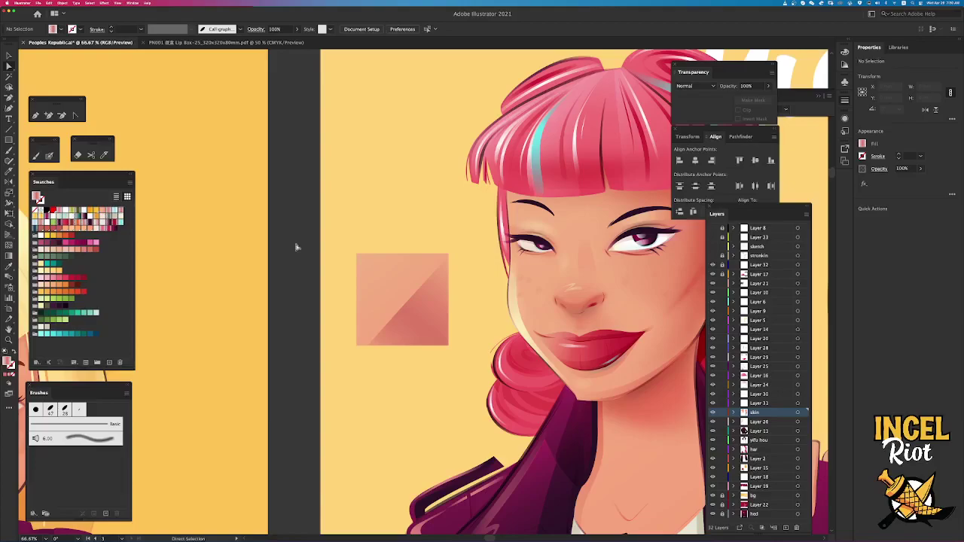
Delete the cut, gradient-shaded square beside the pink-haired woman's face.
{"action": "left_click", "coordinate": [425, 320]}
{"action": "key", "text": "ctrl+="}
{"action": "key", "text": "ctrl+="}
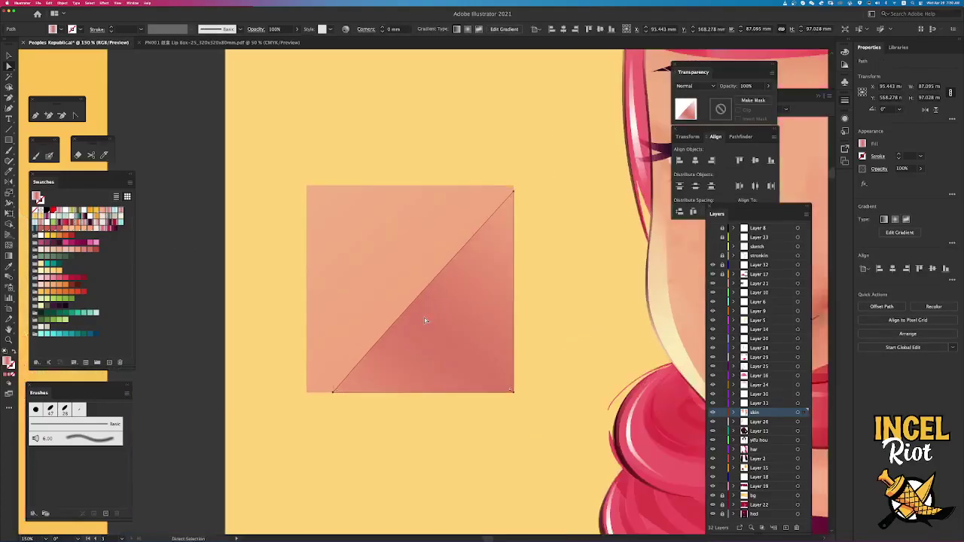
{"action": "left_click", "coordinate": [211, 301]}
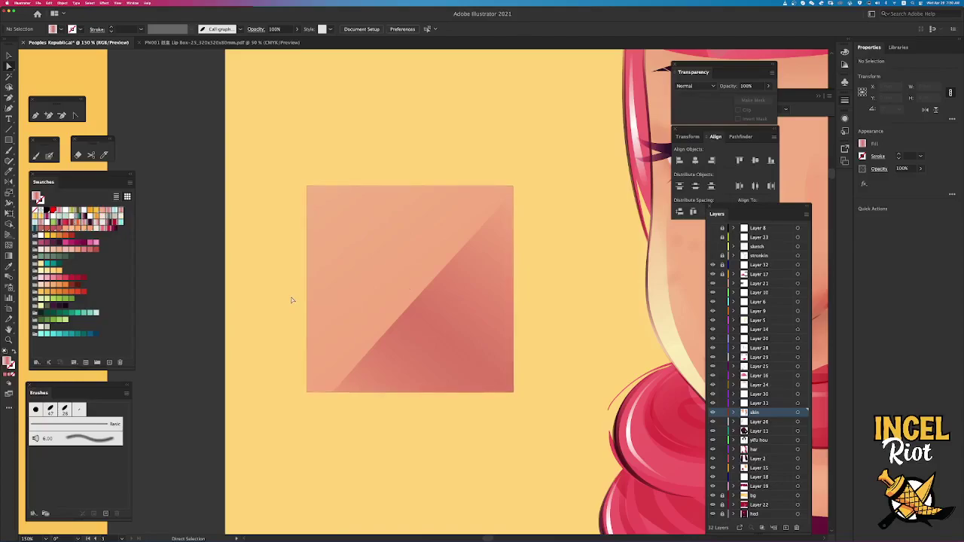
{"action": "key", "text": "super+minus"}
{"action": "key", "text": "super+minus"}
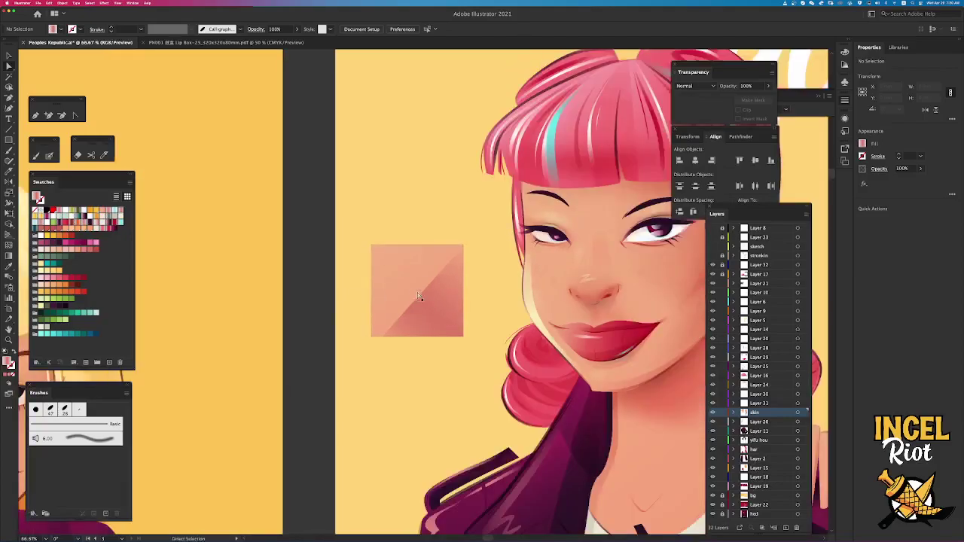
{"action": "scroll", "coordinate": [422, 290], "scroll_direction": "right", "scroll_amount": 5}
{"action": "left_click", "coordinate": [344, 295]}
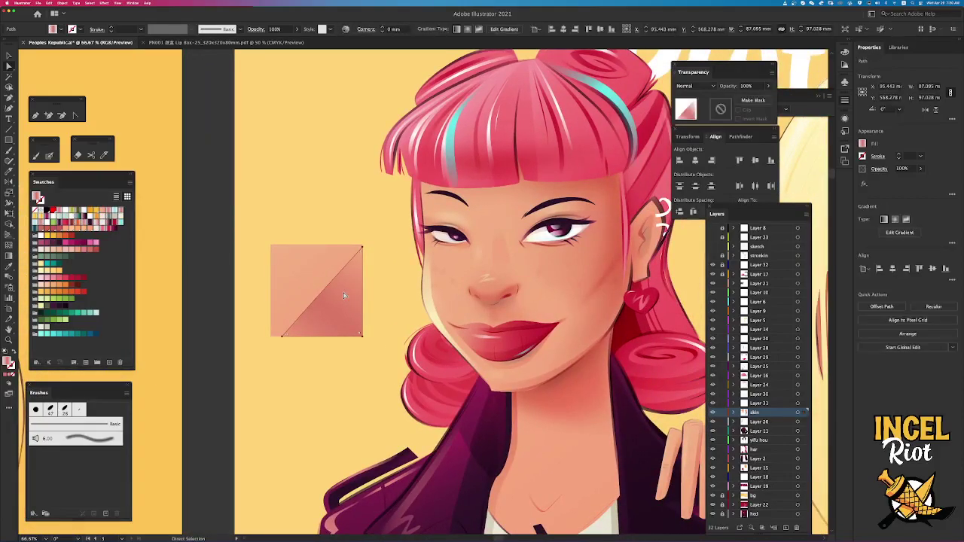
{"action": "key", "text": "Delete"}
Draw a new skin-toned square about 102 mm wide in the empty area beside the pink-haired woman's face.
{"action": "key", "text": "m"}
{"action": "left_click_drag", "start_coordinate": [273, 243], "coordinate": [335, 304]}
{"action": "left_click_drag", "start_coordinate": [369, 337], "coordinate": [367, 336]}
{"action": "key", "text": "v"}
{"action": "left_click", "coordinate": [226, 185]}
Try several near-vertical Knife cuts down through the middle of the square, undoing each cut.
{"action": "key", "text": "i"}
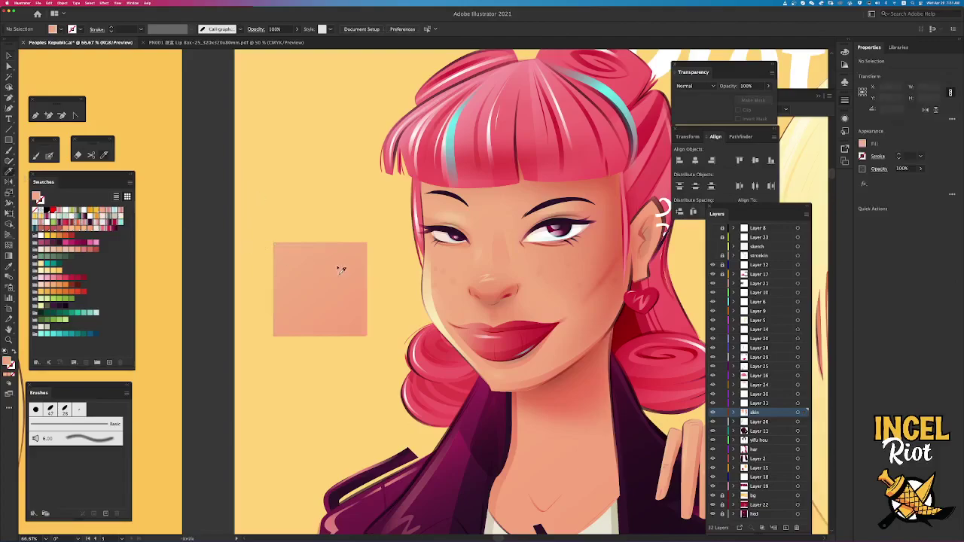
{"action": "left_click_drag", "start_coordinate": [319, 232], "coordinate": [329, 378]}
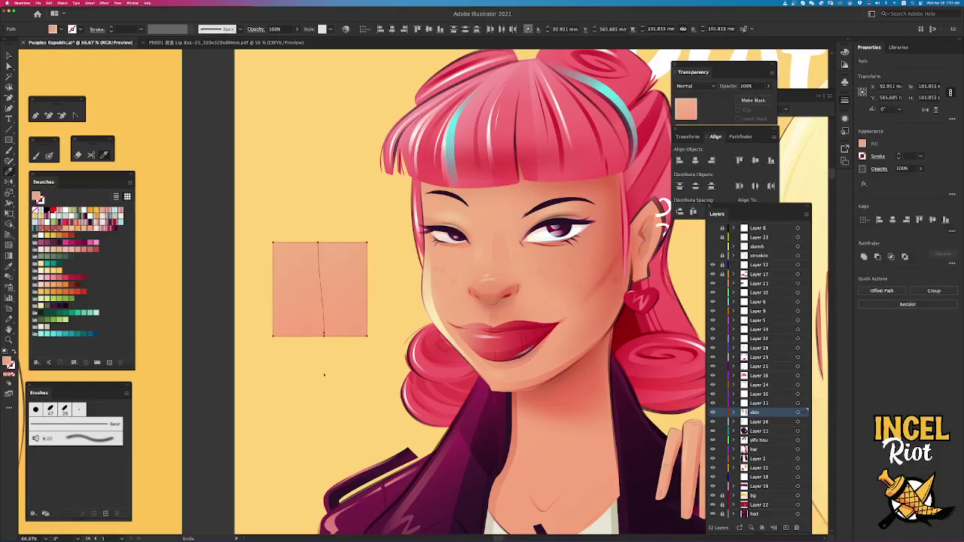
{"action": "key", "text": "ctrl+z"}
{"action": "left_click_drag", "start_coordinate": [318, 226], "coordinate": [318, 373]}
{"action": "key", "text": "ctrl+z"}
{"action": "left_click_drag", "start_coordinate": [319, 218], "coordinate": [331, 381]}
{"action": "key", "text": "ctrl+z"}
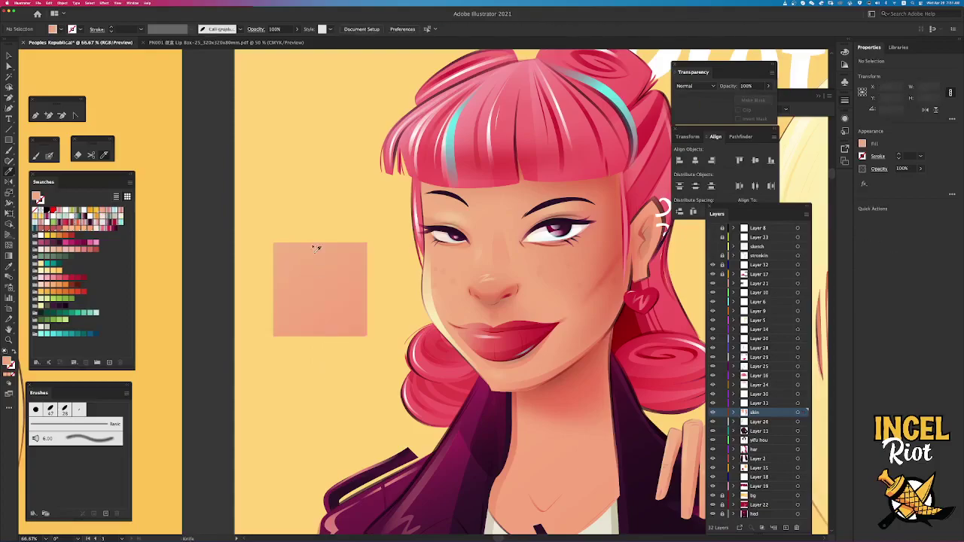
{"action": "left_click_drag", "start_coordinate": [316, 237], "coordinate": [319, 347]}
{"action": "key", "text": "ctrl+z"}
{"action": "left_click_drag", "start_coordinate": [321, 222], "coordinate": [323, 381]}
{"action": "key", "text": "ctrl+z"}
{"action": "left_click_drag", "start_coordinate": [313, 226], "coordinate": [317, 388]}
{"action": "key", "text": "ctrl+z"}
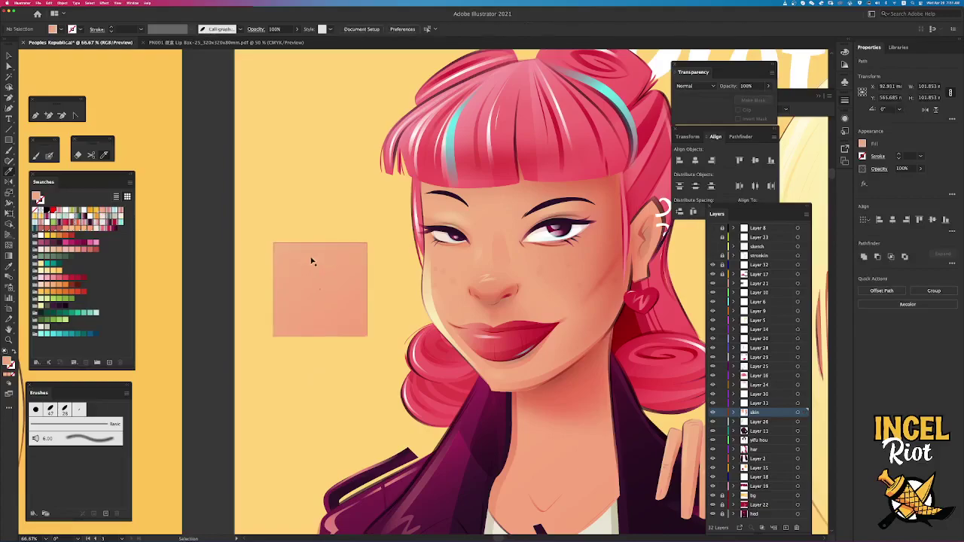
{"action": "mouse_move", "coordinate": [312, 226]}
{"action": "left_mouse_down"}
{"action": "mouse_move", "coordinate": [317, 380]}
{"action": "mouse_move", "coordinate": [332, 396]}
{"action": "left_mouse_up"}
{"action": "key", "text": "ctrl+z"}
{"action": "key", "text": "ctrl+z"}
Slice the selected square with the Knife into a series of roughly parallel diagonal strips.
{"action": "left_click_drag", "start_coordinate": [311, 363], "coordinate": [455, 375]}
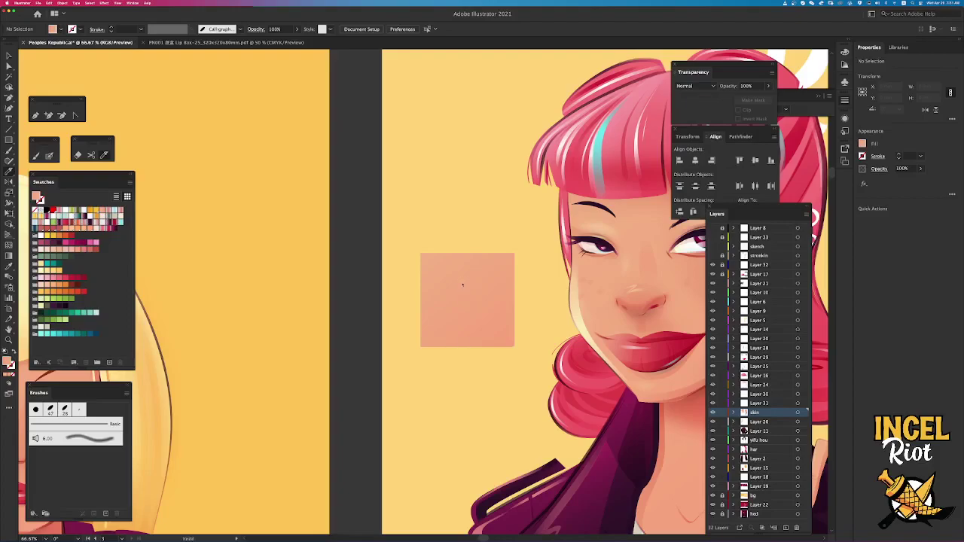
{"action": "key", "text": "v"}
{"action": "left_click", "coordinate": [500, 338]}
{"action": "left_click_drag", "start_coordinate": [499, 339], "coordinate": [503, 357]}
{"action": "key", "text": "ctrl+z"}
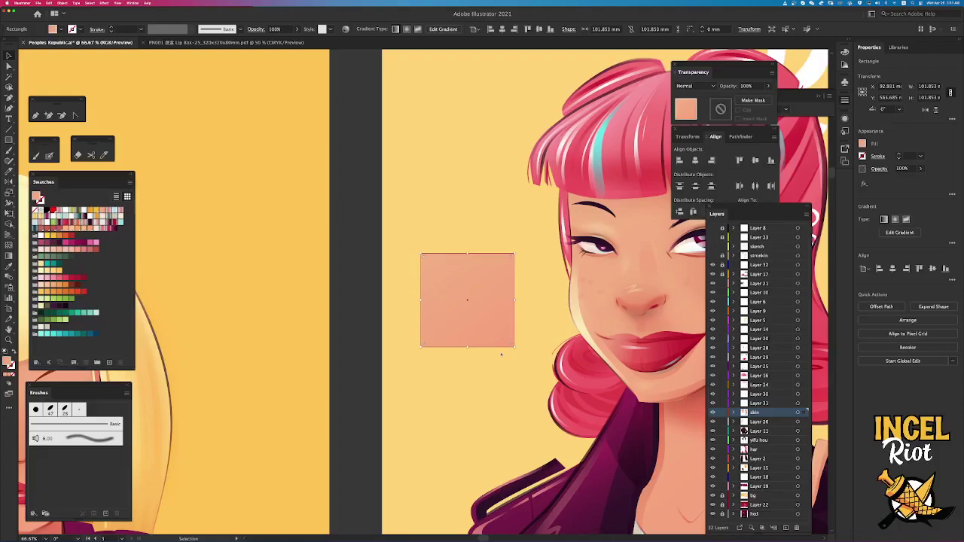
{"action": "left_click", "coordinate": [111, 157]}
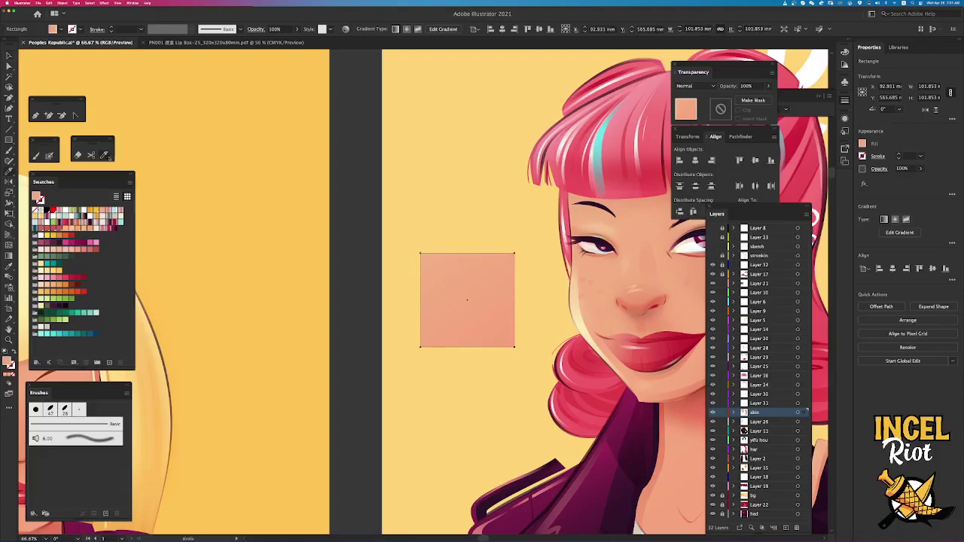
{"action": "mouse_move", "coordinate": [386, 313]}
{"action": "left_mouse_down"}
{"action": "mouse_move", "coordinate": [387, 364]}
{"action": "mouse_move", "coordinate": [563, 235]}
{"action": "mouse_move", "coordinate": [458, 402]}
{"action": "left_mouse_up"}
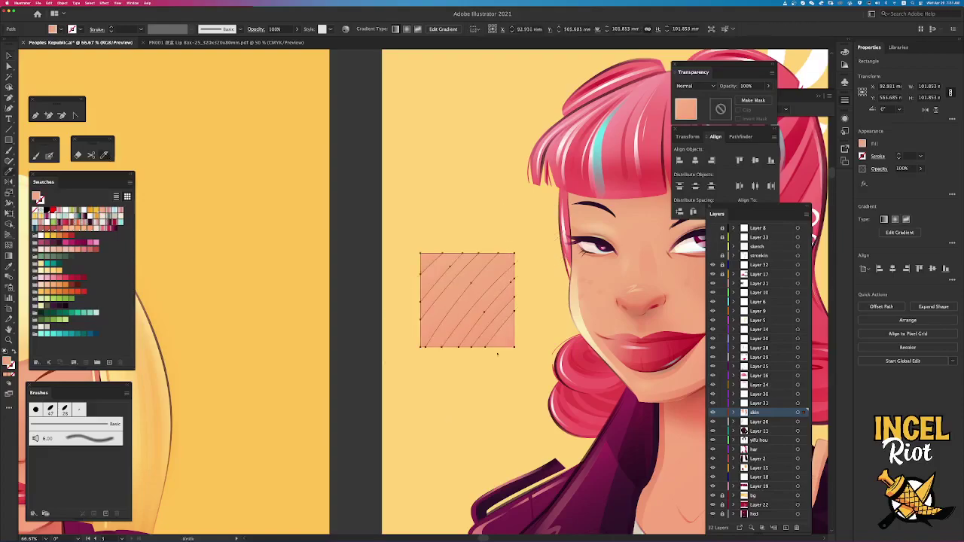
Delete every other diagonal strip of the sliced square so that only alternating stripes are left.
{"action": "key", "text": "a"}
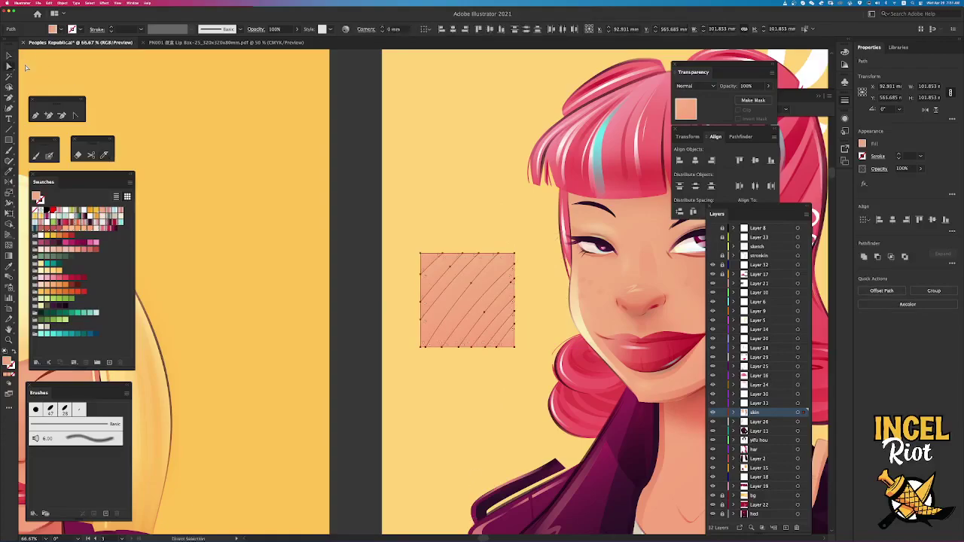
{"action": "left_click", "coordinate": [440, 265]}
{"action": "left_click", "coordinate": [451, 278], "text": "shift"}
{"action": "left_click", "coordinate": [466, 299], "text": "shift"}
{"action": "left_click", "coordinate": [487, 318], "text": "shift"}
{"action": "left_click", "coordinate": [496, 330], "text": "shift"}
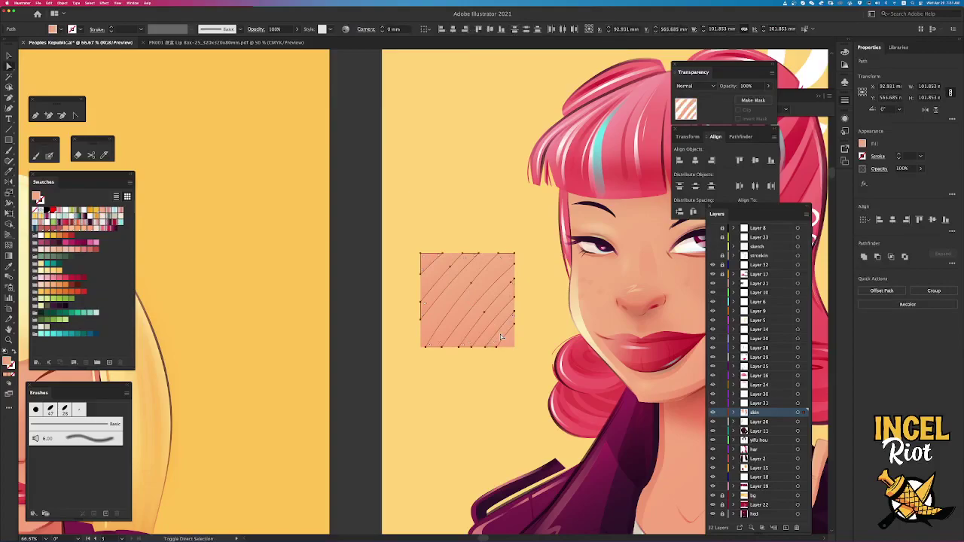
{"action": "key", "text": "Delete"}
{"action": "left_click_drag", "start_coordinate": [428, 249], "coordinate": [525, 354]}
{"action": "left_click", "coordinate": [537, 345]}
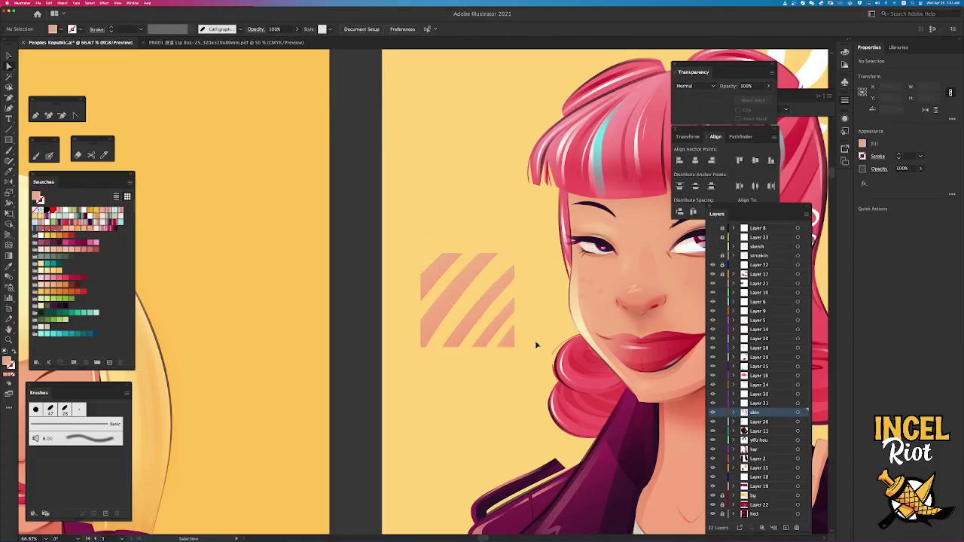
Realign the gradient on all the stripes so it runs diagonally along their length from lower left to upper right.
{"action": "key", "text": "super+minus"}
{"action": "key", "text": "super+equal"}
{"action": "key", "text": "super+equal"}
{"action": "key", "text": "super+equal"}
{"action": "key", "text": "a"}
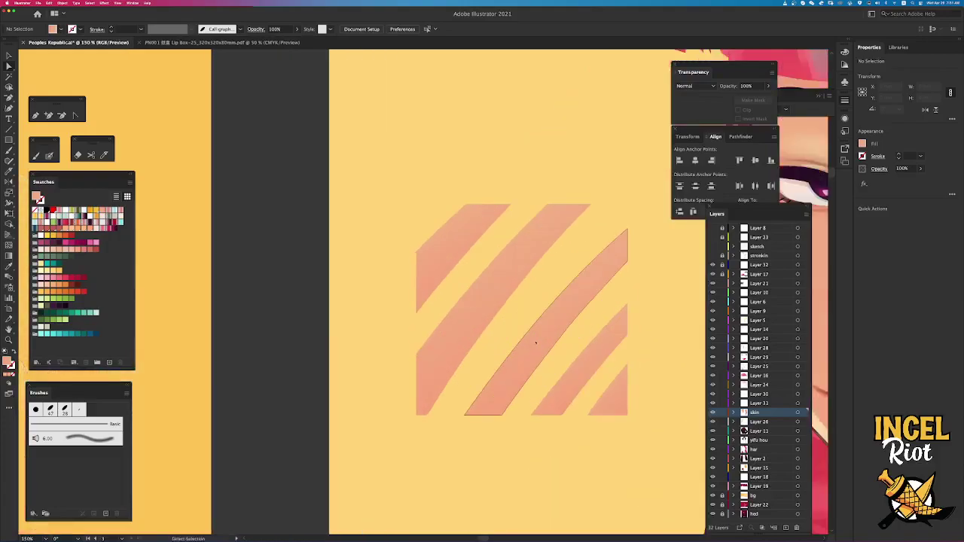
{"action": "key", "text": "v"}
{"action": "left_click", "coordinate": [460, 278]}
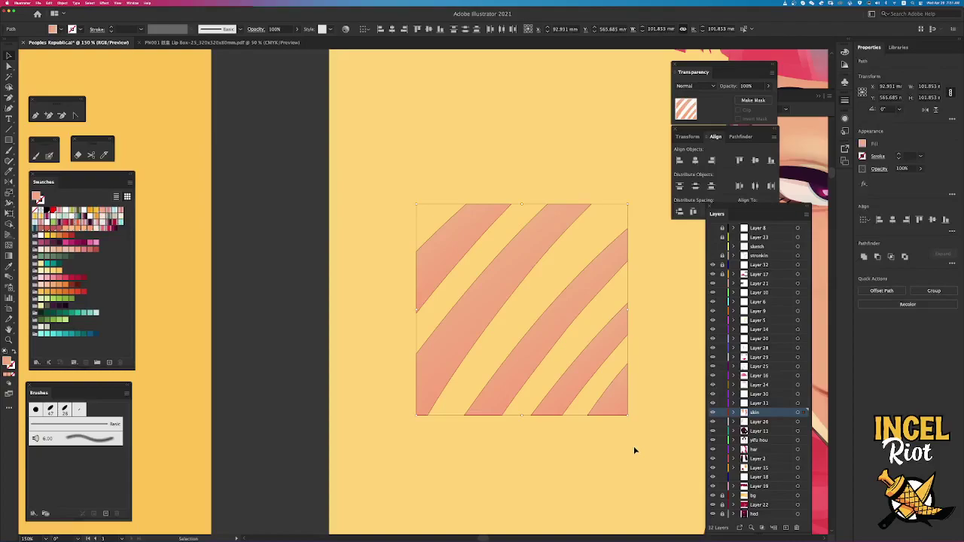
{"action": "key", "text": "g"}
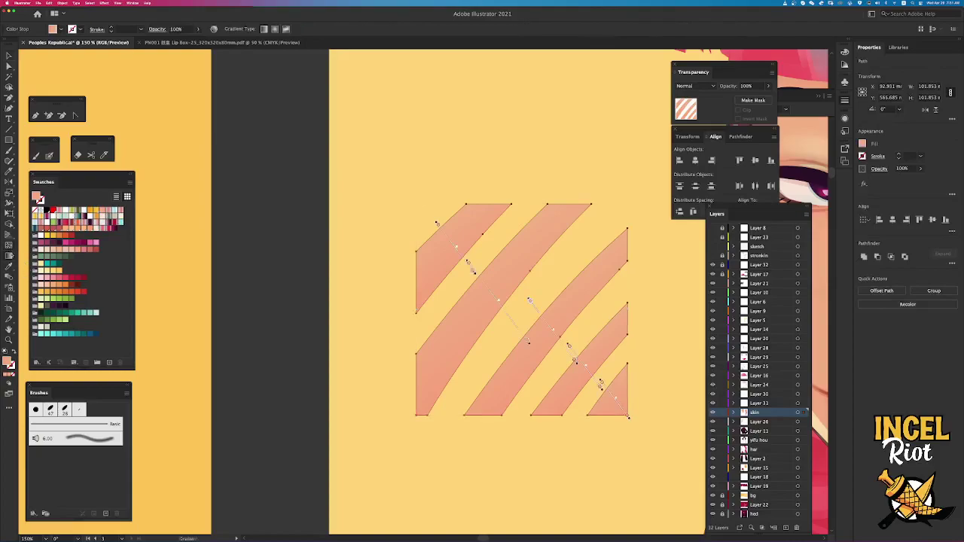
{"action": "left_click_drag", "start_coordinate": [451, 416], "coordinate": [621, 205]}
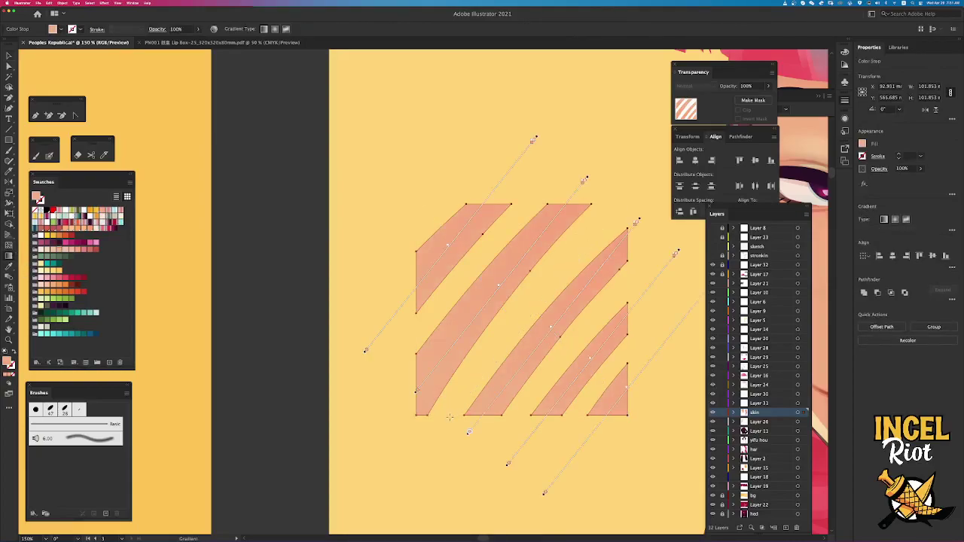
{"action": "key", "text": "a"}
{"action": "left_click", "coordinate": [435, 464]}
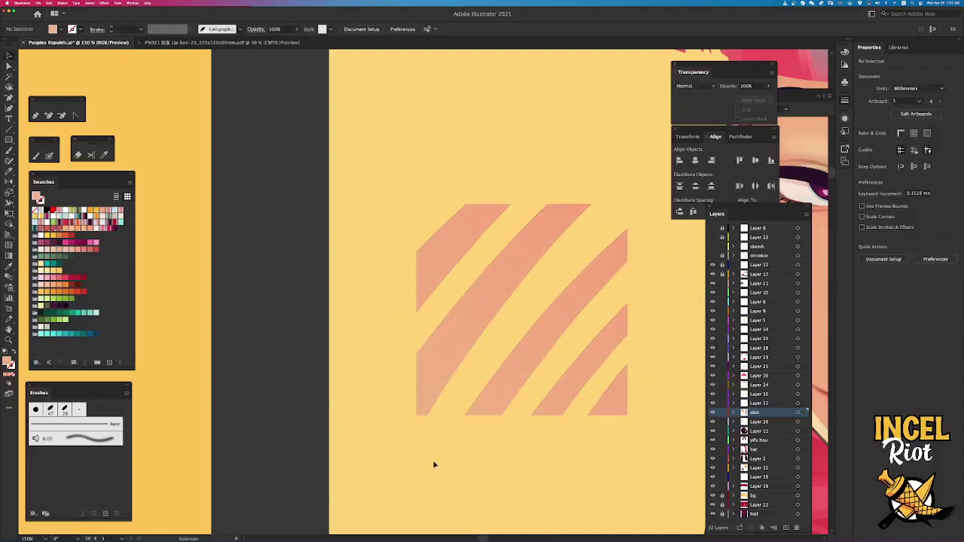
Delete the striped square beside the pink-haired woman's face.
{"action": "key", "text": "ctrl+minus"}
{"action": "key", "text": "ctrl+minus"}
{"action": "key", "text": "ctrl+minus"}
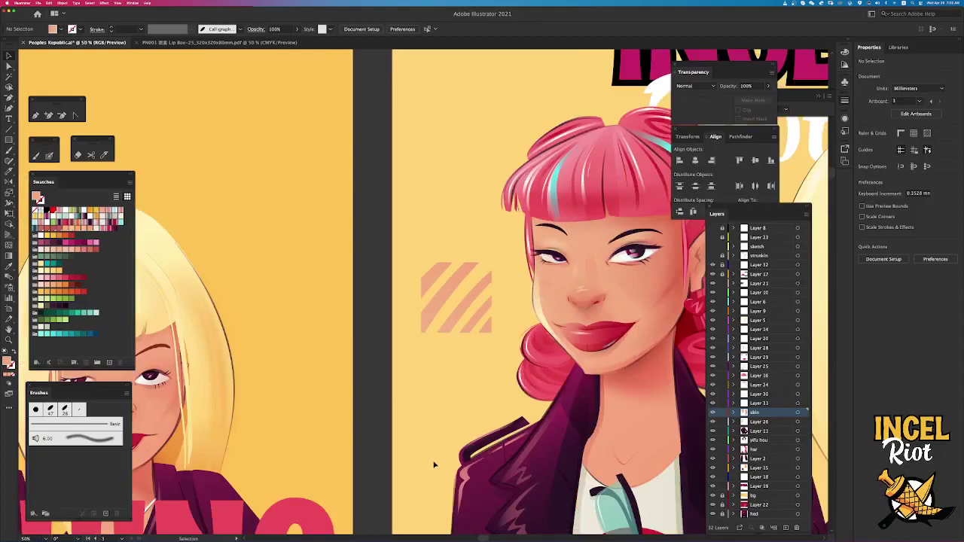
{"action": "left_click_drag", "start_coordinate": [612, 447], "coordinate": [540, 442]}
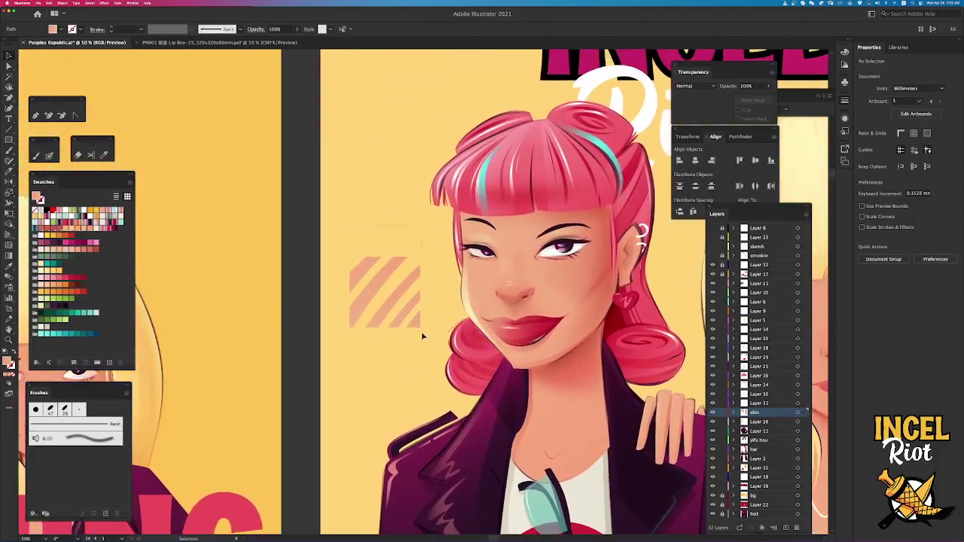
{"action": "left_click", "coordinate": [421, 331]}
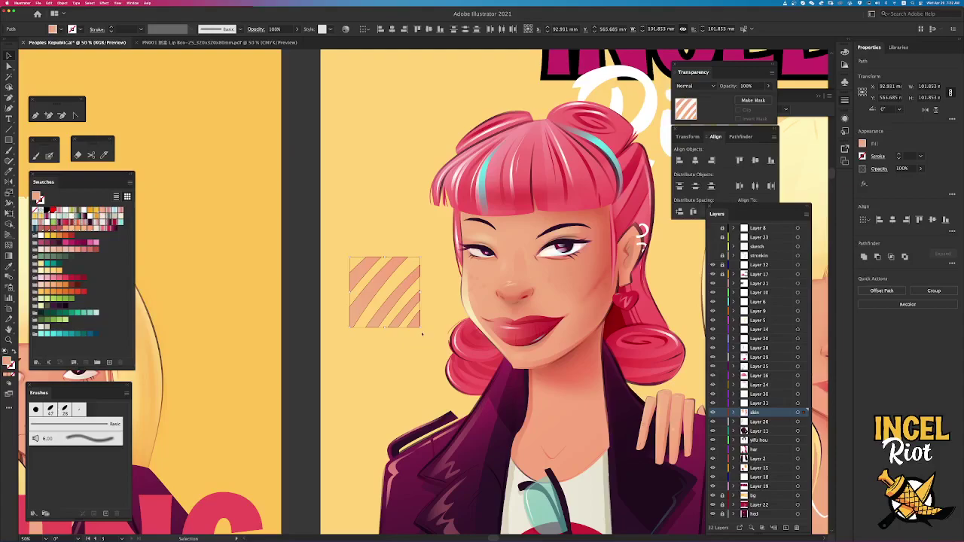
{"action": "key", "text": "Delete"}
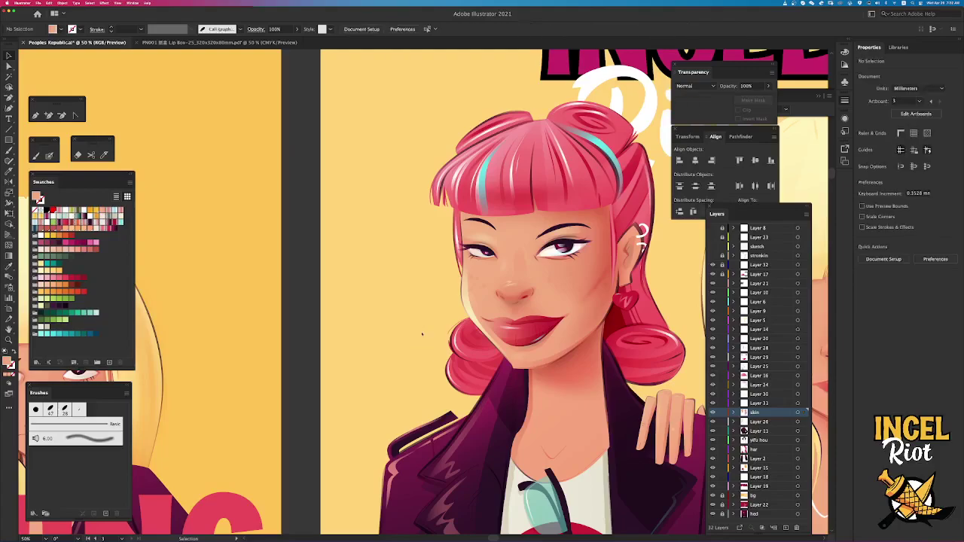
Try moving the central strand of the pink fringe downward and undo the move.
{"action": "left_click", "coordinate": [538, 146]}
{"action": "left_click_drag", "start_coordinate": [536, 142], "coordinate": [517, 188]}
{"action": "key", "text": "super+z"}
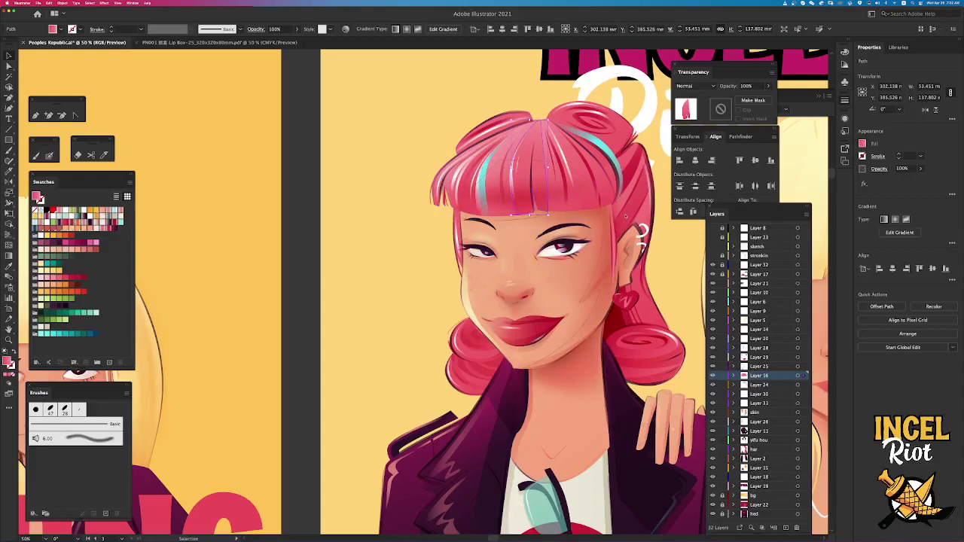
Redraw the gradient on the central strand of the pink fringe so it runs straight down, extending well beyond both ends.
{"action": "scroll", "coordinate": [627, 220], "scroll_direction": "up", "scroll_amount": 5}
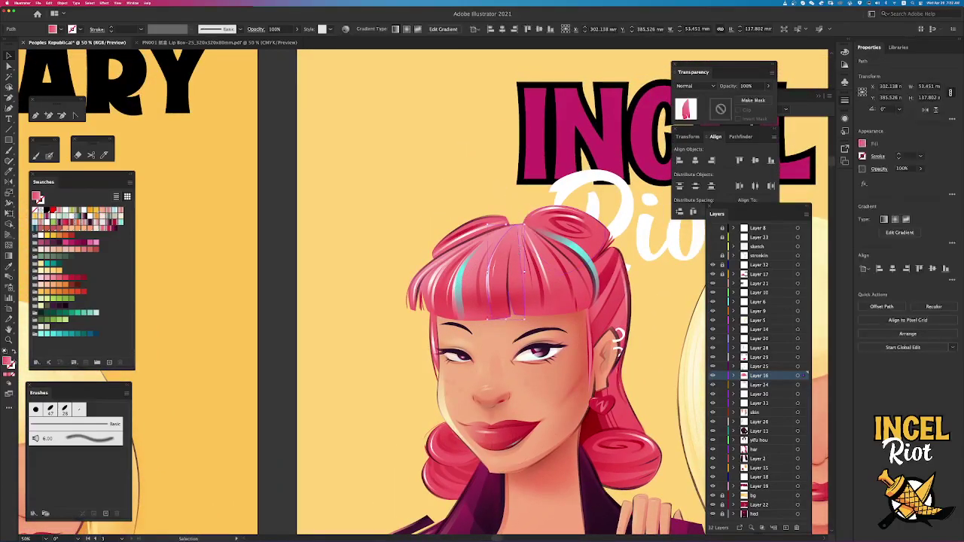
{"action": "left_click", "coordinate": [515, 214]}
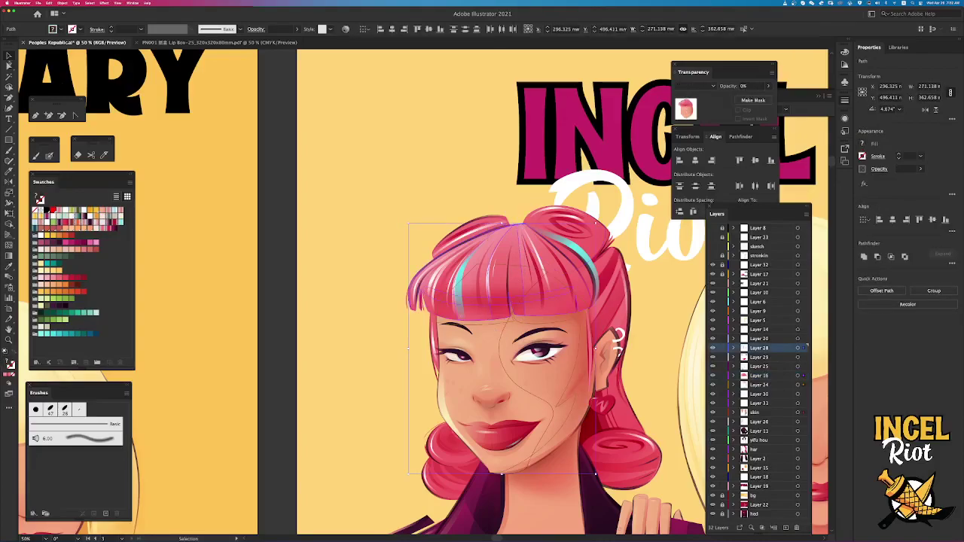
{"action": "left_click", "coordinate": [515, 250]}
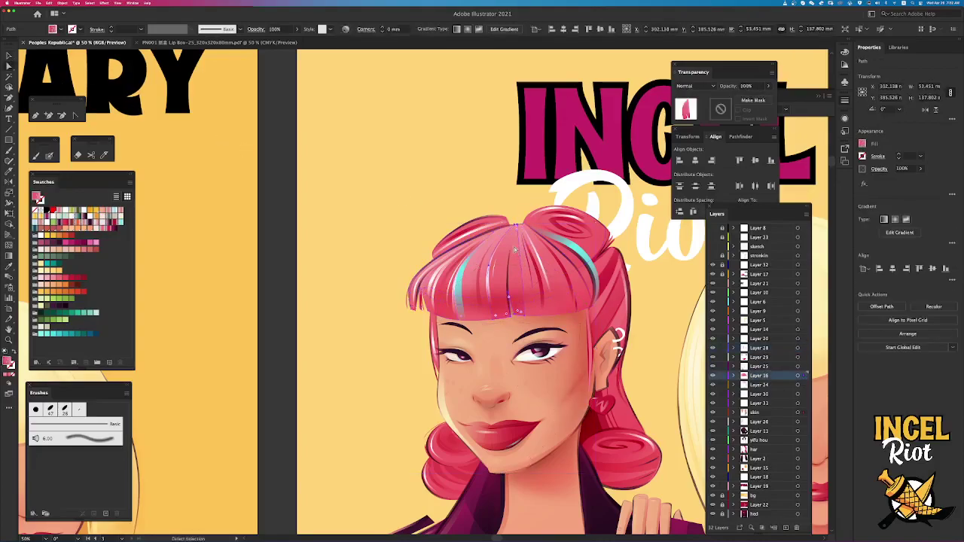
{"action": "key", "text": "g"}
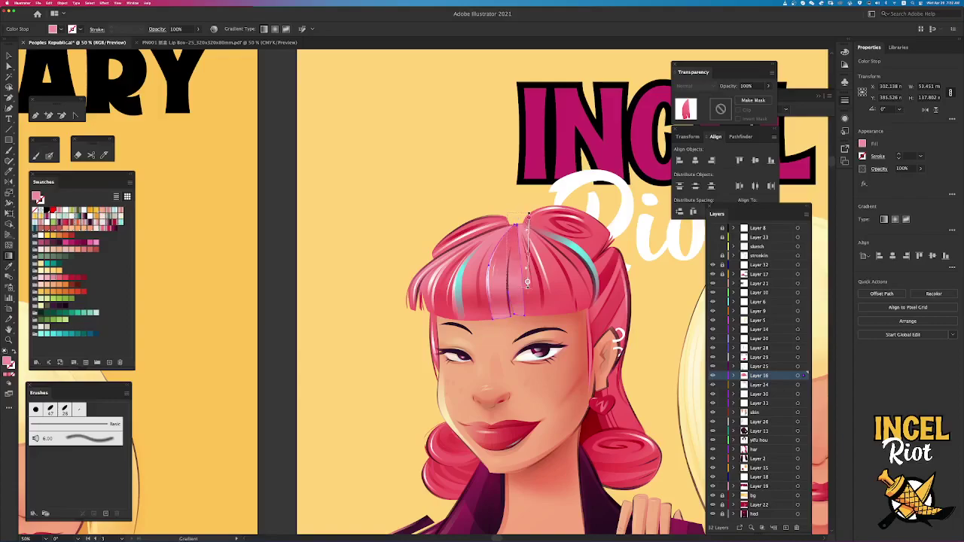
{"action": "left_click_drag", "start_coordinate": [505, 189], "coordinate": [507, 348]}
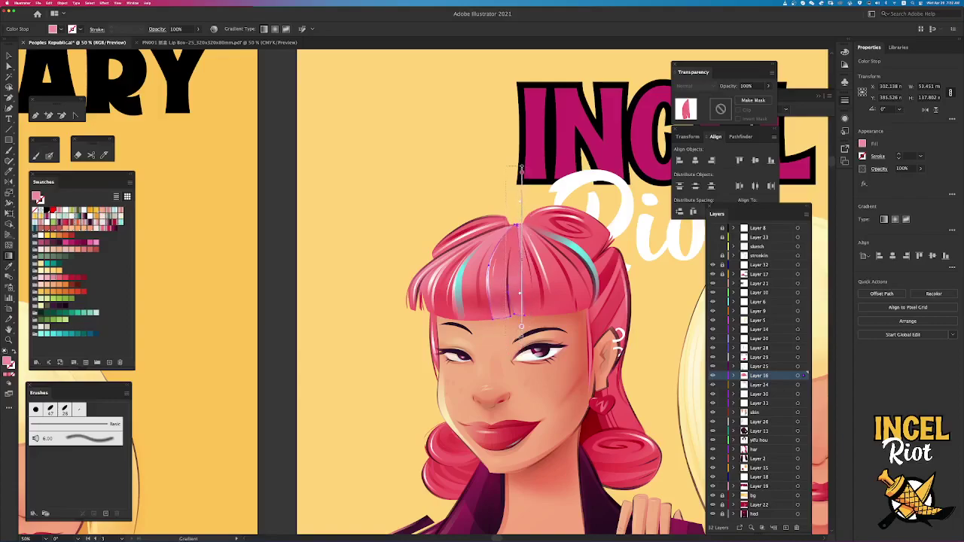
{"action": "left_click_drag", "start_coordinate": [360, 98], "coordinate": [380, 426]}
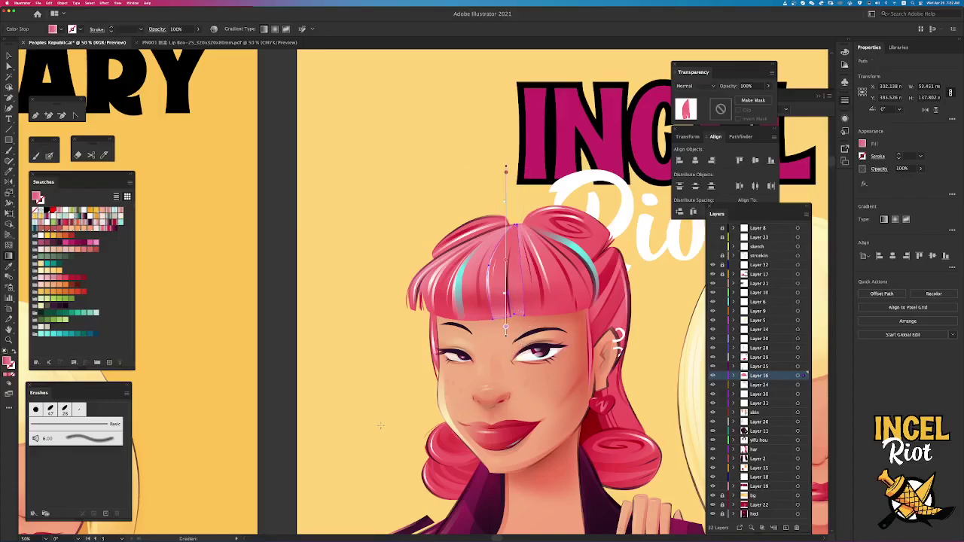
Draw a tall rectangle about 71 mm by 157 mm with the pink hair gradient in the empty area beside the pink hair.
{"action": "key", "text": "m"}
{"action": "left_click_drag", "start_coordinate": [330, 216], "coordinate": [380, 326]}
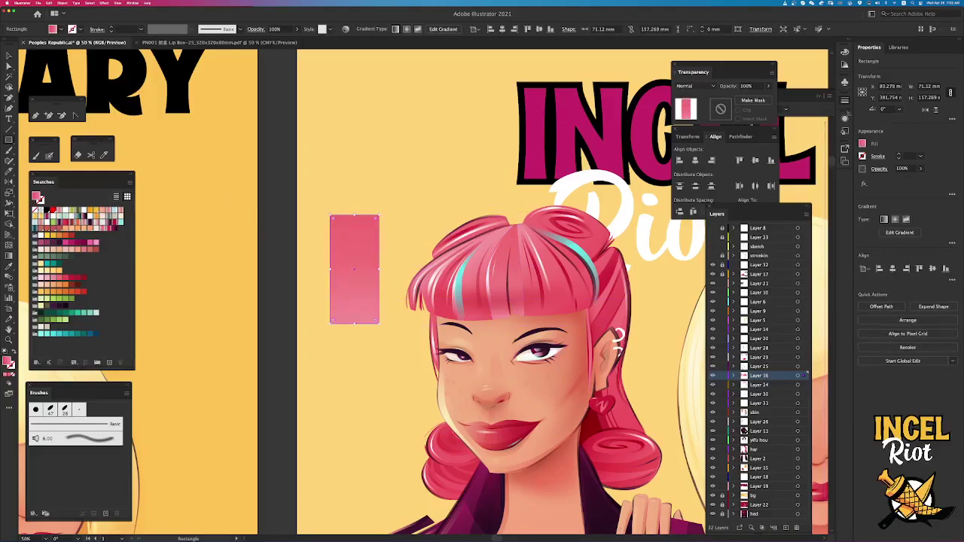
{"action": "left_click_drag", "start_coordinate": [815, 100], "coordinate": [801, 96]}
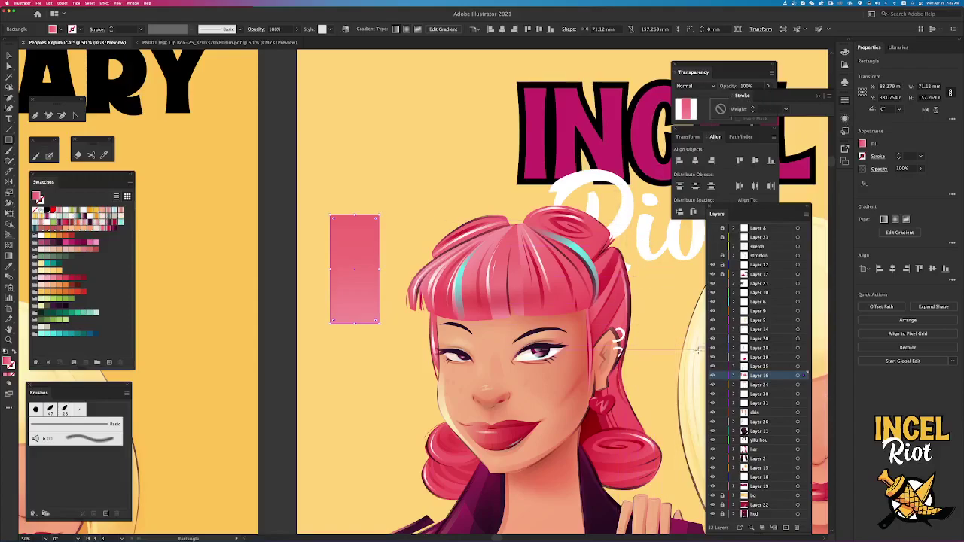
{"action": "left_click_drag", "start_coordinate": [687, 380], "coordinate": [399, 348]}
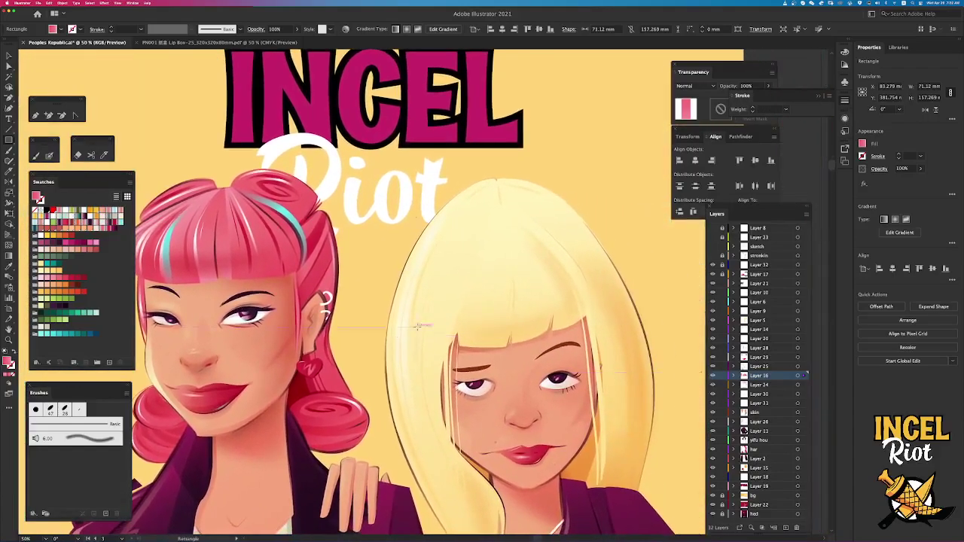
{"action": "left_click_drag", "start_coordinate": [320, 362], "coordinate": [600, 379]}
{"action": "key", "text": "v"}
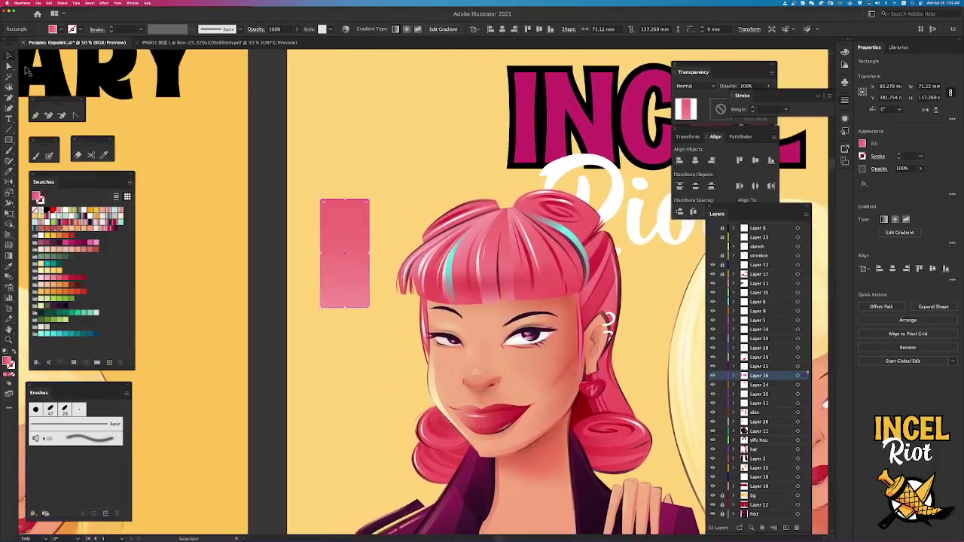
Redraw the gradient on the central strand of the pink fringe at several lengths and angles, keeping it running roughly top to bottom.
{"action": "left_click", "coordinate": [500, 240]}
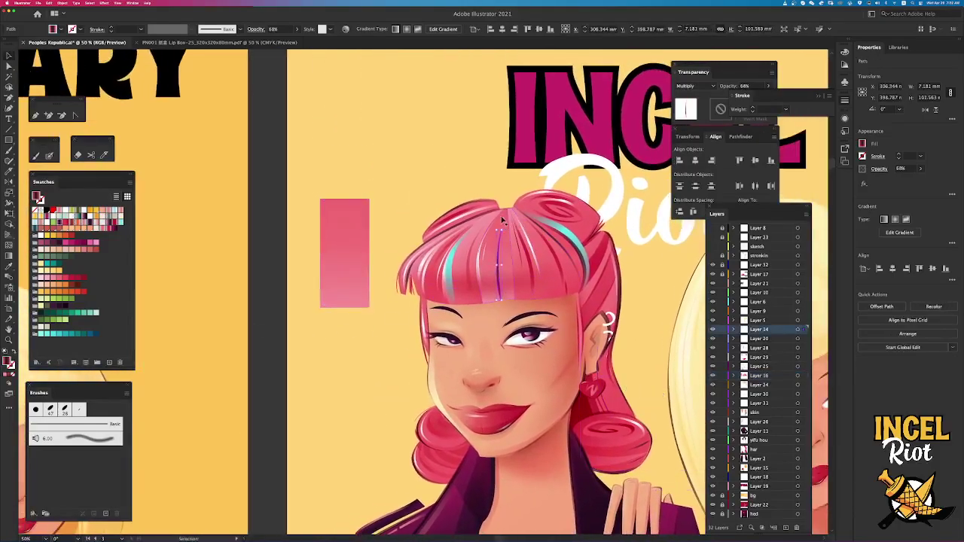
{"action": "left_click", "coordinate": [510, 213]}
{"action": "key", "text": "g"}
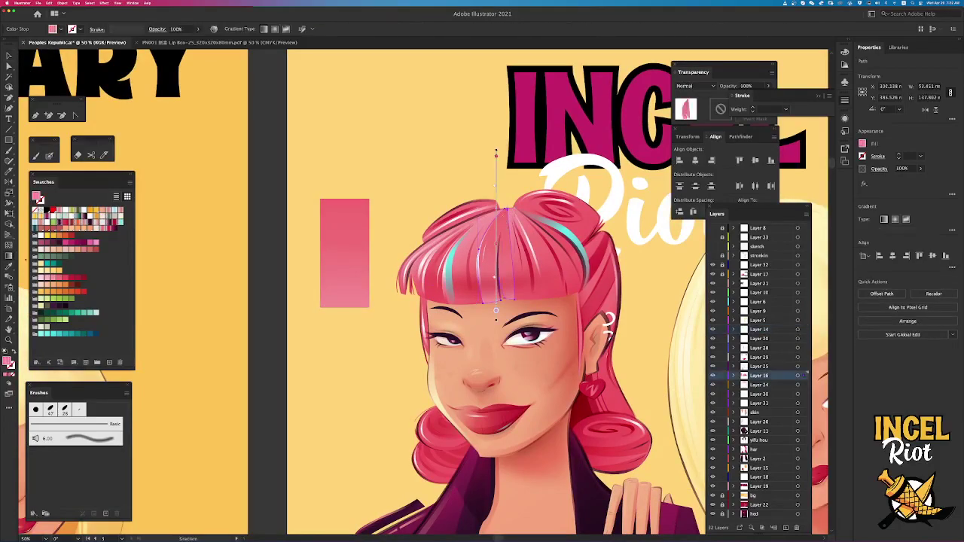
{"action": "left_click_drag", "start_coordinate": [497, 203], "coordinate": [494, 426]}
{"action": "left_click_drag", "start_coordinate": [492, 194], "coordinate": [502, 445]}
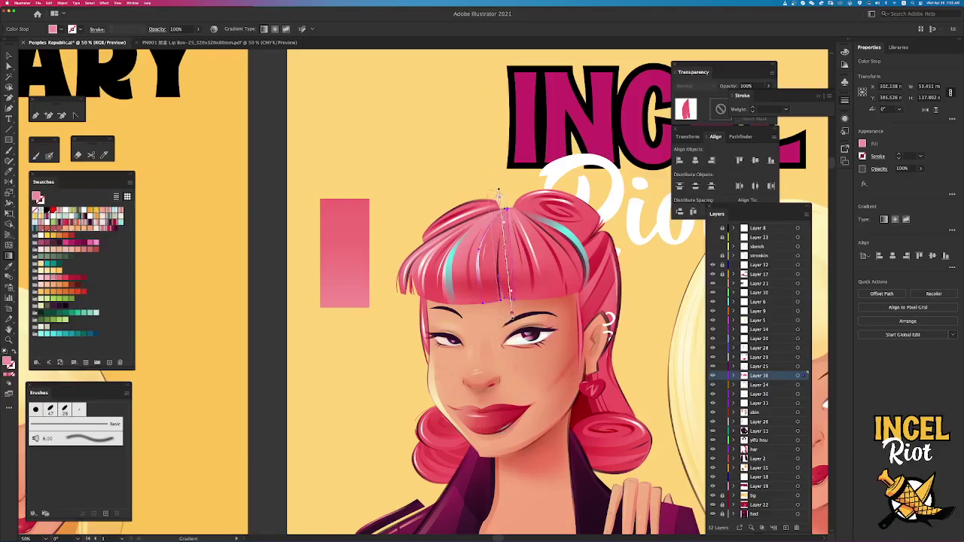
{"action": "left_click_drag", "start_coordinate": [507, 209], "coordinate": [500, 316]}
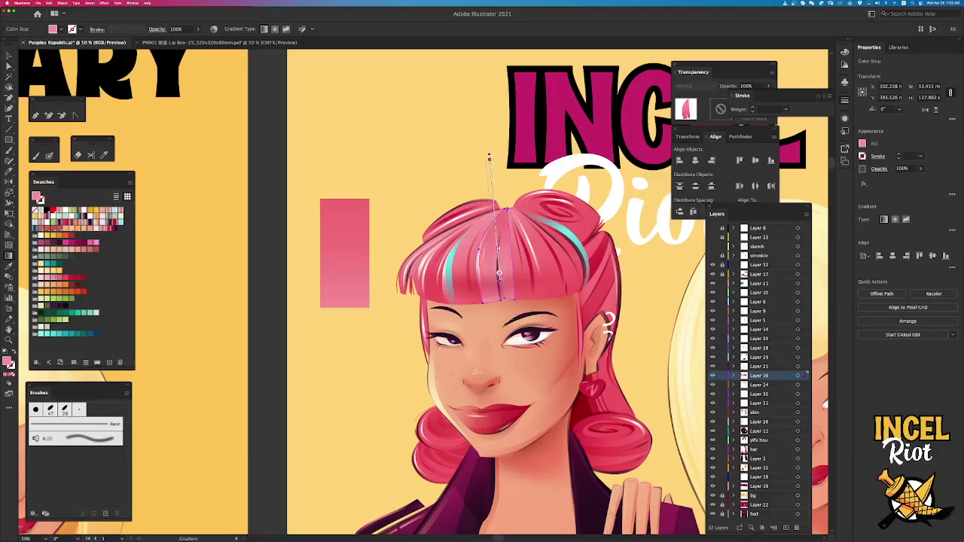
{"action": "mouse_move", "coordinate": [501, 227]}
{"action": "left_mouse_down"}
{"action": "mouse_move", "coordinate": [505, 319]}
{"action": "mouse_move", "coordinate": [494, 188]}
{"action": "left_mouse_up"}
{"action": "left_click", "coordinate": [10, 56]}
{"action": "left_click", "coordinate": [292, 99]}
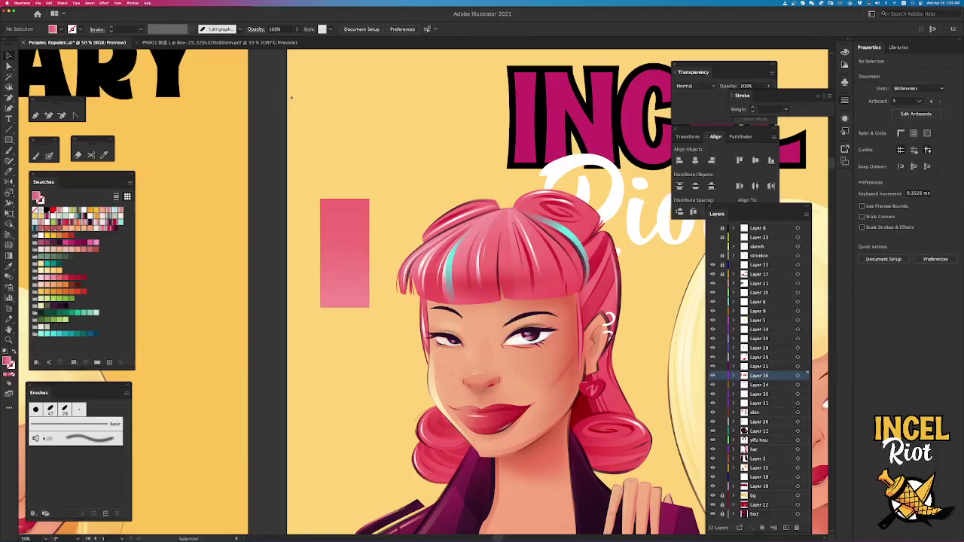
Try Multiply blending at 38% opacity on the central strand of the pink fringe and undo the changes.
{"action": "left_click", "coordinate": [508, 259]}
{"action": "left_click", "coordinate": [695, 85]}
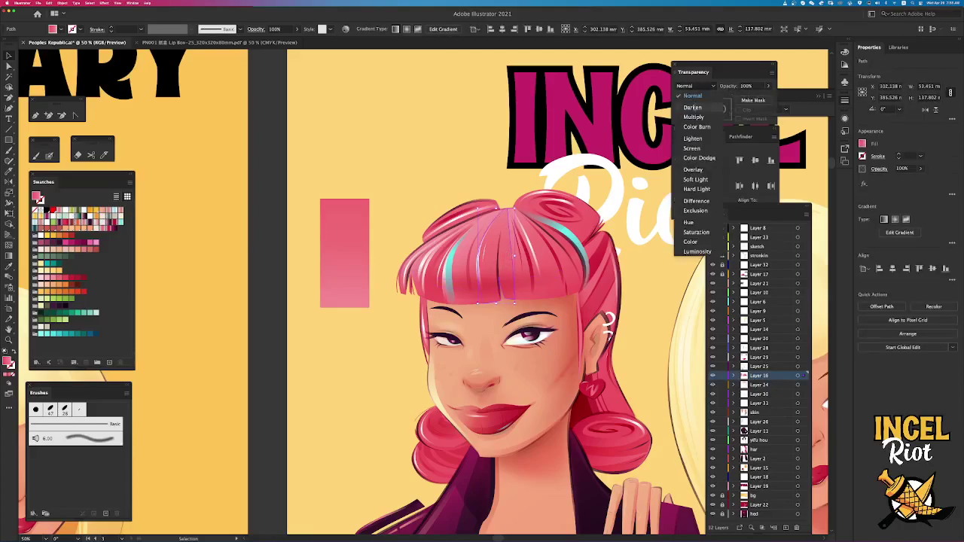
{"action": "left_click", "coordinate": [705, 117]}
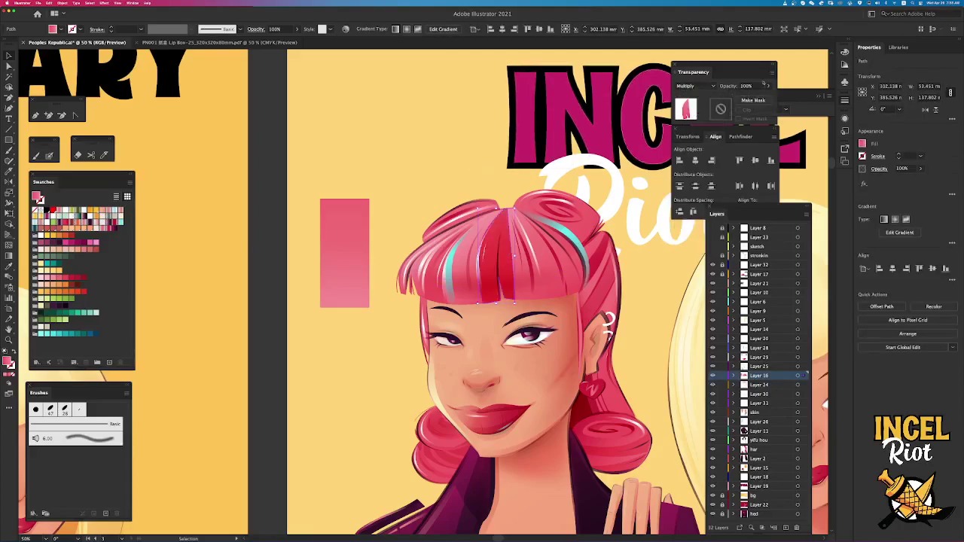
{"action": "left_click", "coordinate": [768, 85]}
{"action": "left_click_drag", "start_coordinate": [768, 97], "coordinate": [746, 97]}
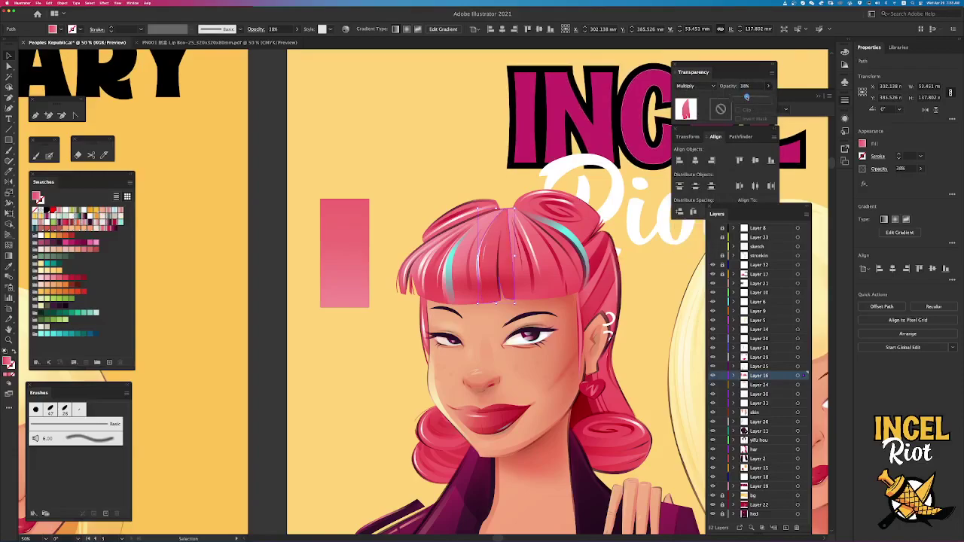
{"action": "left_click", "coordinate": [468, 161]}
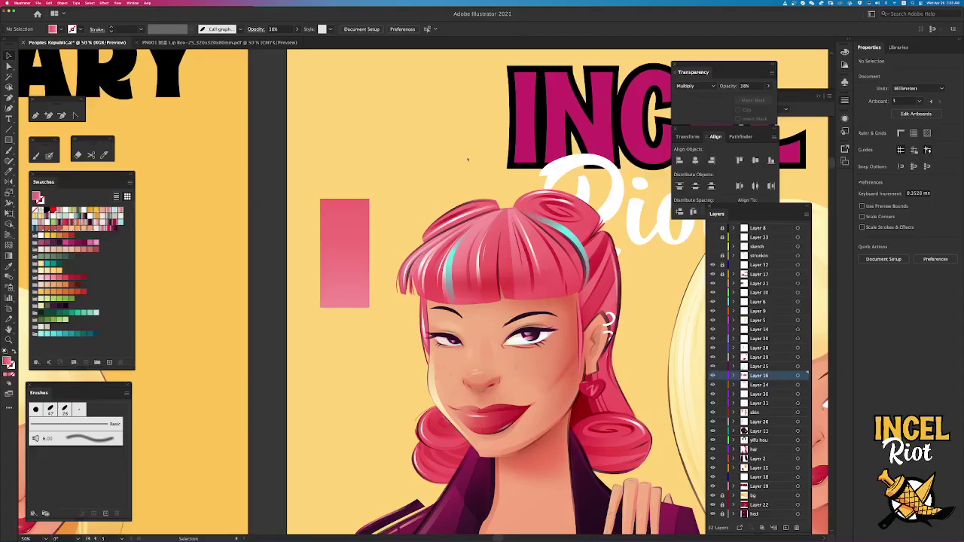
{"action": "key", "text": "super+z"}
{"action": "key", "text": "super+z"}
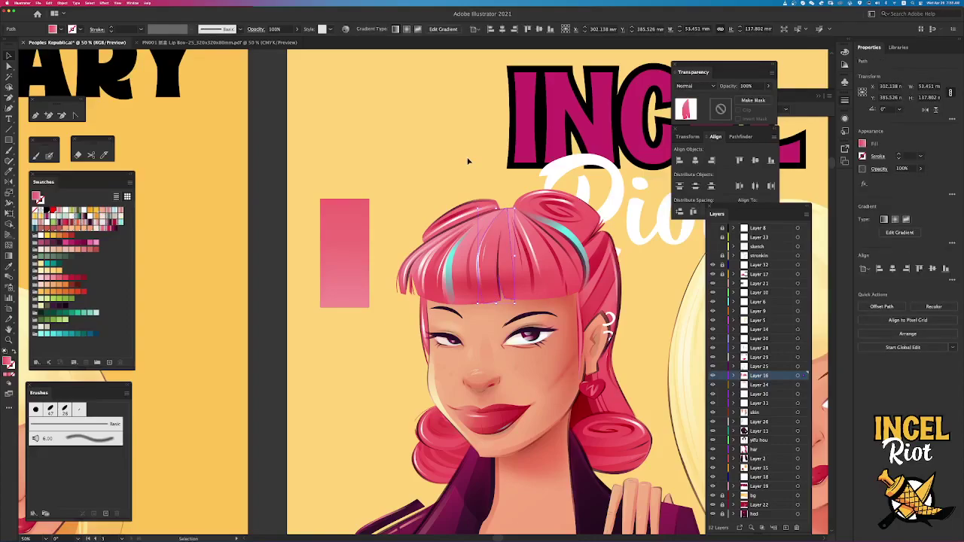
{"action": "left_click", "coordinate": [468, 161]}
{"action": "key", "text": "super+z"}
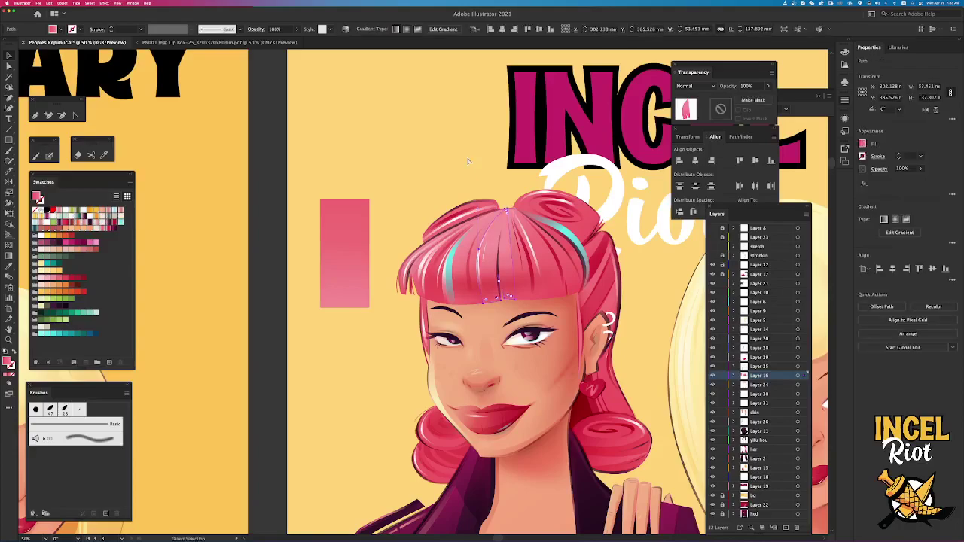
{"action": "key", "text": "v"}
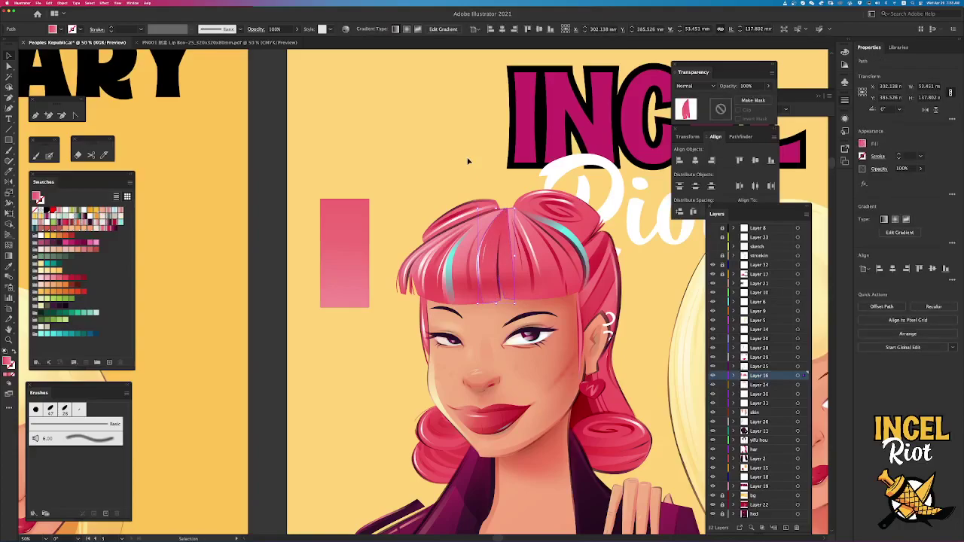
Delete the pink gradient rectangle in the empty area beside the pink hair.
{"action": "left_click", "coordinate": [352, 247]}
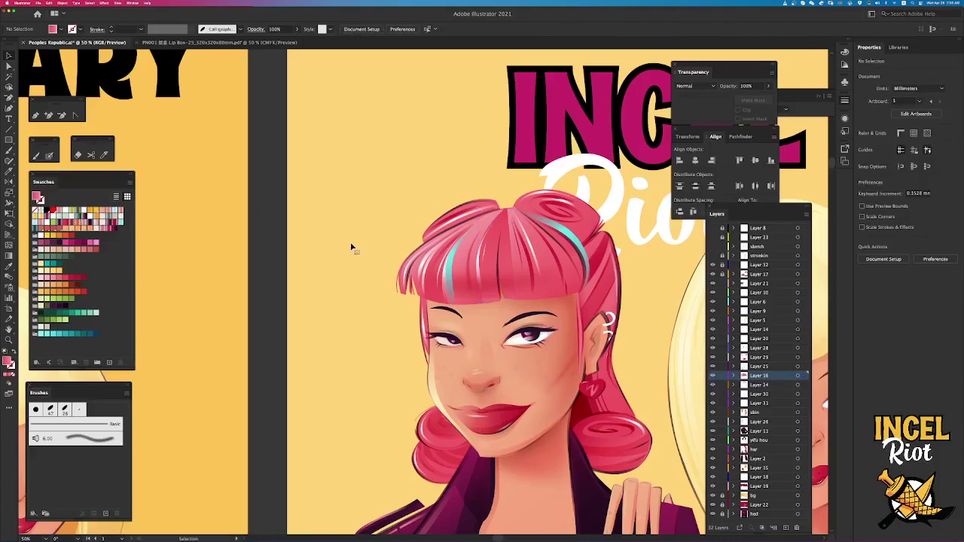
{"action": "scroll", "coordinate": [503, 374], "scroll_direction": "down", "scroll_amount": 2}
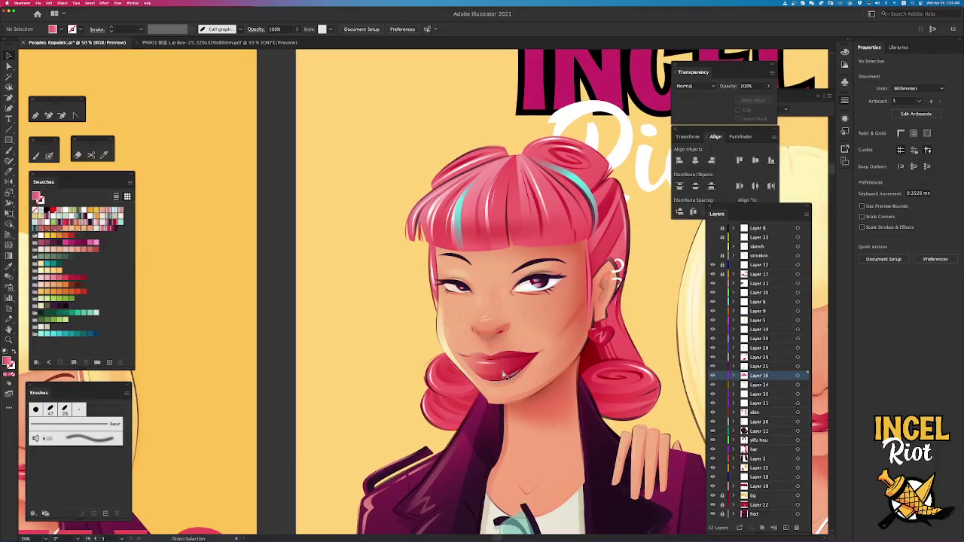
Move the pale highlight strip from the outer edge of the woman's face onto the empty background beside the head.
{"action": "scroll", "coordinate": [503, 375], "scroll_direction": "up", "scroll_amount": 5}
{"action": "left_click_drag", "start_coordinate": [592, 347], "coordinate": [548, 197]}
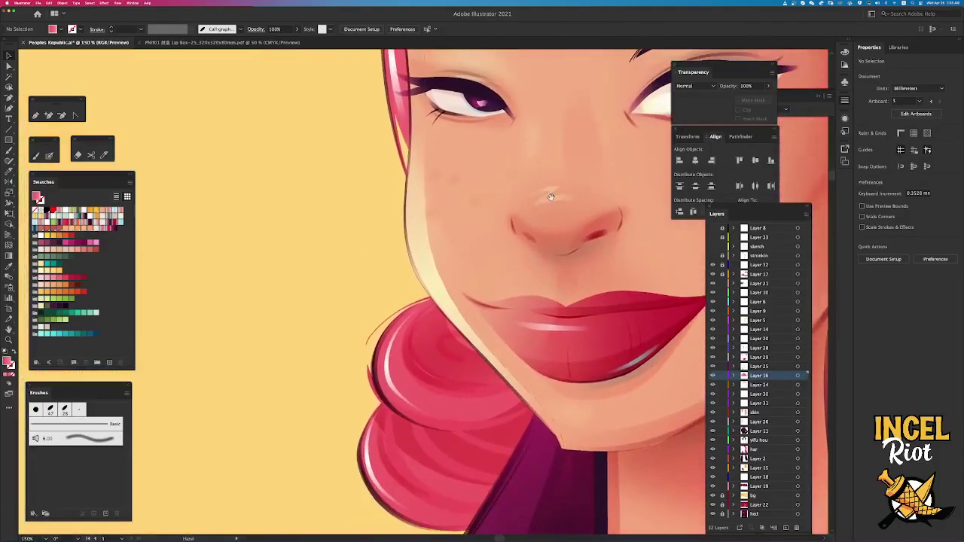
{"action": "left_click", "coordinate": [421, 126]}
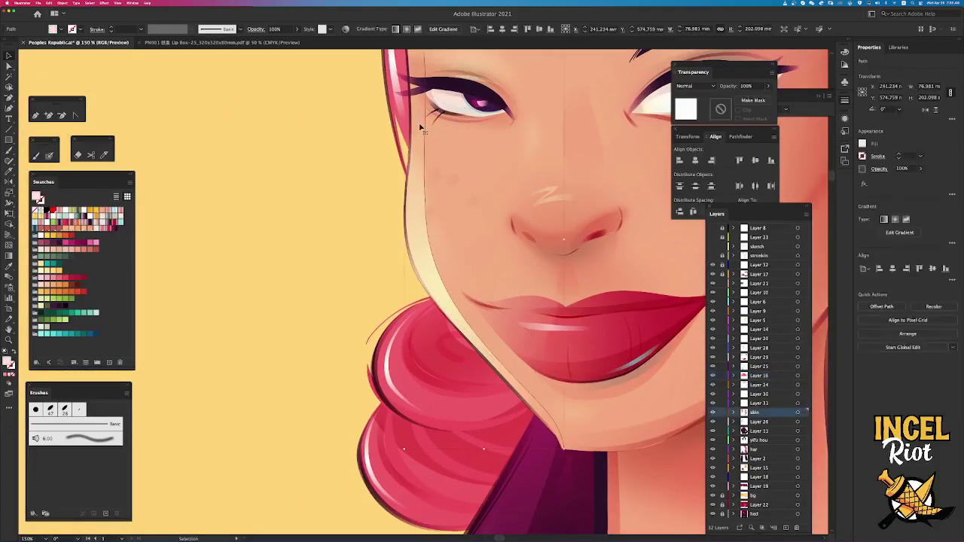
{"action": "key", "text": "super+minus"}
{"action": "key", "text": "super+minus"}
{"action": "key", "text": "super+minus"}
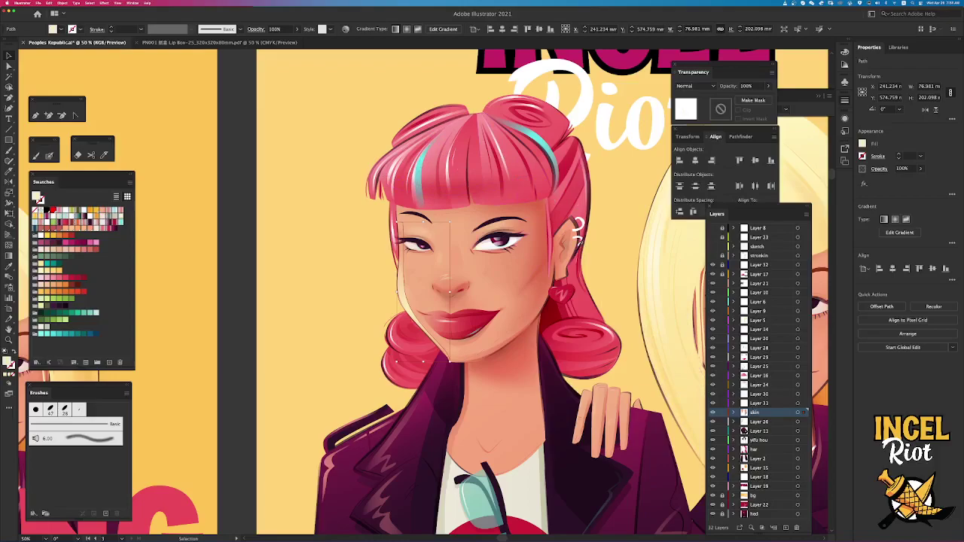
{"action": "left_click", "coordinate": [610, 233]}
{"action": "key", "text": "super+equal"}
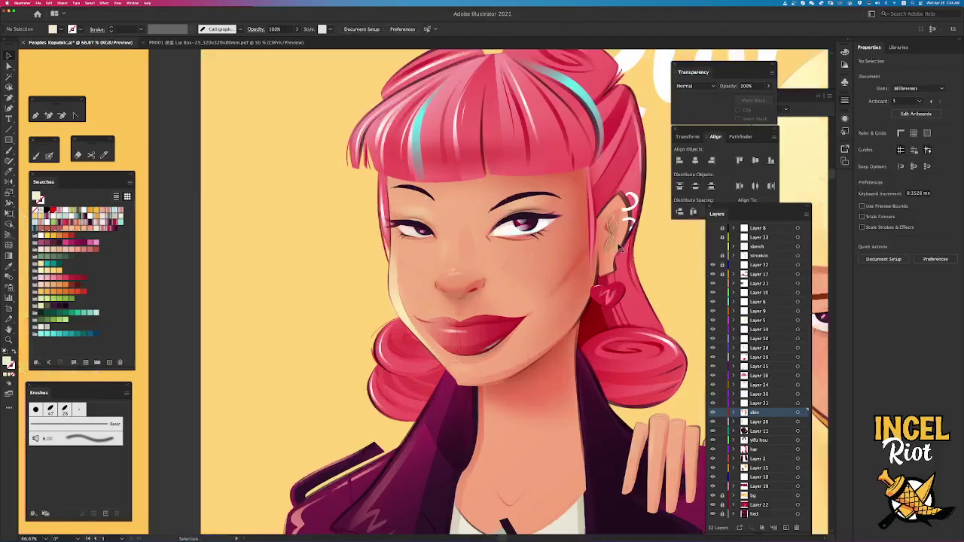
{"action": "left_click", "coordinate": [397, 249]}
{"action": "left_click_drag", "start_coordinate": [397, 249], "coordinate": [253, 211]}
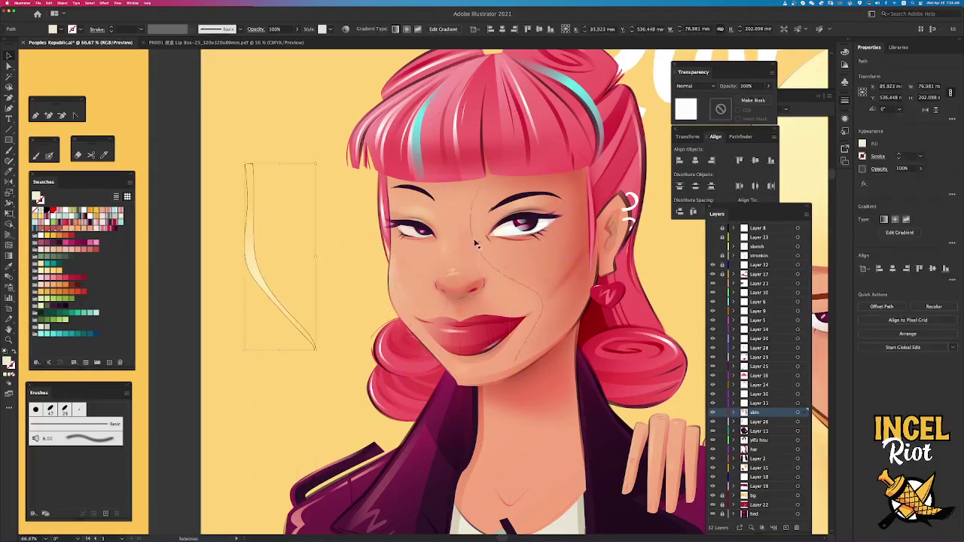
Try moving the base face shape off the head and undo the move.
{"action": "left_click", "coordinate": [450, 213]}
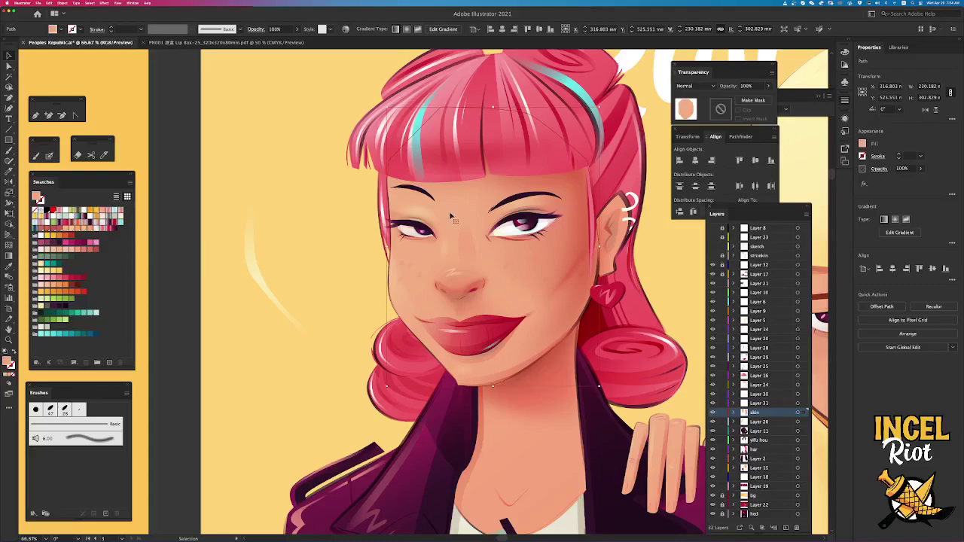
{"action": "left_click", "coordinate": [475, 240]}
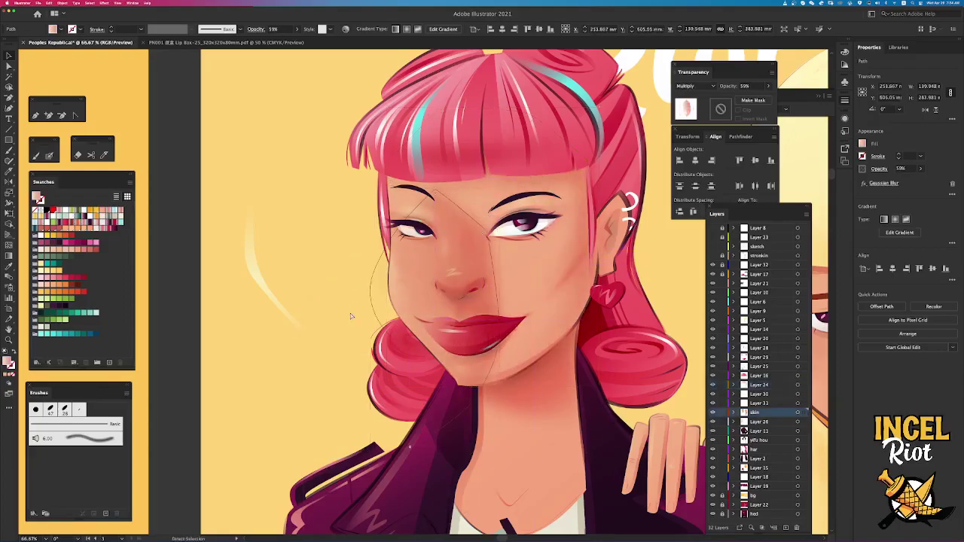
{"action": "left_click", "coordinate": [457, 217]}
{"action": "left_click_drag", "start_coordinate": [455, 218], "coordinate": [332, 360]}
{"action": "key", "text": "super+z"}
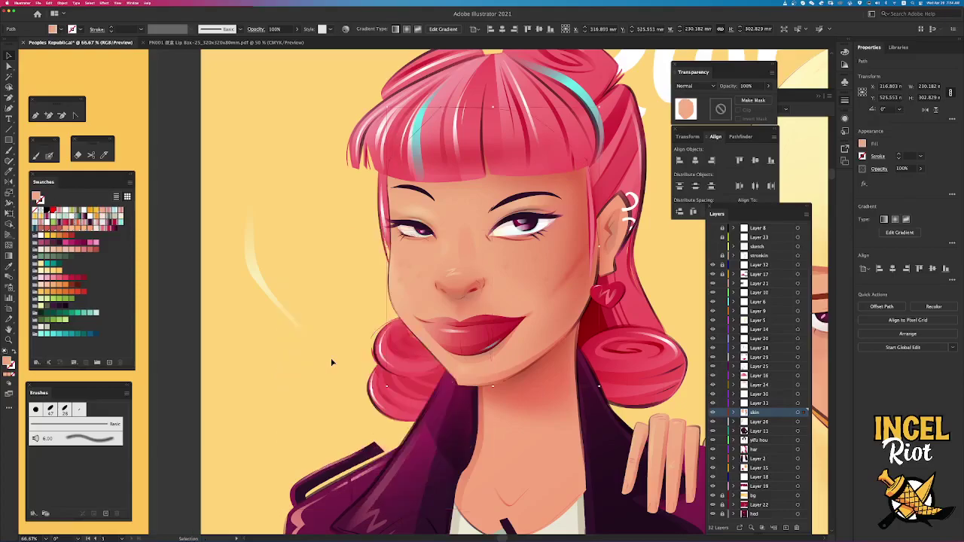
Cut a narrow strip off the face shape with the Knife, following the cheek edge from under the fringe to the chin.
{"action": "left_click", "coordinate": [104, 154]}
{"action": "mouse_move", "coordinate": [400, 170]}
{"action": "left_mouse_down"}
{"action": "mouse_move", "coordinate": [403, 297]}
{"action": "mouse_move", "coordinate": [459, 382]}
{"action": "mouse_move", "coordinate": [461, 439]}
{"action": "left_mouse_up"}
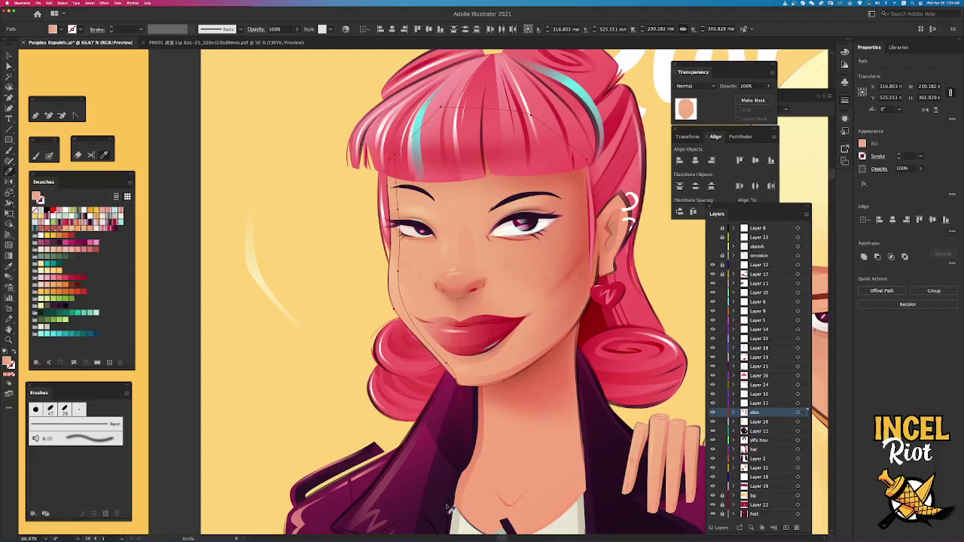
{"action": "key", "text": "a"}
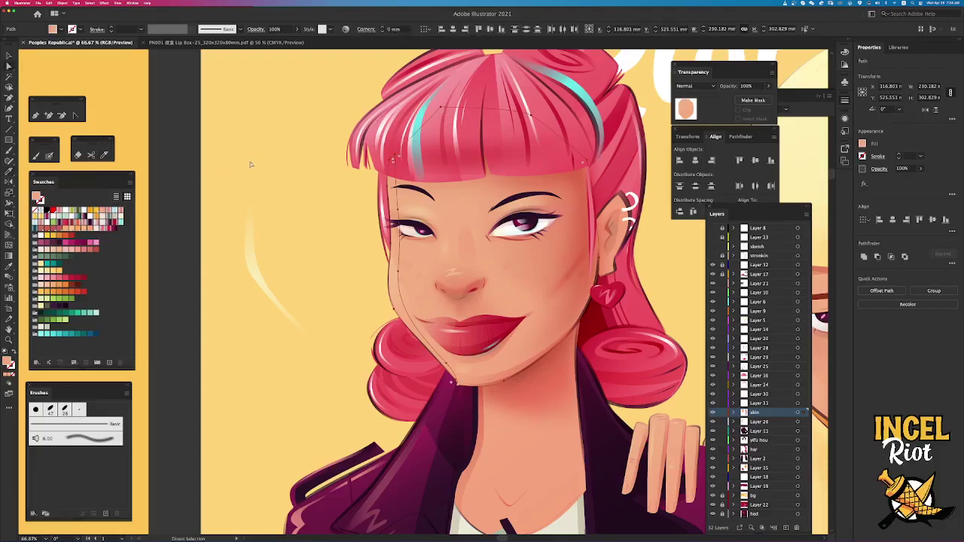
{"action": "left_click", "coordinate": [257, 179]}
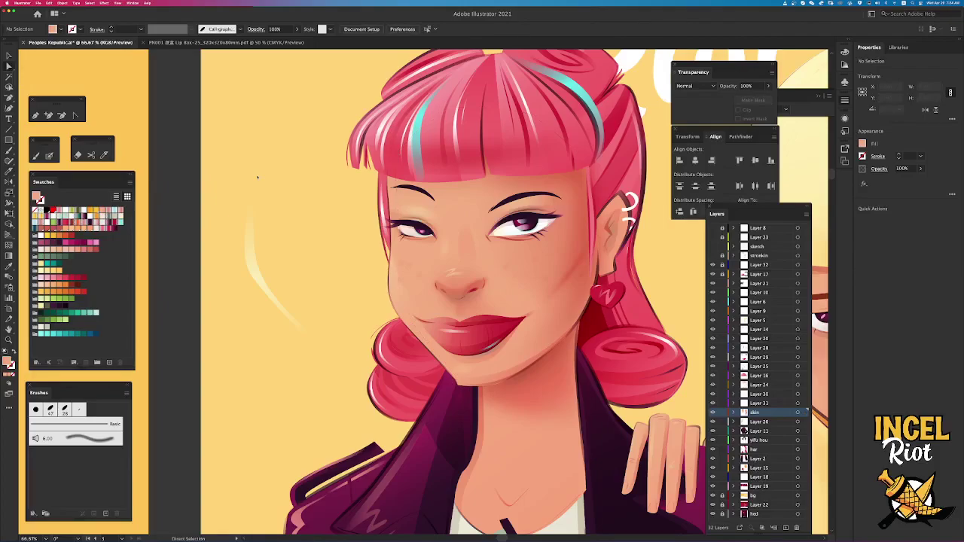
{"action": "left_click", "coordinate": [464, 212]}
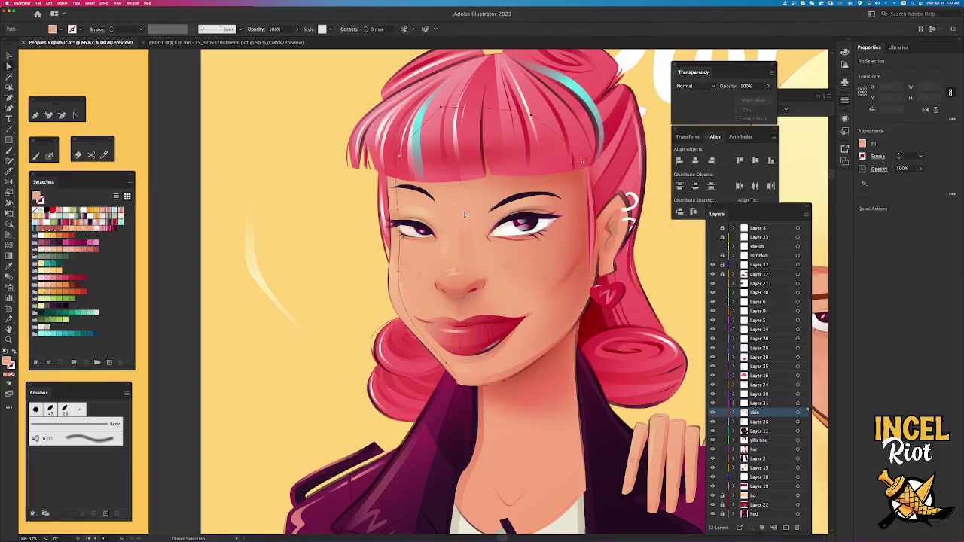
{"action": "key", "text": "super+shift+a"}
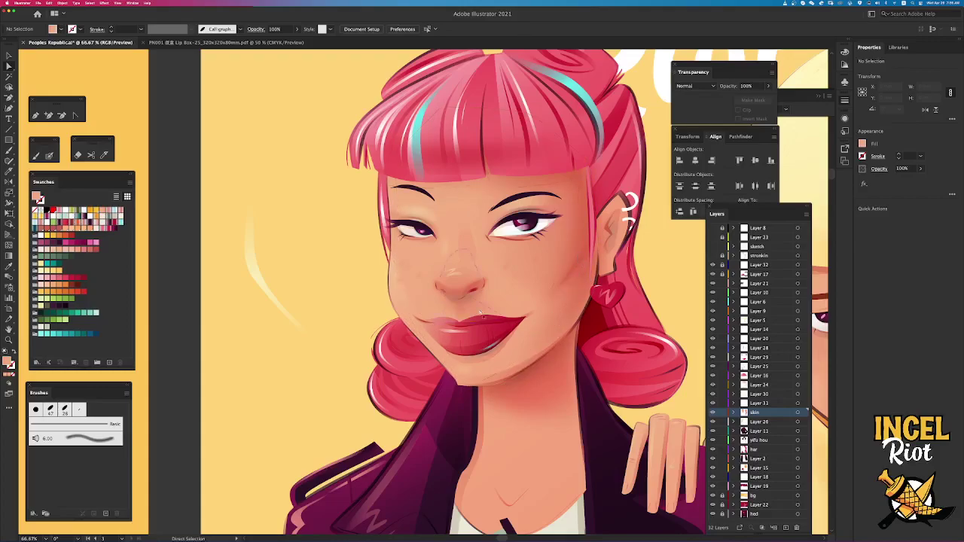
Fill the newly cut face strip with a pale fading gradient and run the gradient from the fringe down towards the chin.
{"action": "left_click", "coordinate": [395, 245]}
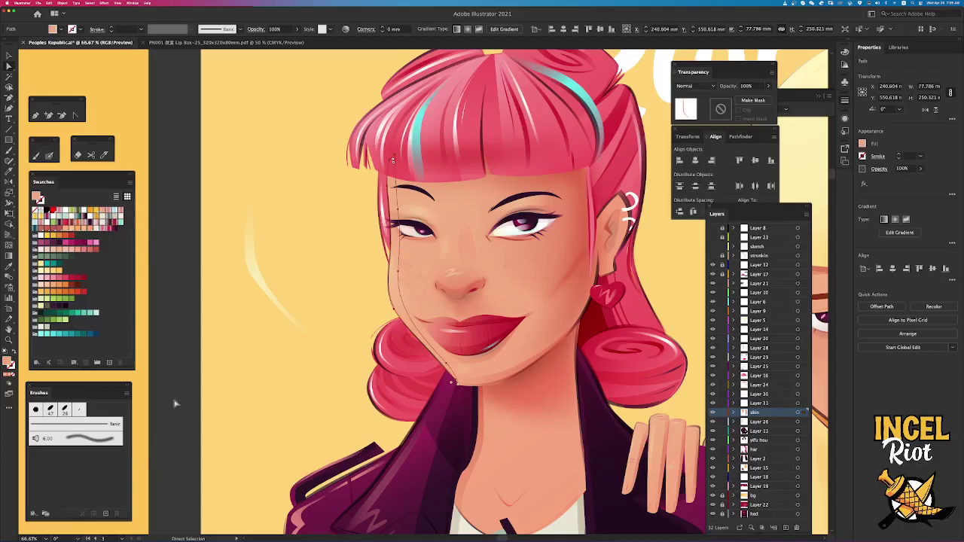
{"action": "left_click", "coordinate": [102, 216]}
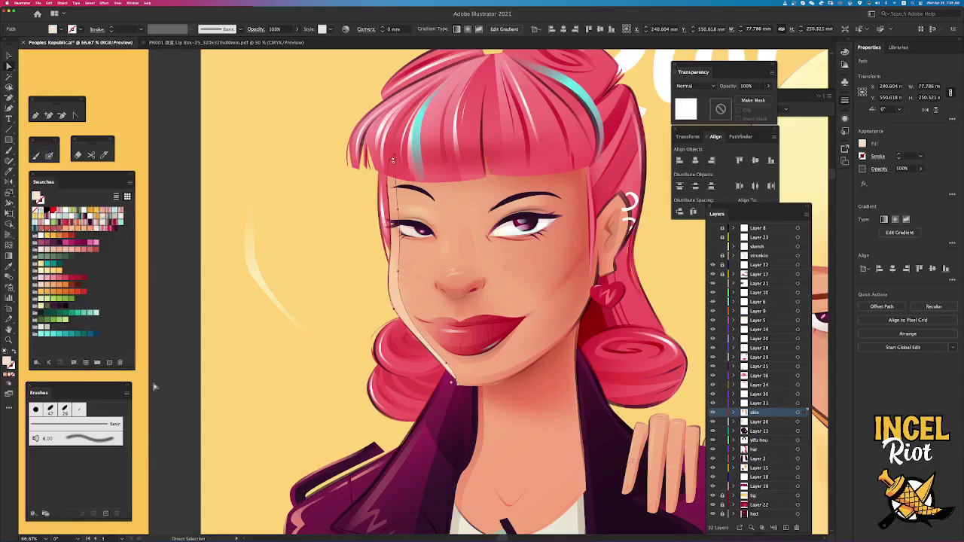
{"action": "key", "text": "g"}
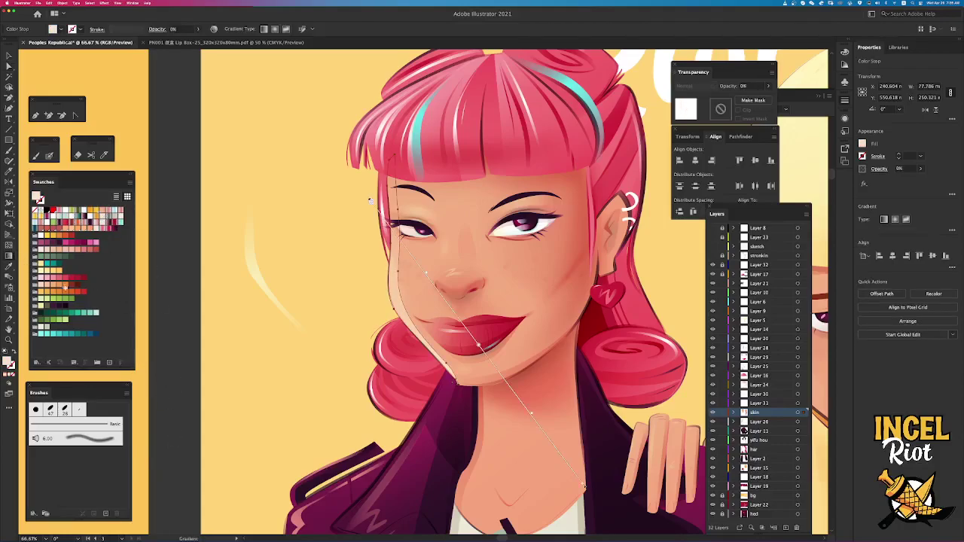
{"action": "mouse_move", "coordinate": [392, 156]}
{"action": "left_mouse_down"}
{"action": "mouse_move", "coordinate": [418, 331]}
{"action": "mouse_move", "coordinate": [454, 388]}
{"action": "mouse_move", "coordinate": [439, 391]}
{"action": "left_mouse_up"}
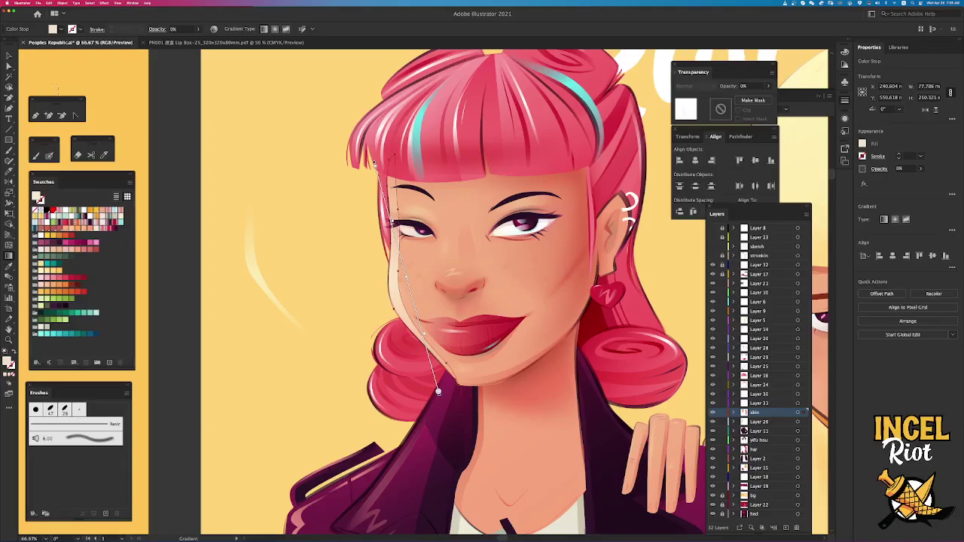
Give the newly cut face strip the same cream gradient as the highlight strip on the background beside the head.
{"action": "key", "text": "v"}
{"action": "left_click", "coordinate": [252, 265]}
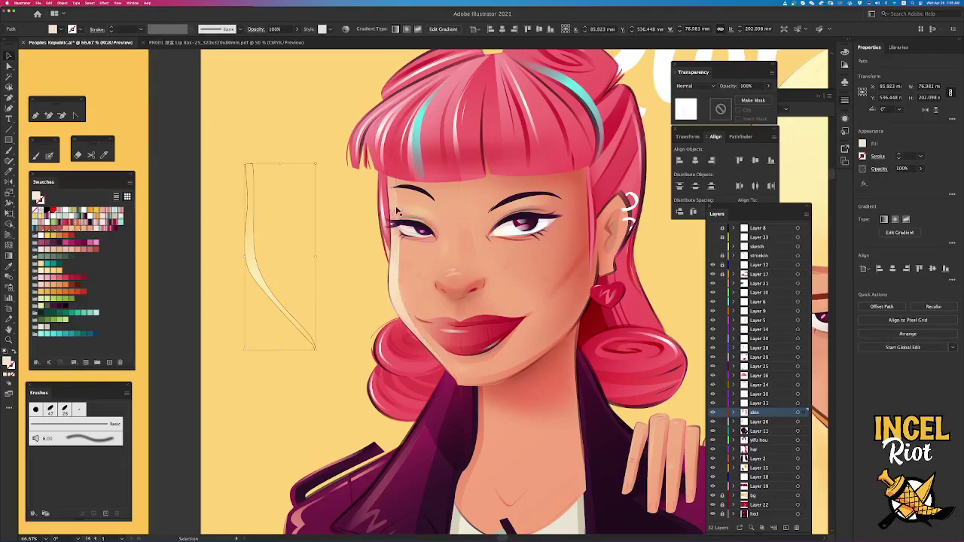
{"action": "left_click", "coordinate": [400, 254]}
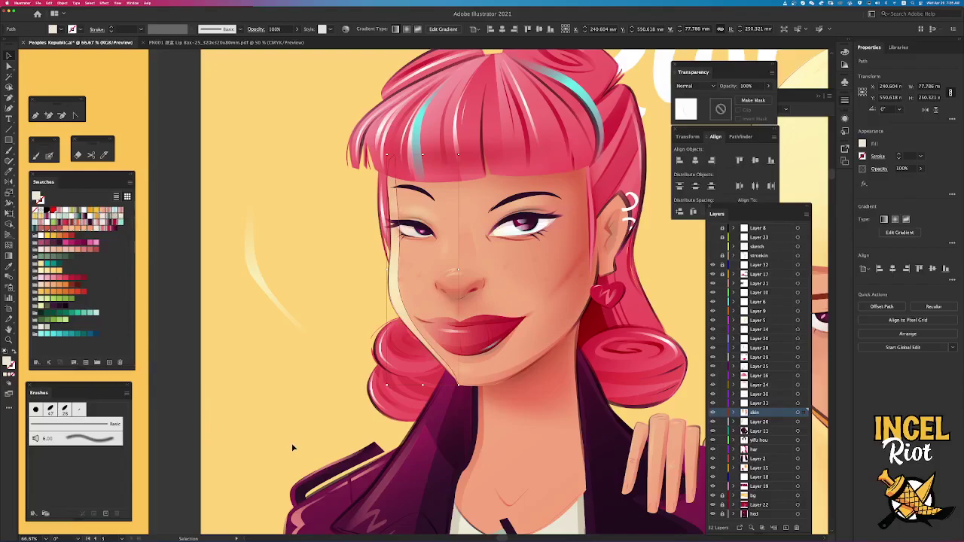
{"action": "left_click", "coordinate": [302, 410]}
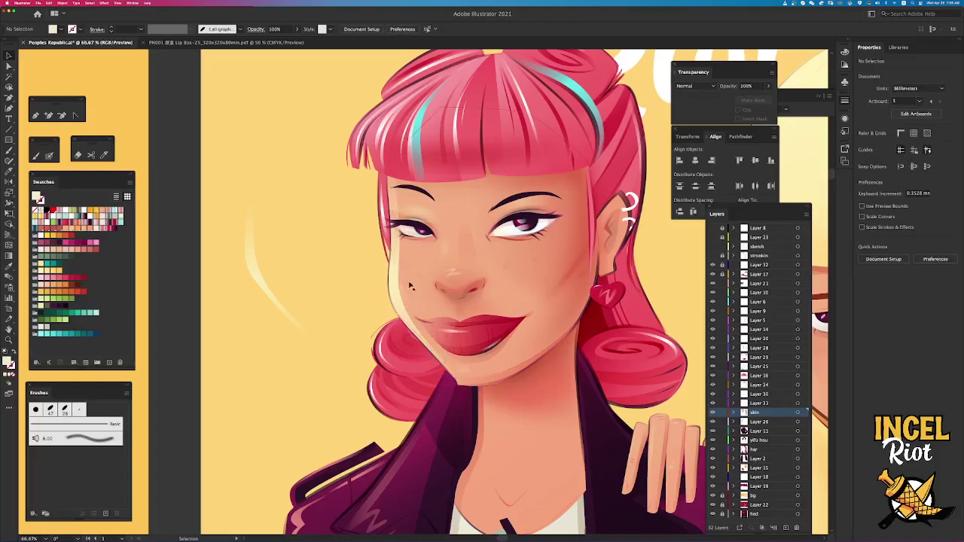
{"action": "left_click", "coordinate": [398, 254]}
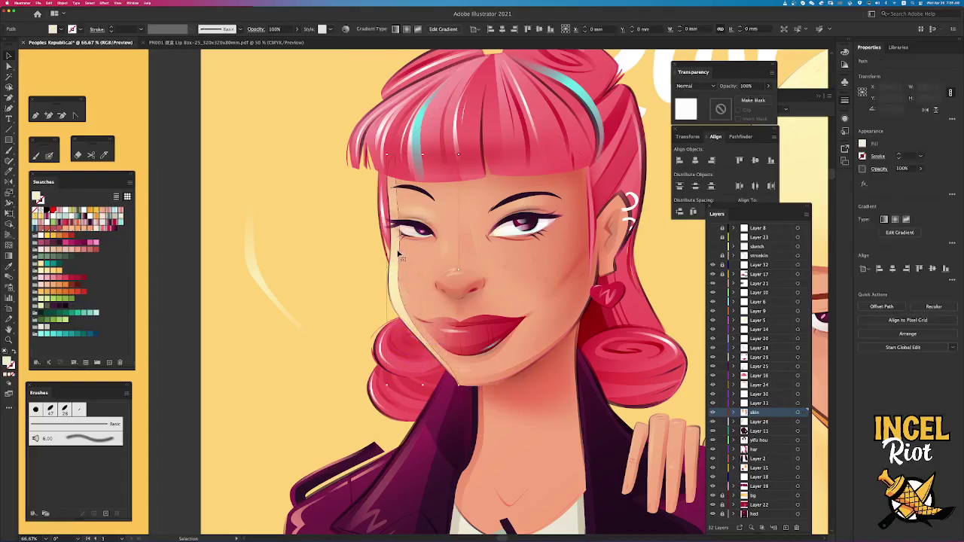
Cut the cream highlight strip crosswise with the Knife, just below the outer corner of the eye at the face edge.
{"action": "left_click", "coordinate": [106, 156]}
{"action": "left_click_drag", "start_coordinate": [401, 230], "coordinate": [386, 243]}
{"action": "left_click", "coordinate": [12, 56]}
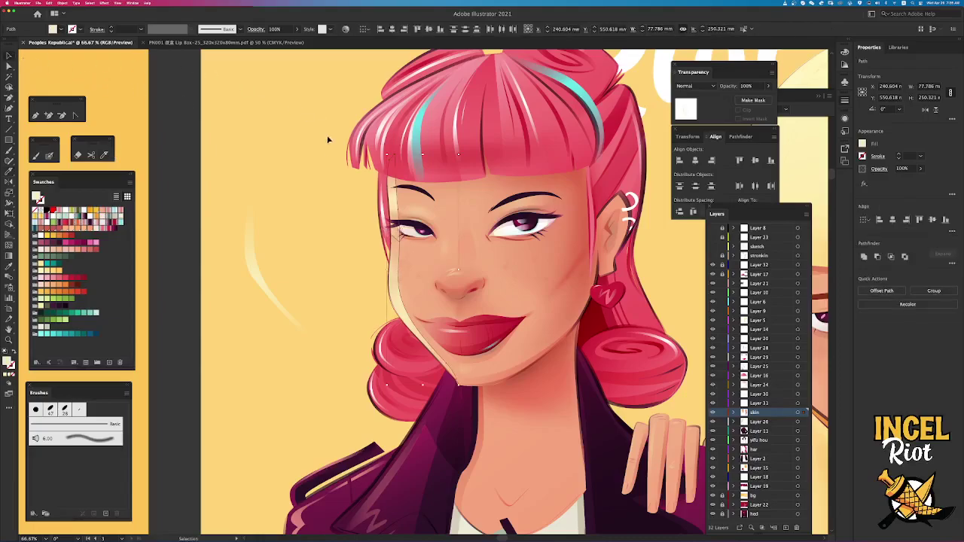
{"action": "left_click", "coordinate": [322, 183]}
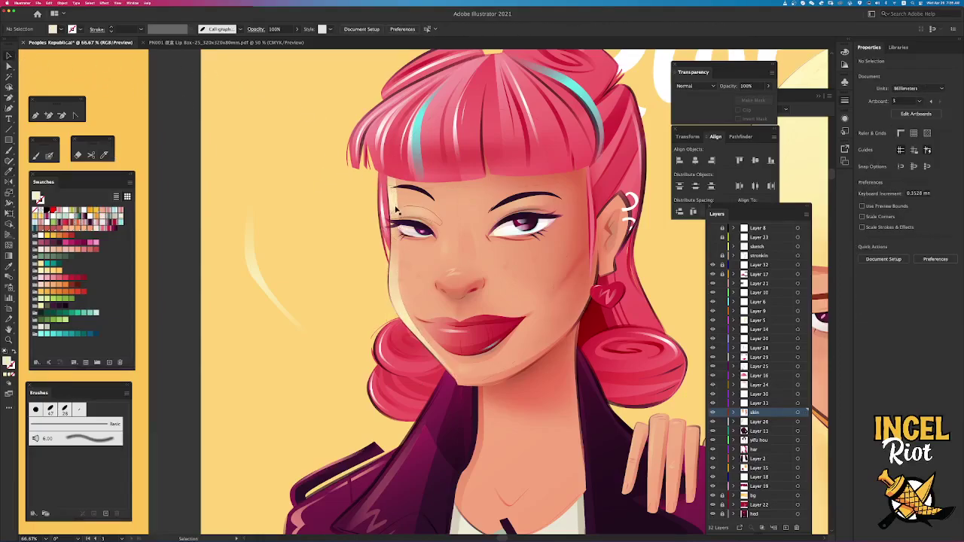
Try moving the upper piece of the cut highlight strip off the face onto the background and undo the move.
{"action": "left_click", "coordinate": [392, 203]}
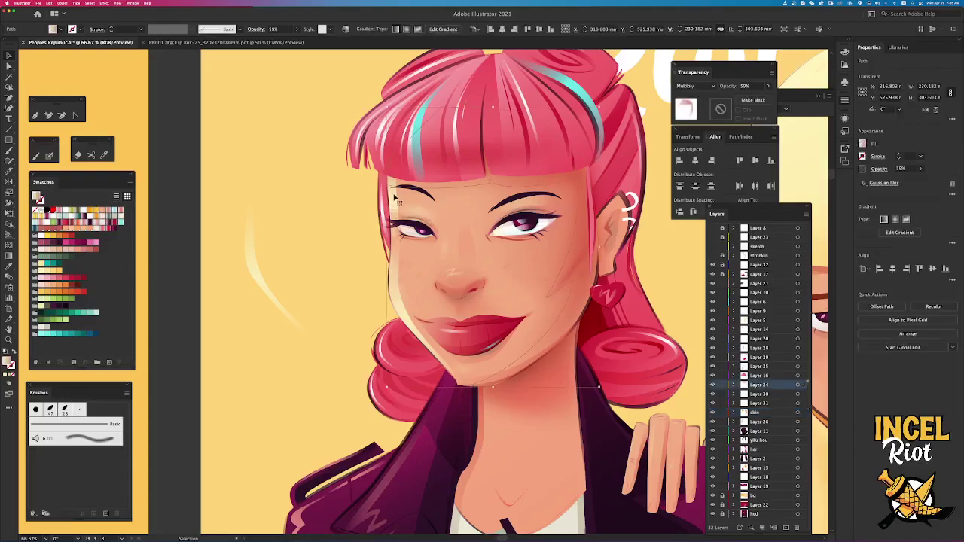
{"action": "scroll", "coordinate": [395, 199], "scroll_direction": "up", "scroll_amount": 3}
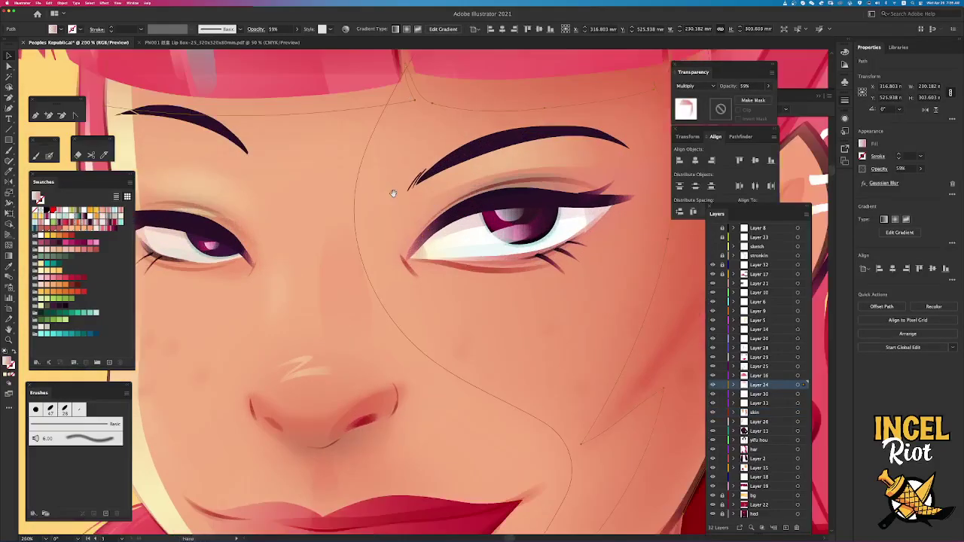
{"action": "scroll", "coordinate": [391, 194], "scroll_direction": "down", "scroll_amount": 1}
{"action": "left_click_drag", "start_coordinate": [415, 273], "coordinate": [713, 390]}
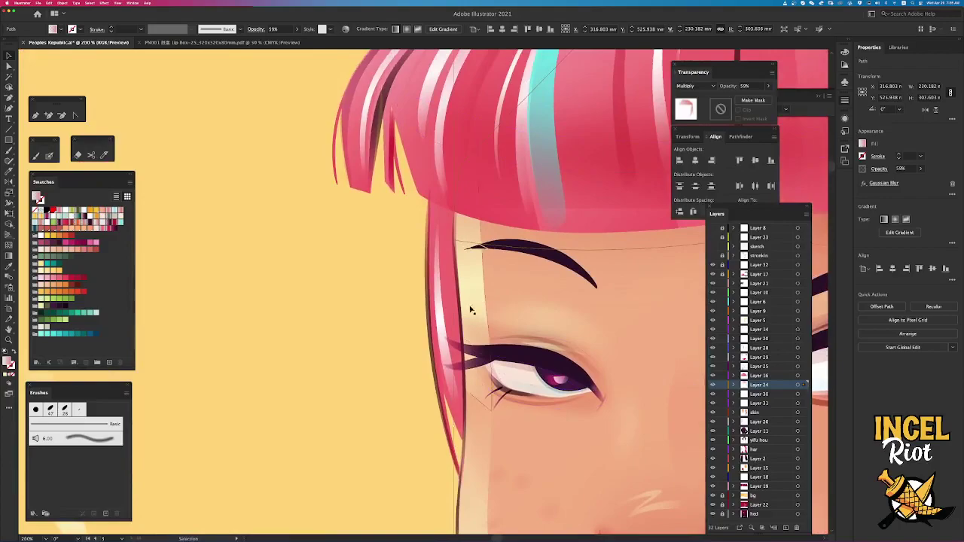
{"action": "left_click", "coordinate": [413, 321]}
{"action": "left_click", "coordinate": [467, 274]}
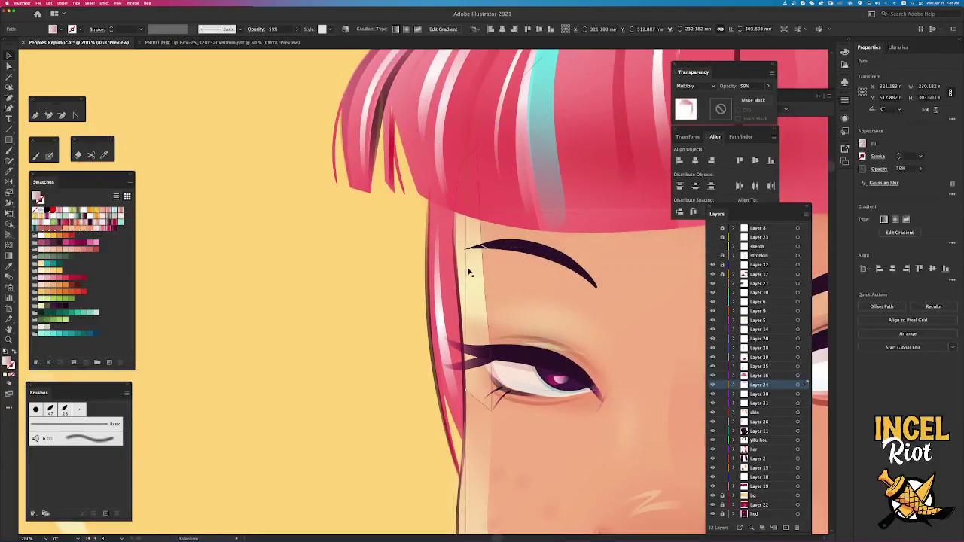
{"action": "left_click_drag", "start_coordinate": [467, 278], "coordinate": [301, 320]}
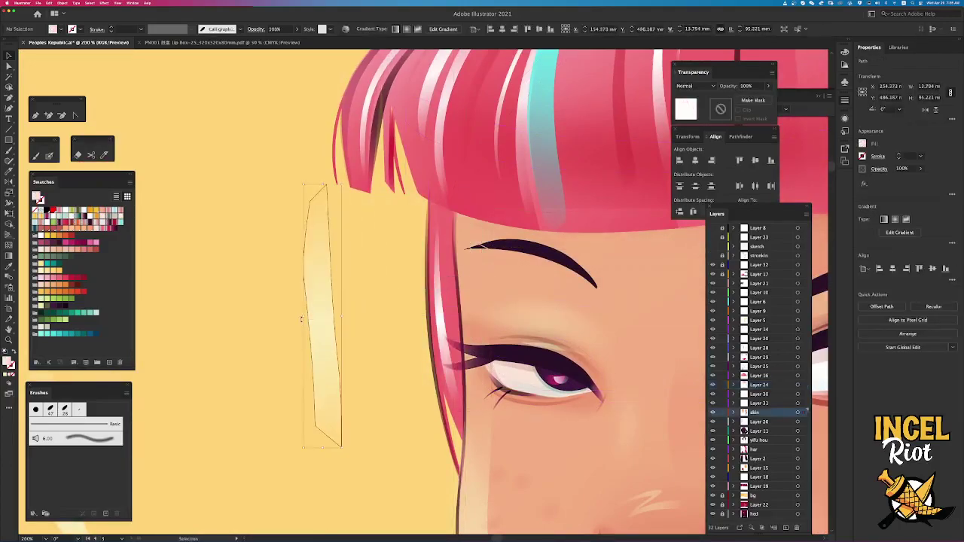
{"action": "key", "text": "super+z"}
{"action": "key", "text": "super+shift+z"}
{"action": "key", "text": "super+z"}
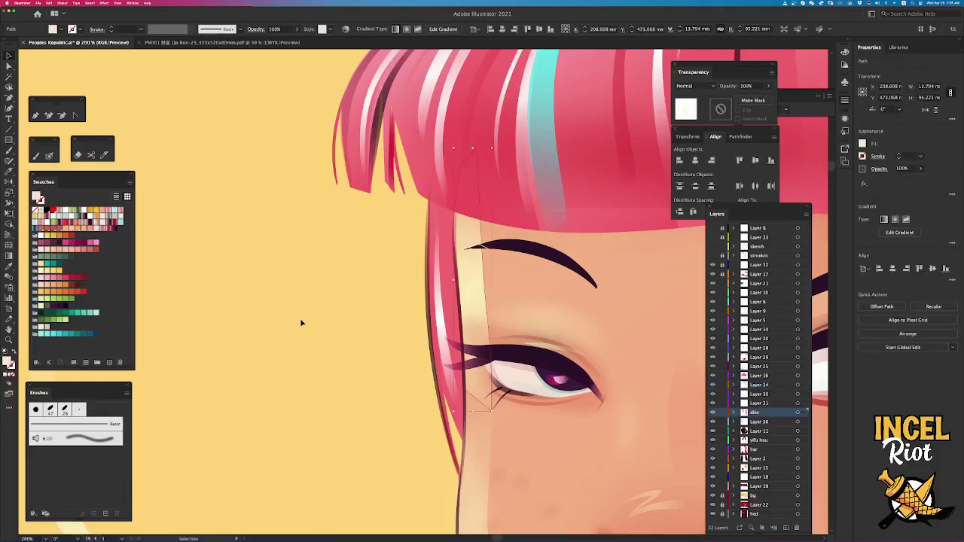
{"action": "key", "text": "super+z"}
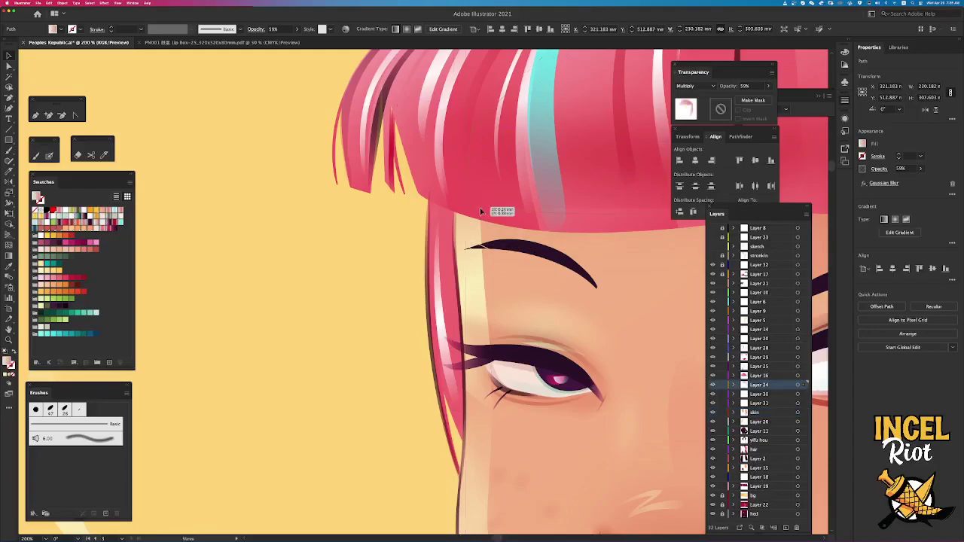
Move the upper piece of the highlight strip, between the fringe and the eye, off the face and delete it.
{"action": "left_click", "coordinate": [485, 300]}
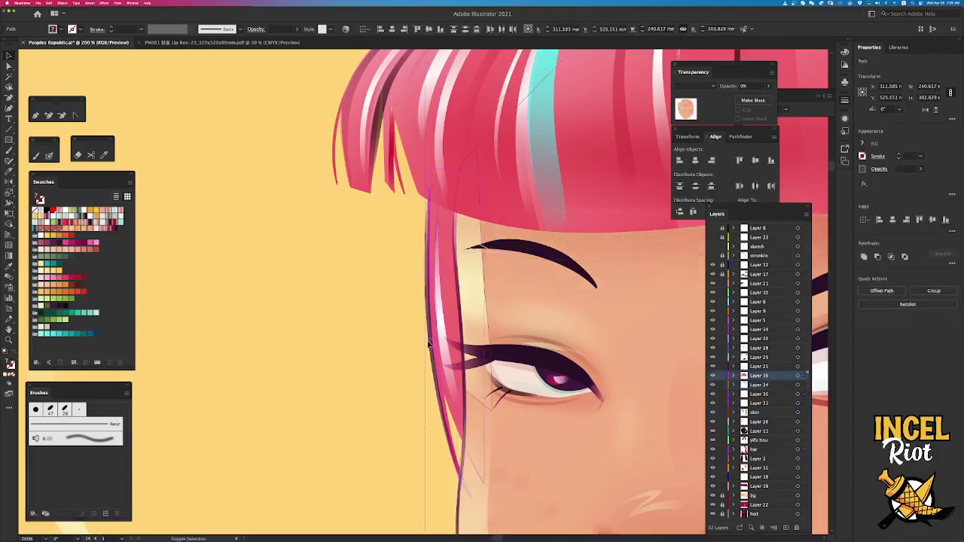
{"action": "left_click", "coordinate": [493, 406]}
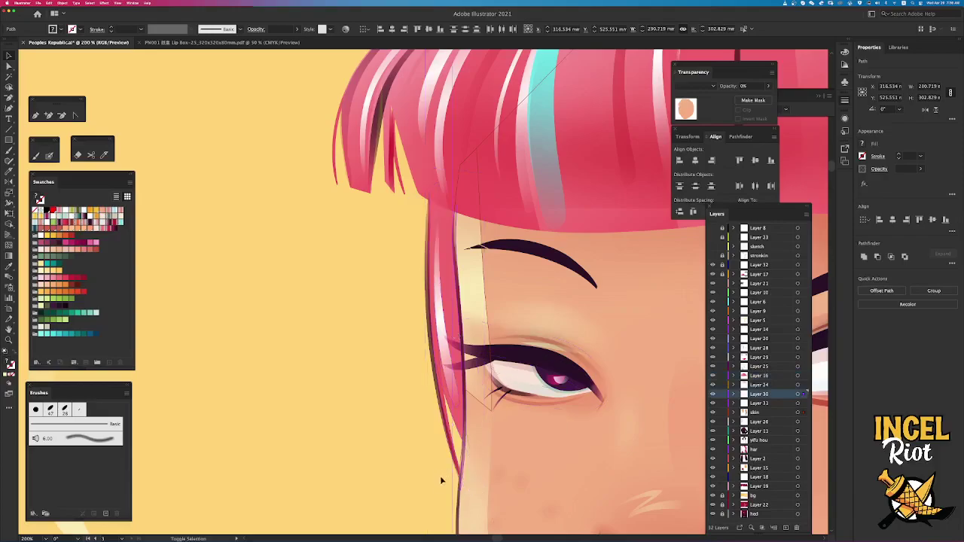
{"action": "left_click", "coordinate": [476, 501]}
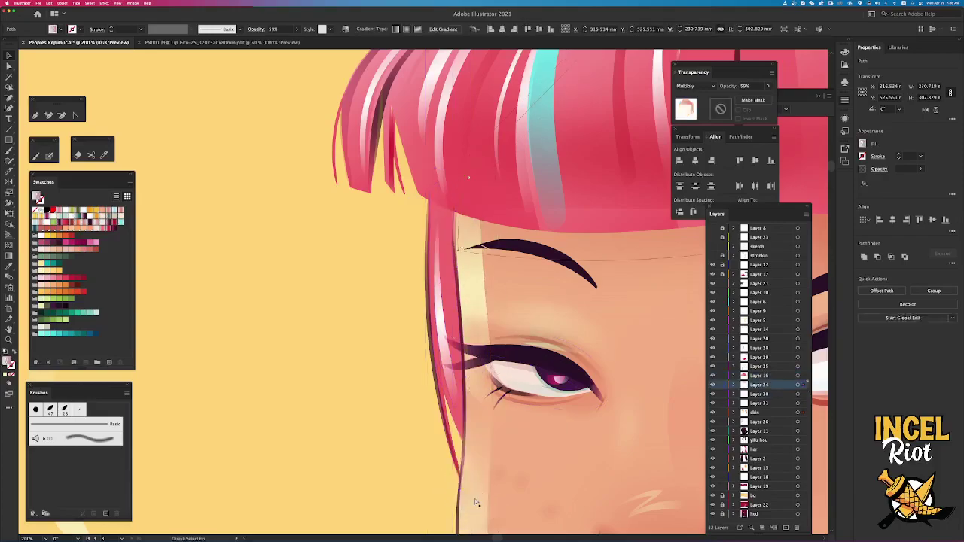
{"action": "left_click_drag", "start_coordinate": [475, 501], "coordinate": [315, 282]}
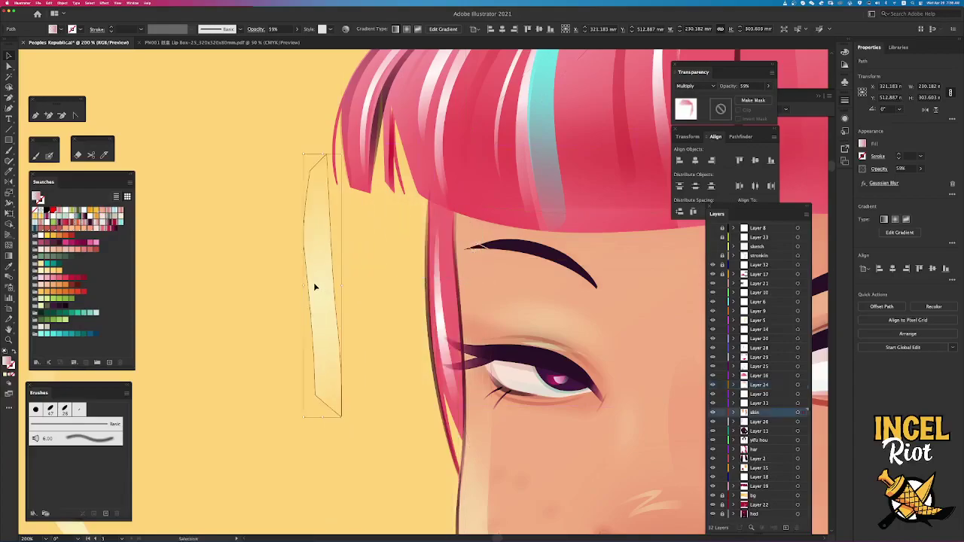
{"action": "key", "text": "Delete"}
Try trimming the inner edge of the remaining cheek highlight strip with the Eraser, from the eye down to the chin.
{"action": "scroll", "coordinate": [315, 286], "scroll_direction": "down", "scroll_amount": 6}
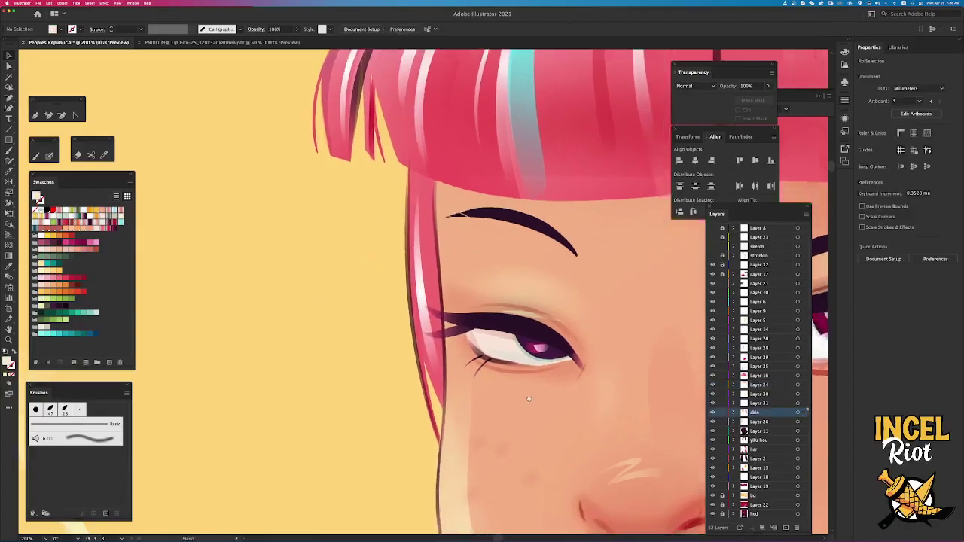
{"action": "scroll", "coordinate": [315, 287], "scroll_direction": "right", "scroll_amount": 3}
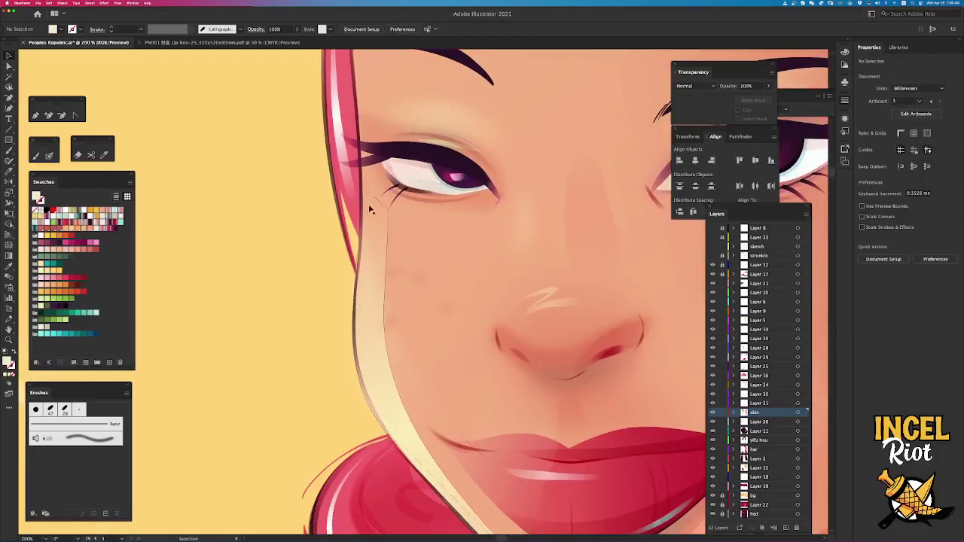
{"action": "key", "text": "ctrl+minus"}
{"action": "key", "text": "ctrl+minus"}
{"action": "key", "text": "ctrl+minus"}
{"action": "key", "text": "ctrl+minus"}
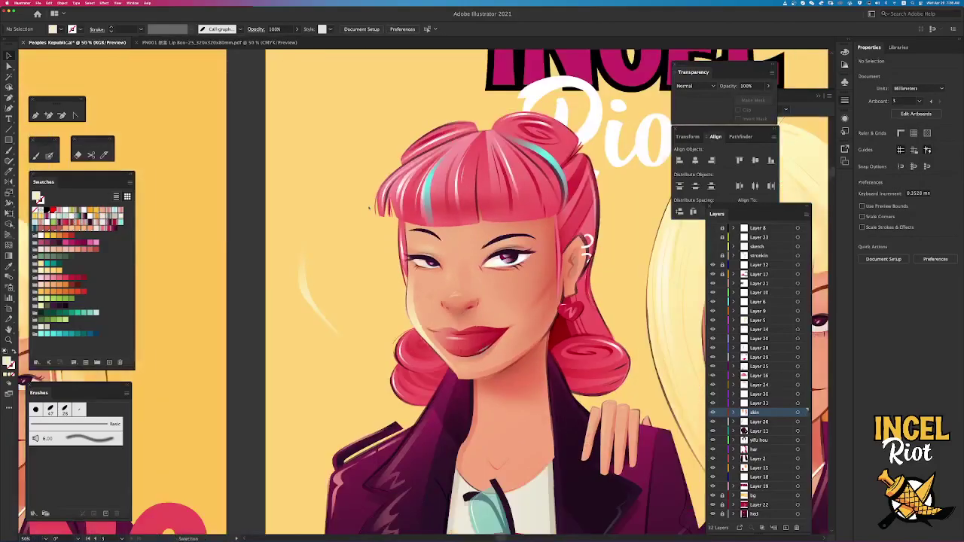
{"action": "left_click", "coordinate": [9, 66]}
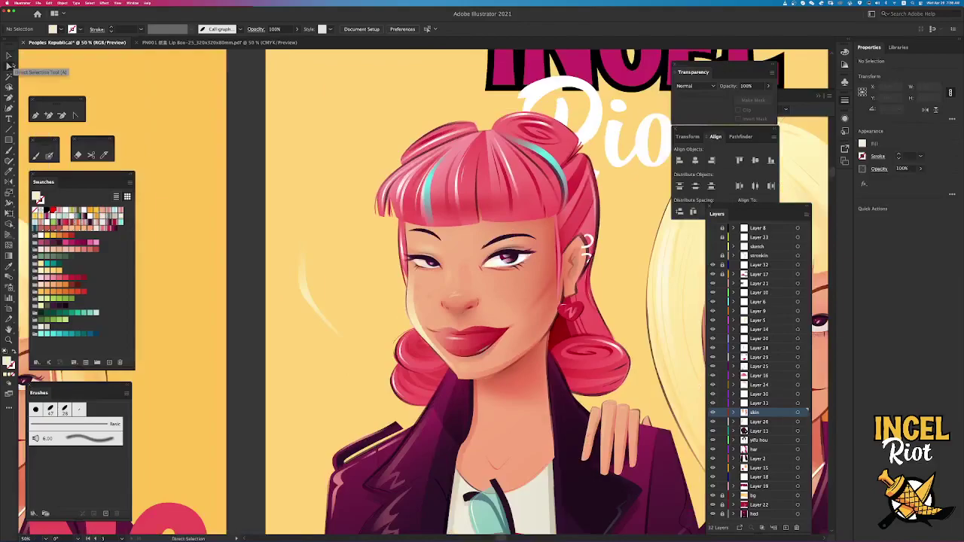
{"action": "key", "text": "ctrl+plus"}
{"action": "key", "text": "ctrl+plus"}
{"action": "key", "text": "ctrl+plus"}
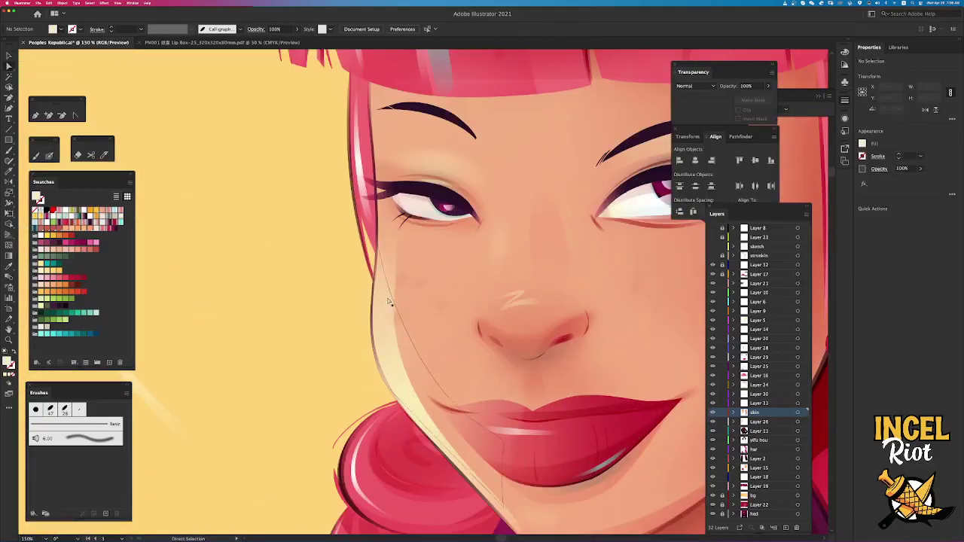
{"action": "left_click", "coordinate": [389, 231]}
{"action": "left_click", "coordinate": [77, 155]}
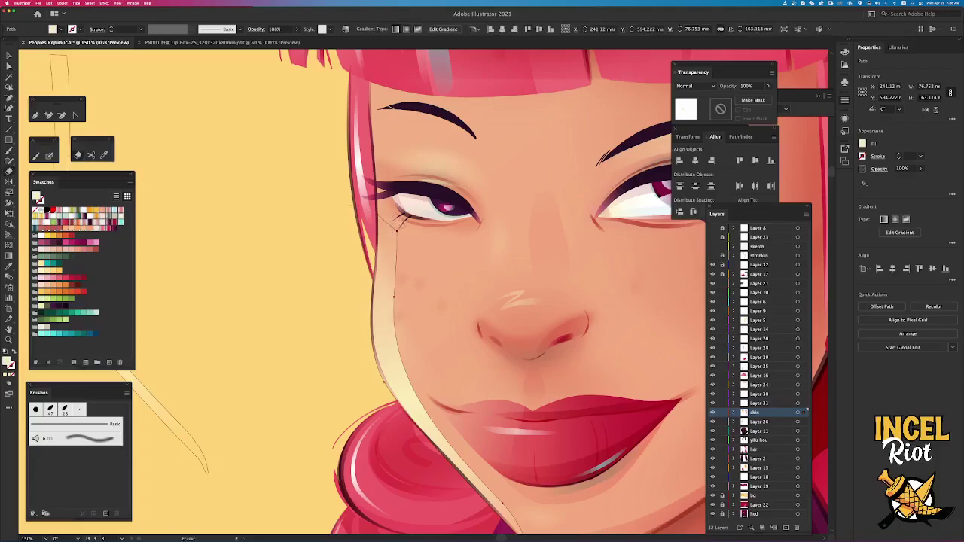
{"action": "mouse_move", "coordinate": [401, 215]}
{"action": "left_mouse_down"}
{"action": "mouse_move", "coordinate": [398, 320]}
{"action": "mouse_move", "coordinate": [413, 383]}
{"action": "mouse_move", "coordinate": [525, 520]}
{"action": "left_mouse_up"}
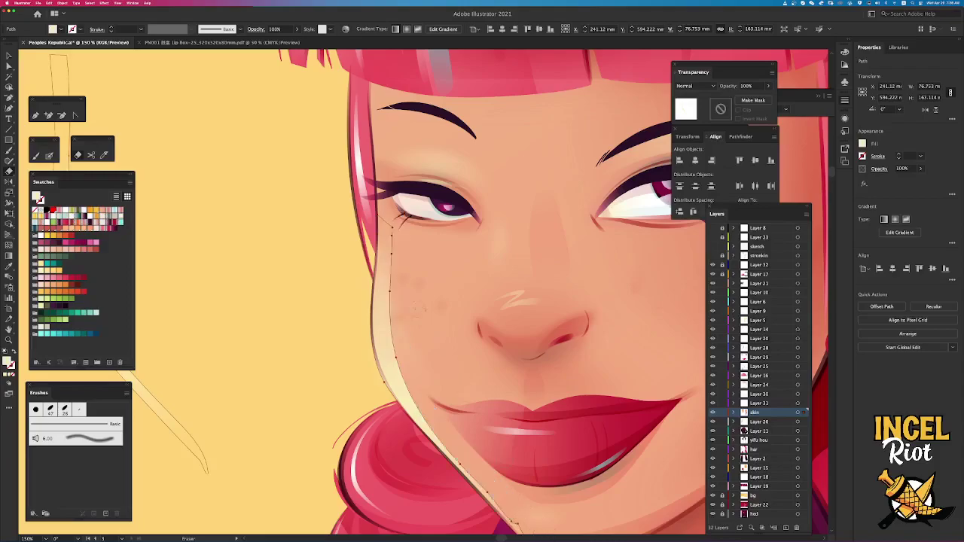
{"action": "scroll", "coordinate": [450, 367], "scroll_direction": "down", "scroll_amount": 5}
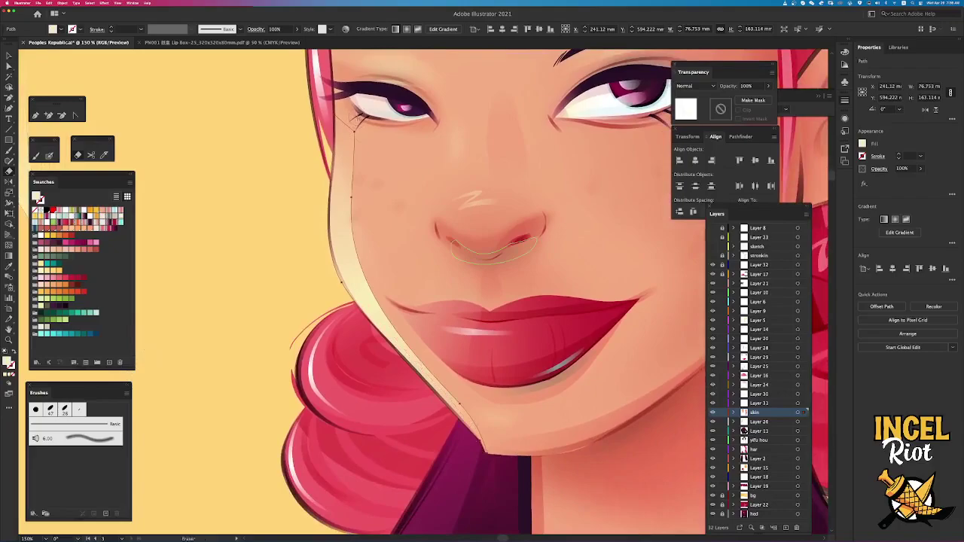
{"action": "mouse_move", "coordinate": [355, 114]}
{"action": "left_mouse_down"}
{"action": "mouse_move", "coordinate": [354, 220]}
{"action": "mouse_move", "coordinate": [376, 298]}
{"action": "mouse_move", "coordinate": [501, 450]}
{"action": "left_mouse_up"}
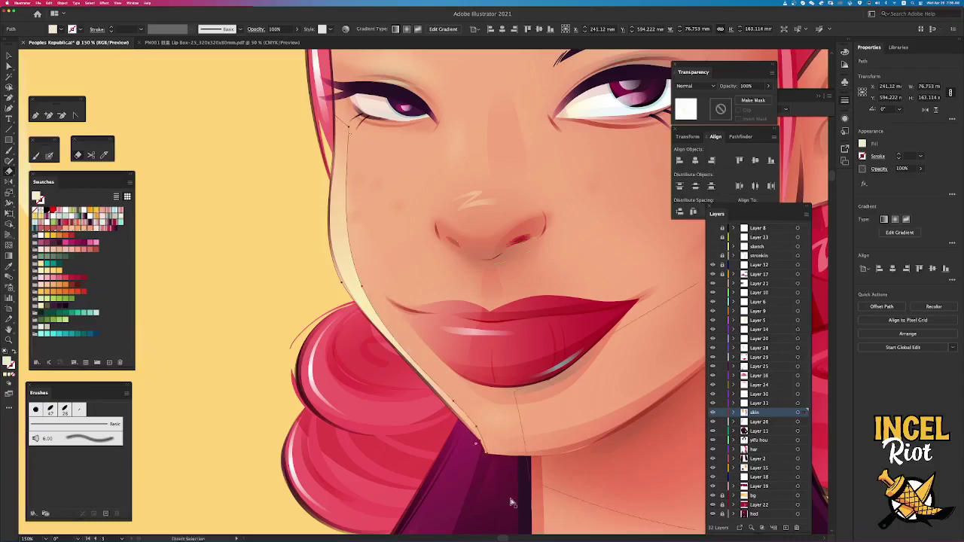
Narrow the cheek highlight strip by shifting the anchor points along its inner edge towards the face outline.
{"action": "key", "text": "a"}
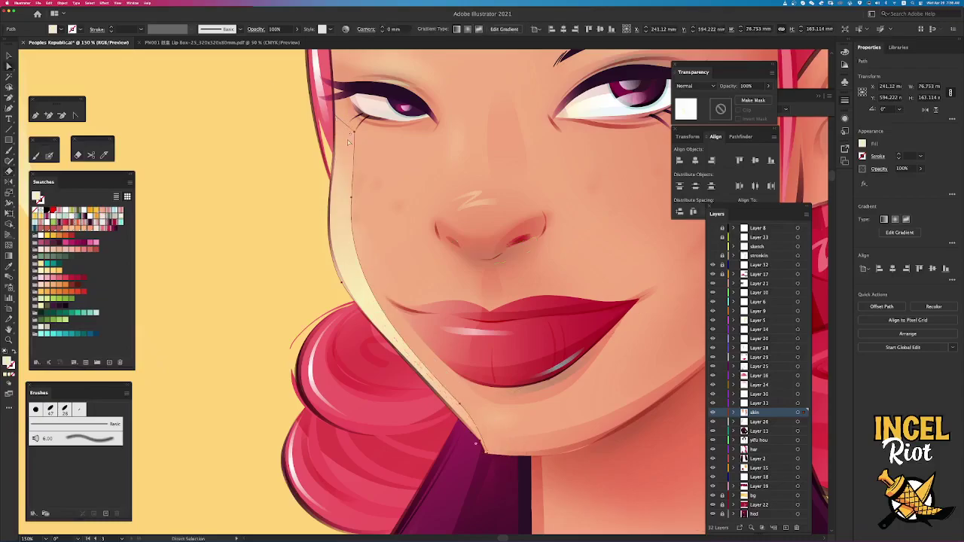
{"action": "left_click", "coordinate": [377, 133]}
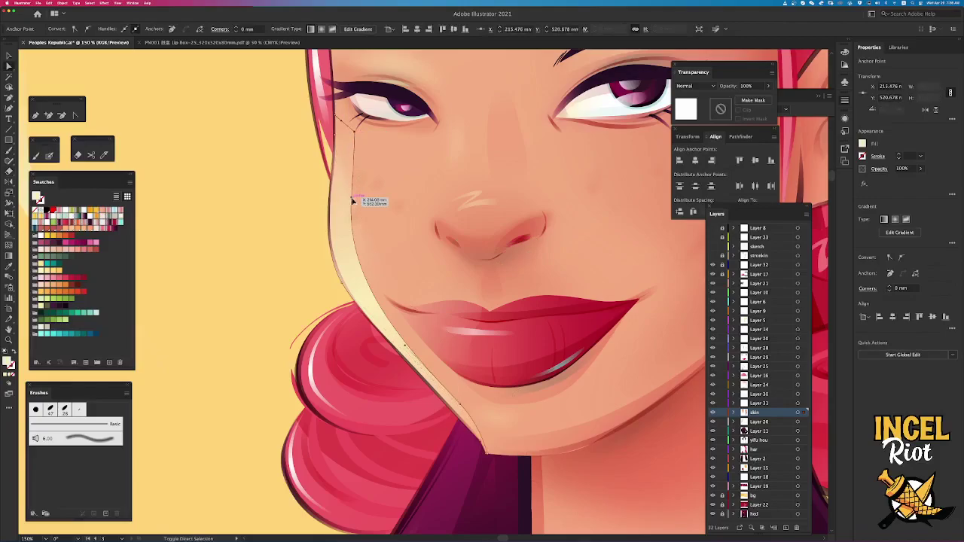
{"action": "left_click_drag", "start_coordinate": [461, 403], "coordinate": [459, 406]}
{"action": "left_click", "coordinate": [285, 305]}
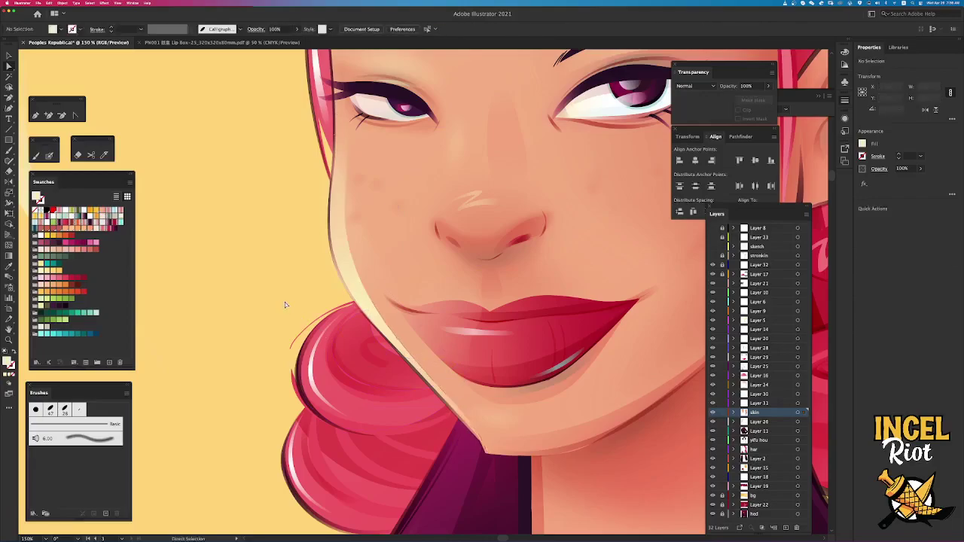
Delete the spare highlight strip lying on the background beside the pink-haired woman's face.
{"action": "key", "text": "super+minus"}
{"action": "key", "text": "super+minus"}
{"action": "key", "text": "super+minus"}
{"action": "key", "text": "super+minus"}
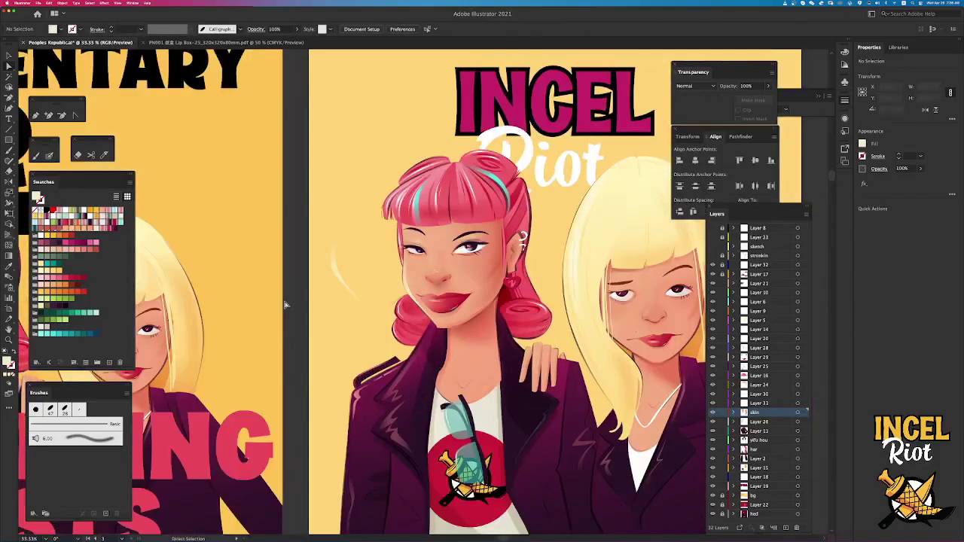
{"action": "key", "text": "v"}
{"action": "left_click_drag", "start_coordinate": [313, 229], "coordinate": [359, 292]}
{"action": "left_click", "coordinate": [359, 291]}
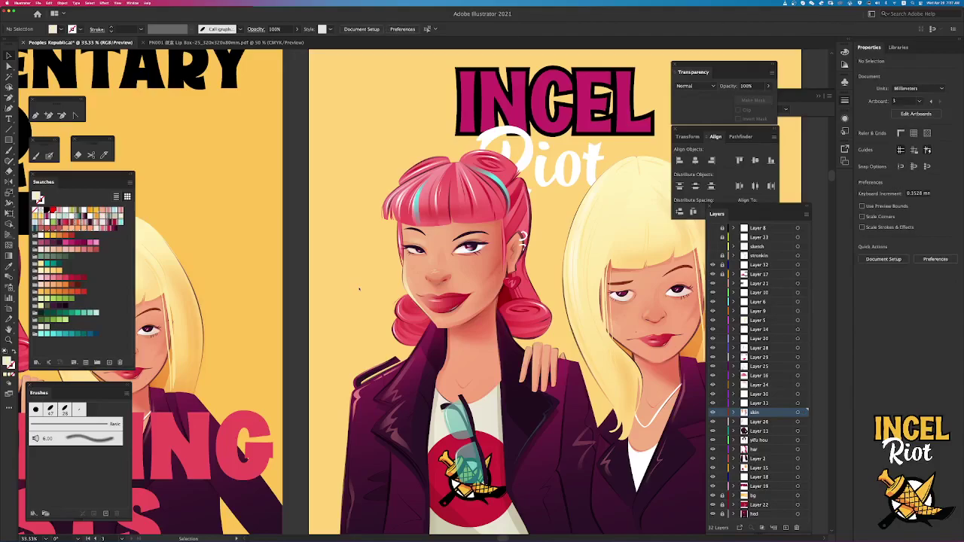
Reposition the blurred Multiply shading shape on the pink-haired woman's face, nudging it up towards the fringe and slightly right.
{"action": "key", "text": "ctrl+1"}
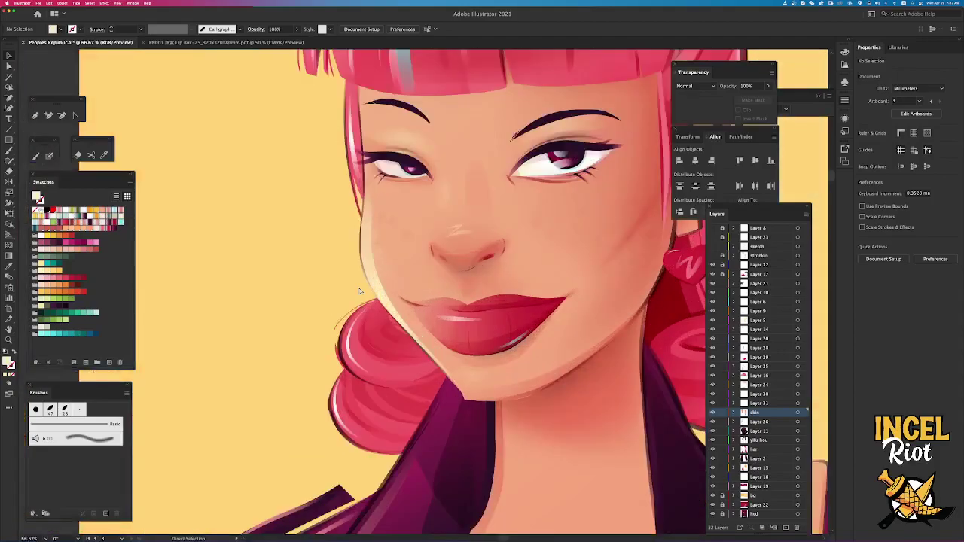
{"action": "scroll", "coordinate": [358, 287], "scroll_direction": "up", "scroll_amount": 5}
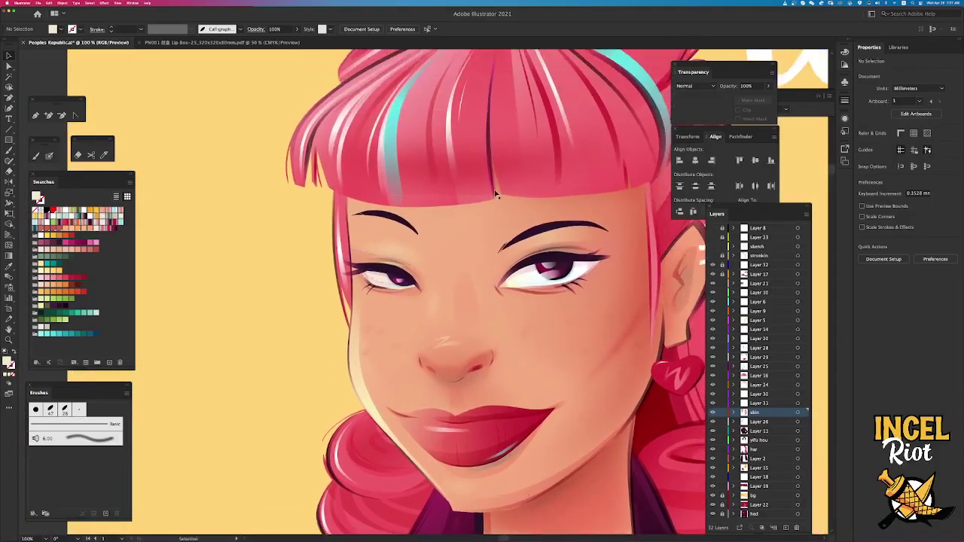
{"action": "left_click_drag", "start_coordinate": [498, 197], "coordinate": [493, 232]}
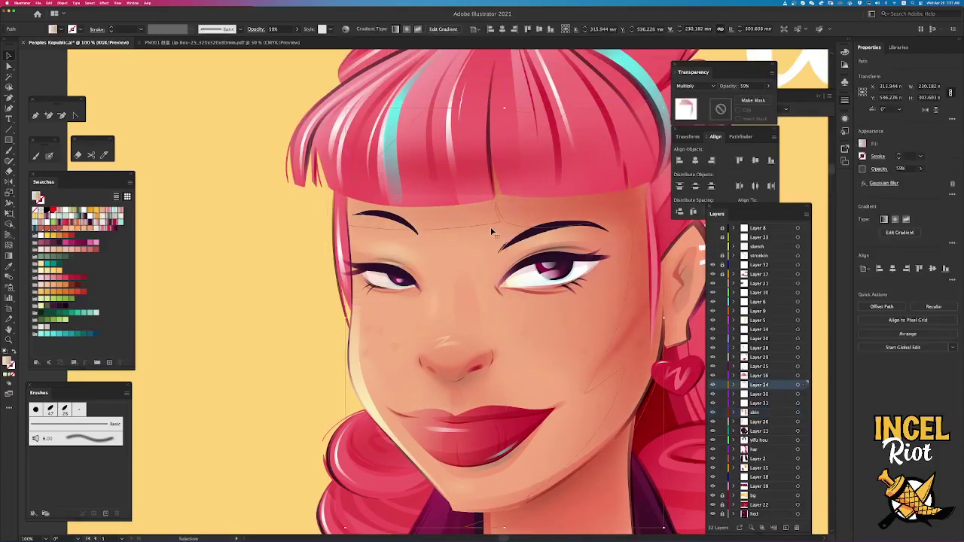
{"action": "key", "text": "Up"}
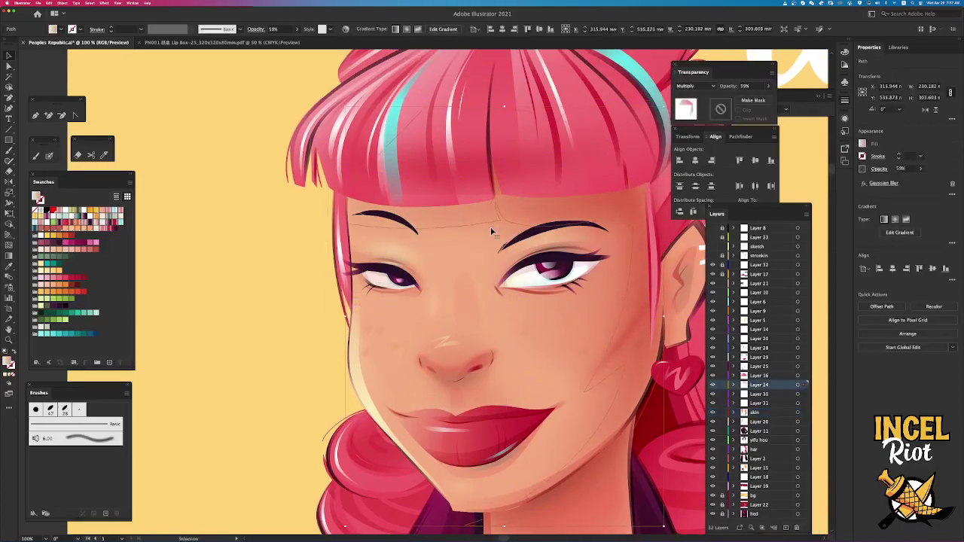
{"action": "key", "text": "Up"}
{"action": "key", "text": "Up"}
{"action": "key", "text": "Up"}
{"action": "key", "text": "Up"}
{"action": "key", "text": "Up"}
{"action": "key", "text": "Up"}
{"action": "key", "text": "Up"}
{"action": "key", "text": "Up"}
{"action": "key", "text": "Up"}
{"action": "key", "text": "Up"}
{"action": "key", "text": "Up"}
{"action": "key", "text": "Up"}
{"action": "key", "text": "Up"}
{"action": "key", "text": "Up"}
{"action": "key", "text": "Up"}
{"action": "key", "text": "Up"}
{"action": "key", "text": "Up"}
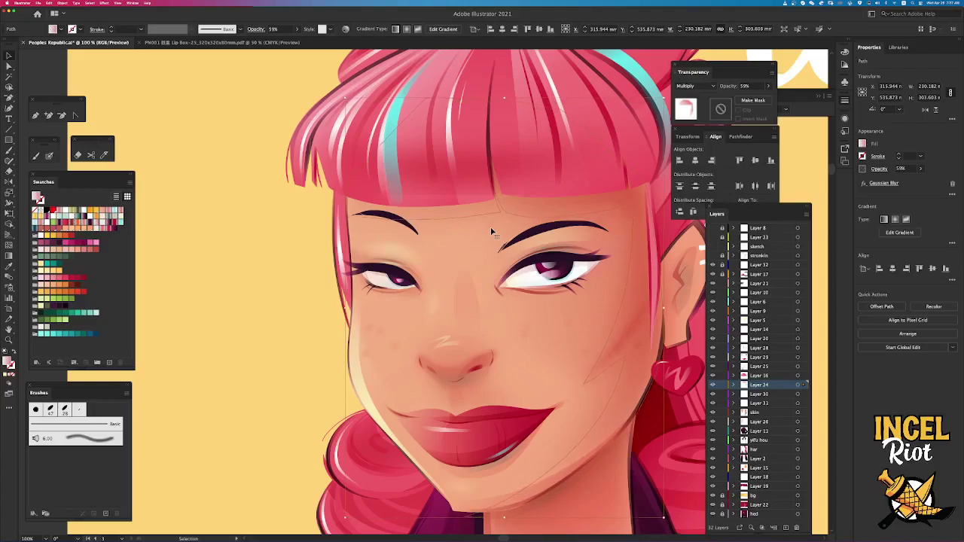
{"action": "key", "text": "Up"}
{"action": "key", "text": "Up"}
{"action": "key", "text": "Right"}
{"action": "key", "text": "Right"}
{"action": "key", "text": "Right"}
{"action": "key", "text": "Right"}
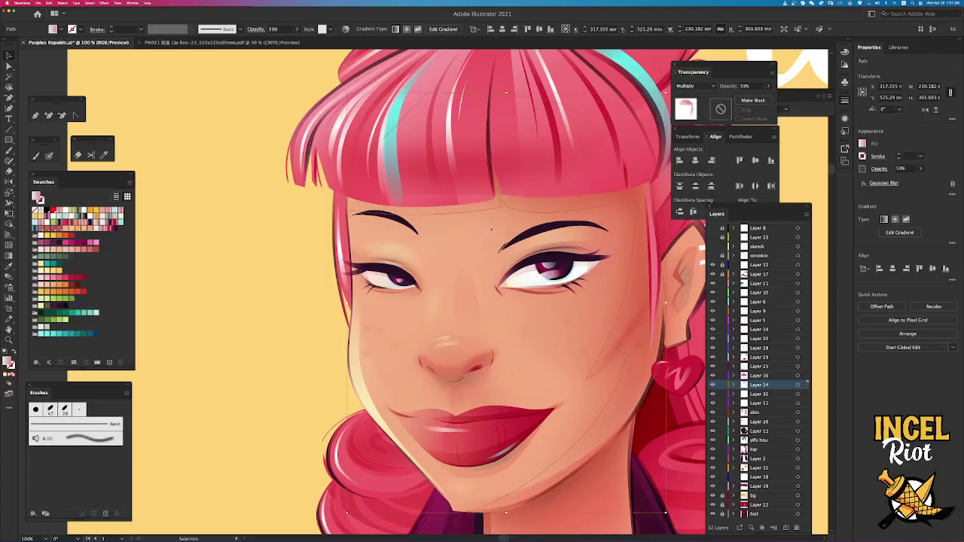
{"action": "left_click", "coordinate": [285, 298]}
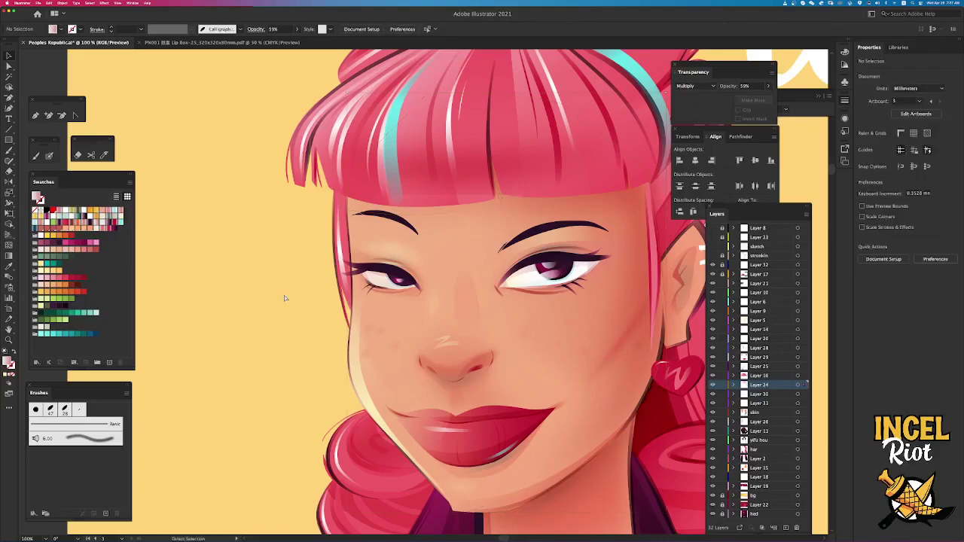
Examine the Incel Riot poster as a whole, including both women and the lettering.
{"action": "key", "text": "super+minus"}
{"action": "key", "text": "super+minus"}
{"action": "key", "text": "super+minus"}
{"action": "key", "text": "super+minus"}
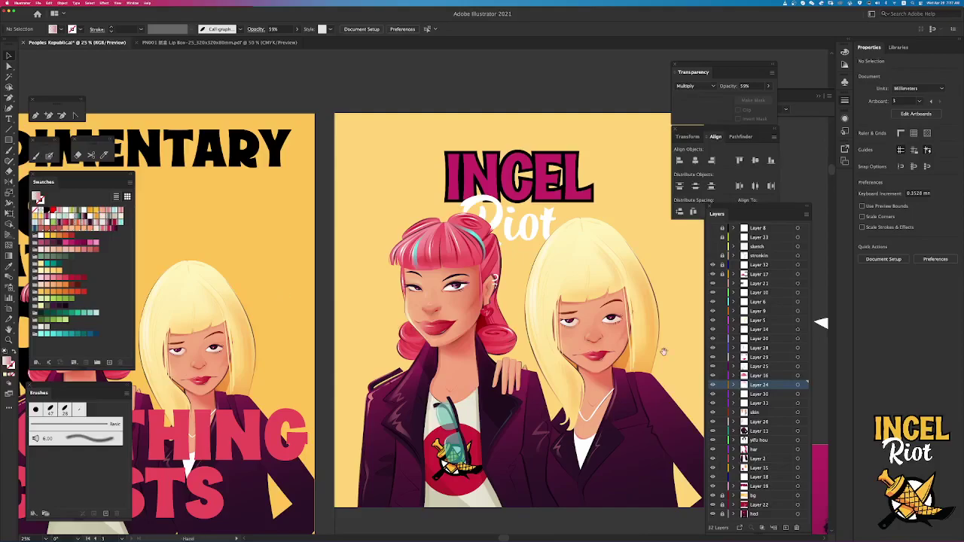
{"action": "scroll", "coordinate": [663, 353], "scroll_direction": "right", "scroll_amount": 5}
{"action": "scroll", "coordinate": [663, 353], "scroll_direction": "down", "scroll_amount": 2}
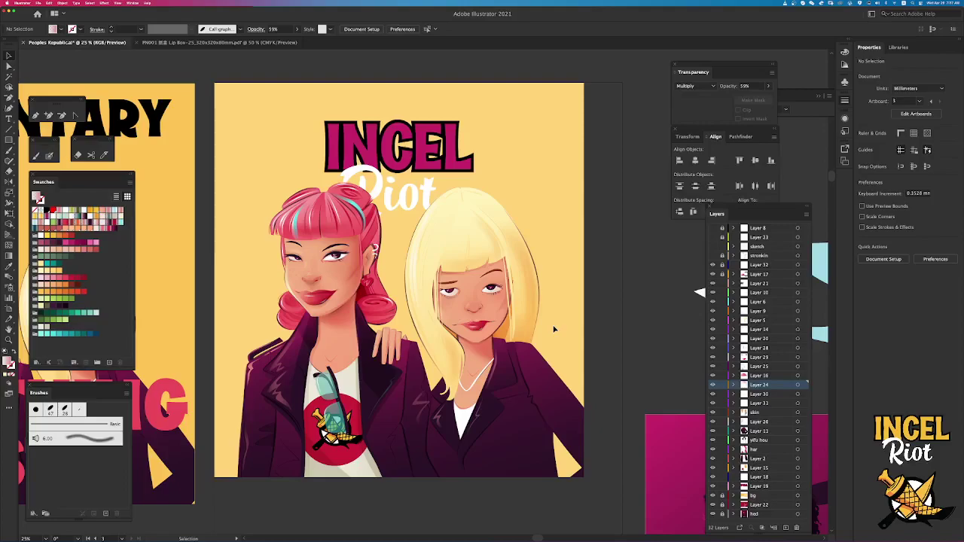
{"action": "left_click_drag", "start_coordinate": [464, 437], "coordinate": [599, 365]}
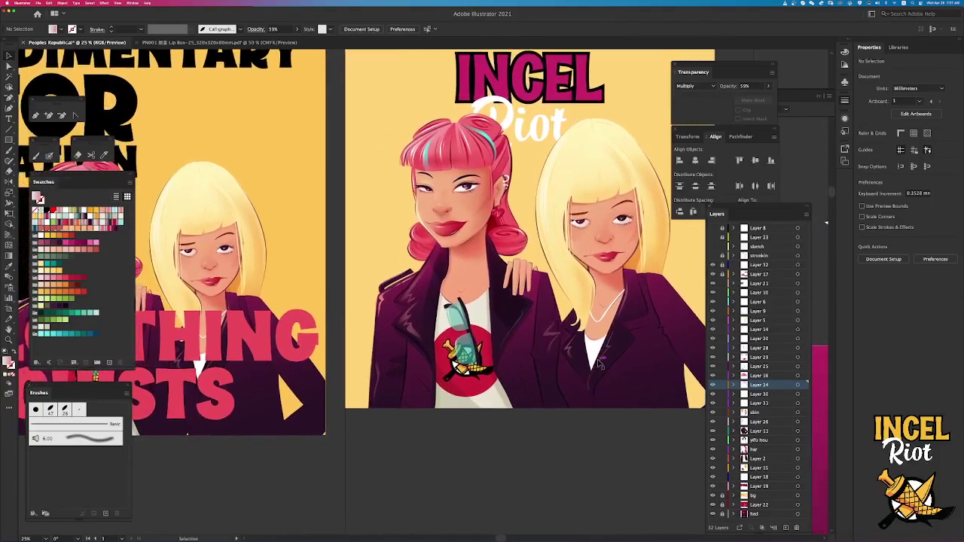